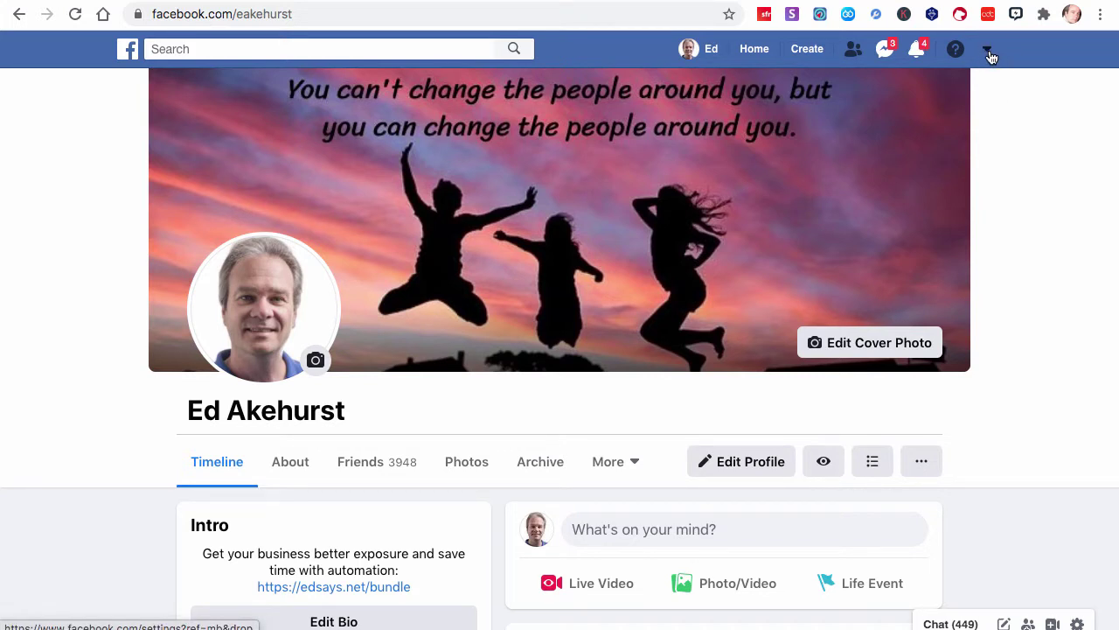
Look through the account menu and the Genius Posts options list, including its password change form
{"action": "left_click", "coordinate": [988, 52]}
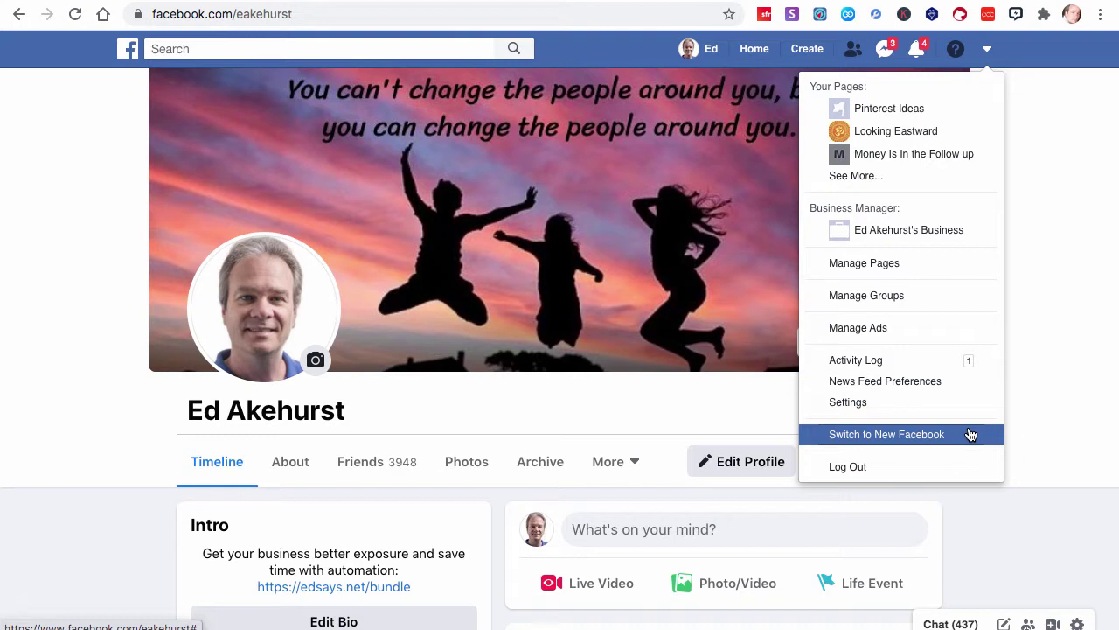
{"action": "left_click", "coordinate": [1091, 328]}
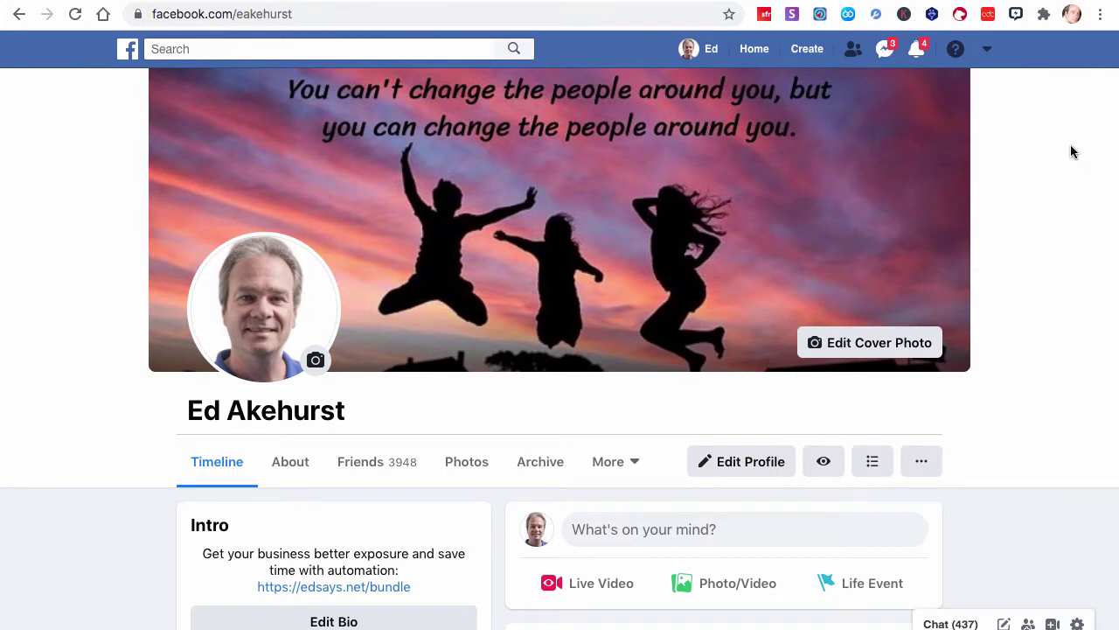
{"action": "left_click", "coordinate": [1017, 15]}
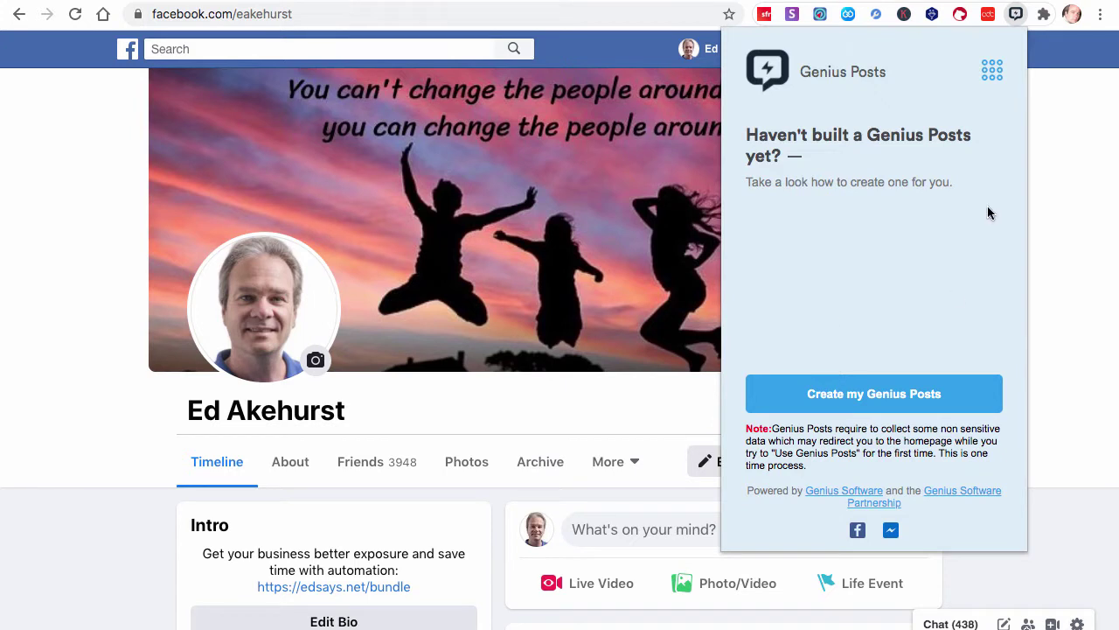
{"action": "left_click", "coordinate": [993, 74]}
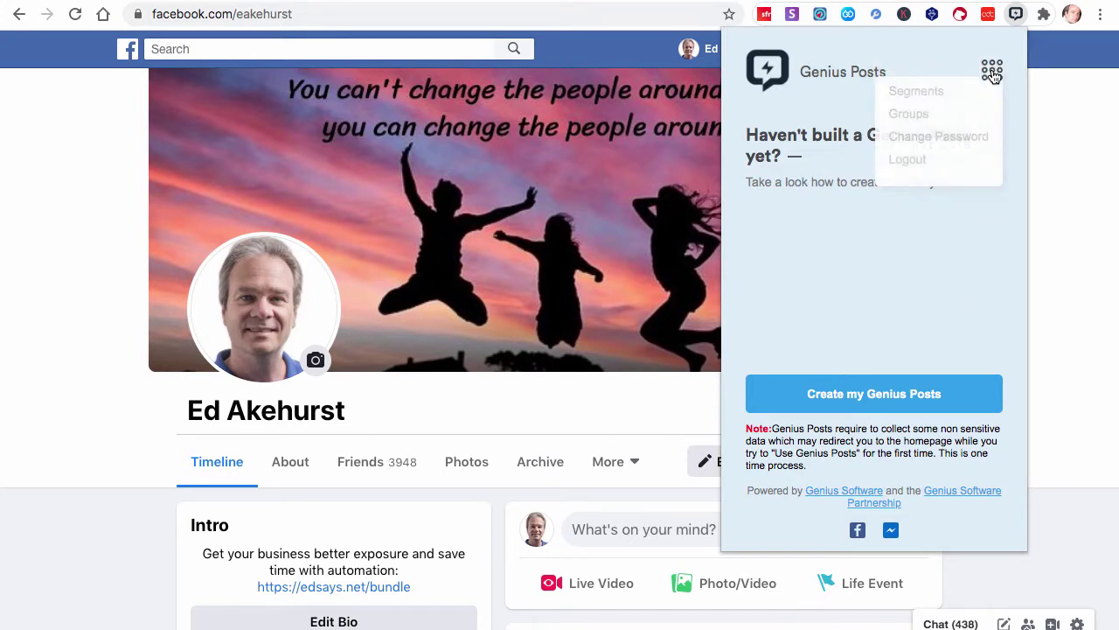
{"action": "left_click", "coordinate": [949, 149]}
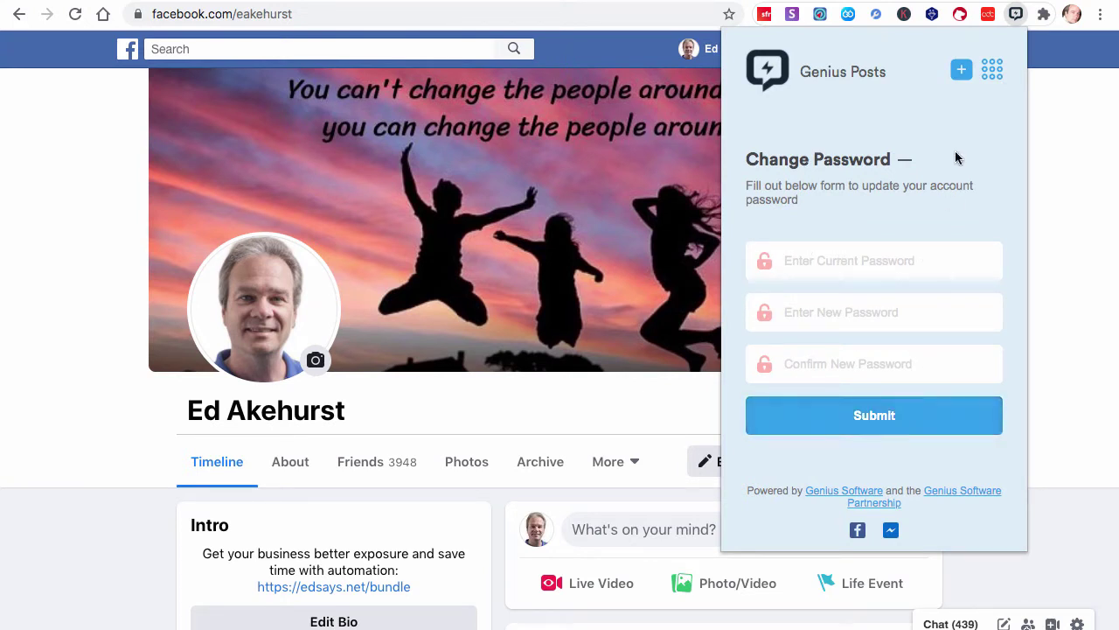
{"action": "left_click", "coordinate": [993, 70]}
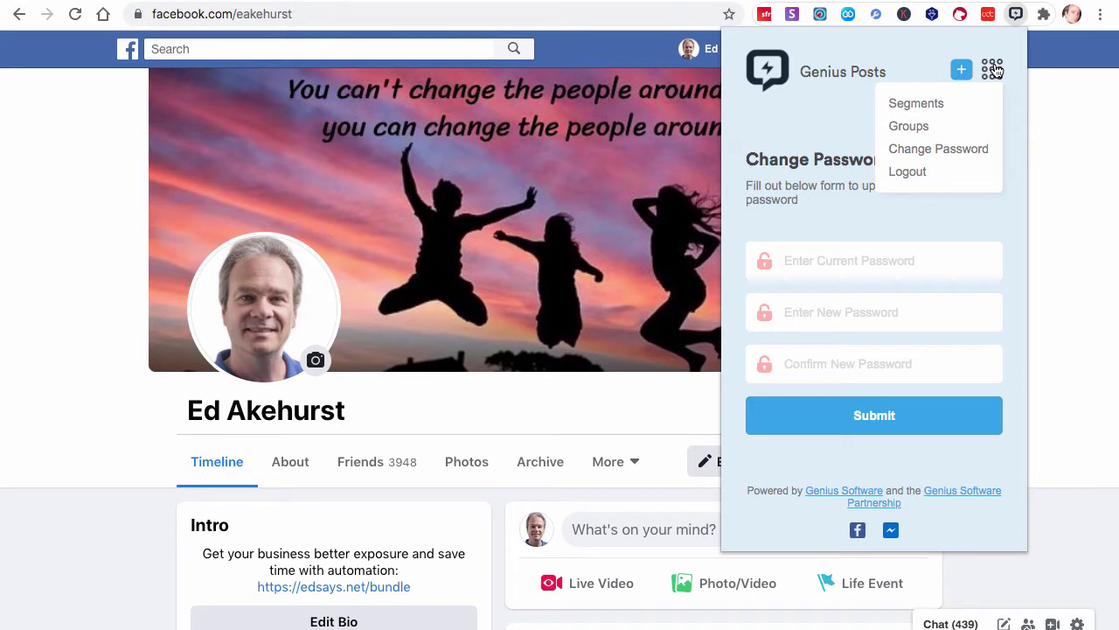
{"action": "left_click", "coordinate": [1069, 181]}
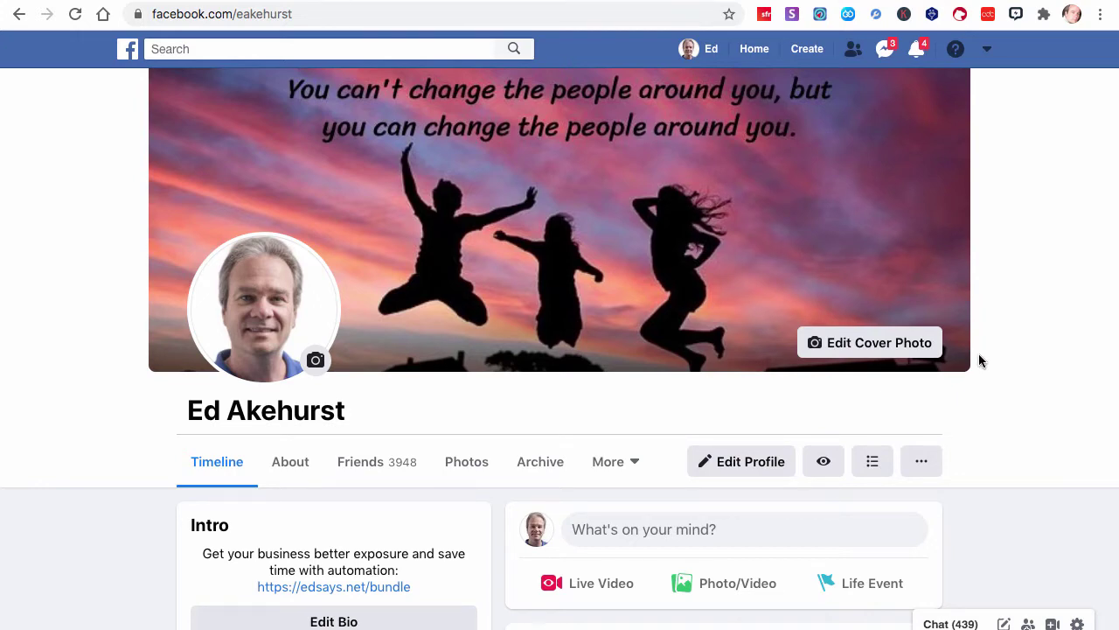
Find the #VIP/#test test post on the profile timeline and check its page and options
{"action": "scroll", "coordinate": [978, 354], "scroll_direction": "down", "scroll_amount": 10}
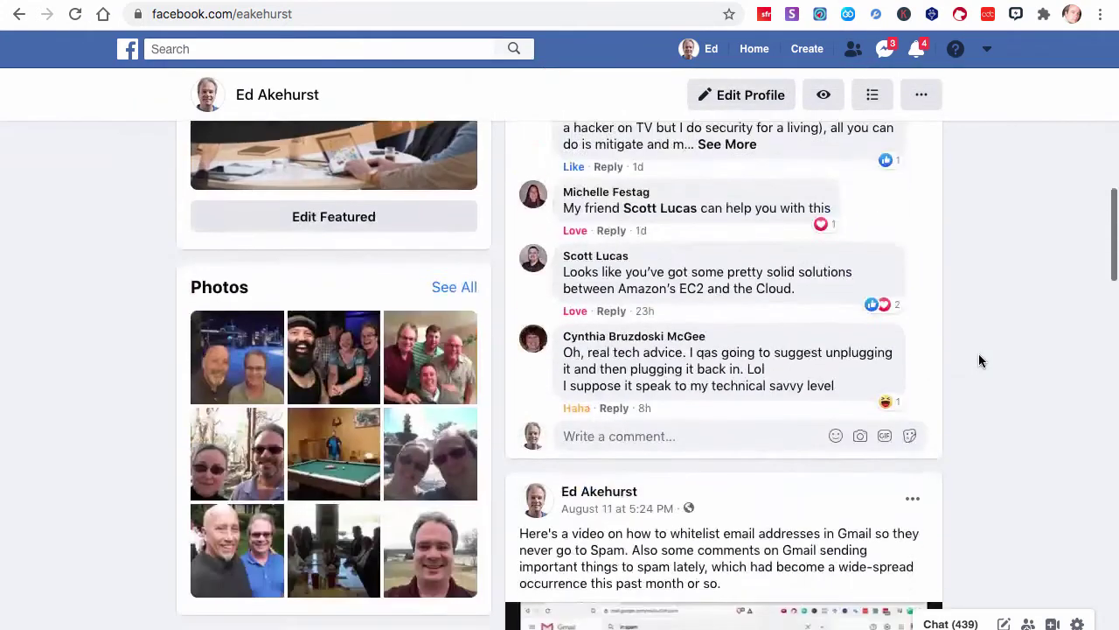
{"action": "scroll", "coordinate": [978, 360], "scroll_direction": "down", "scroll_amount": 10}
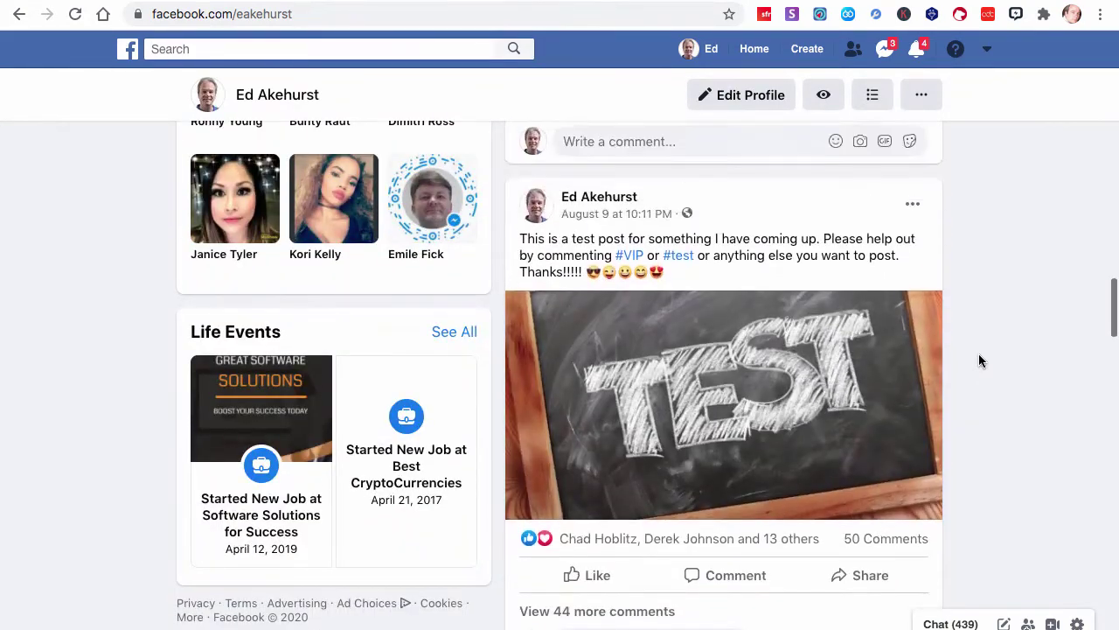
{"action": "scroll", "coordinate": [979, 353], "scroll_direction": "up", "scroll_amount": 1}
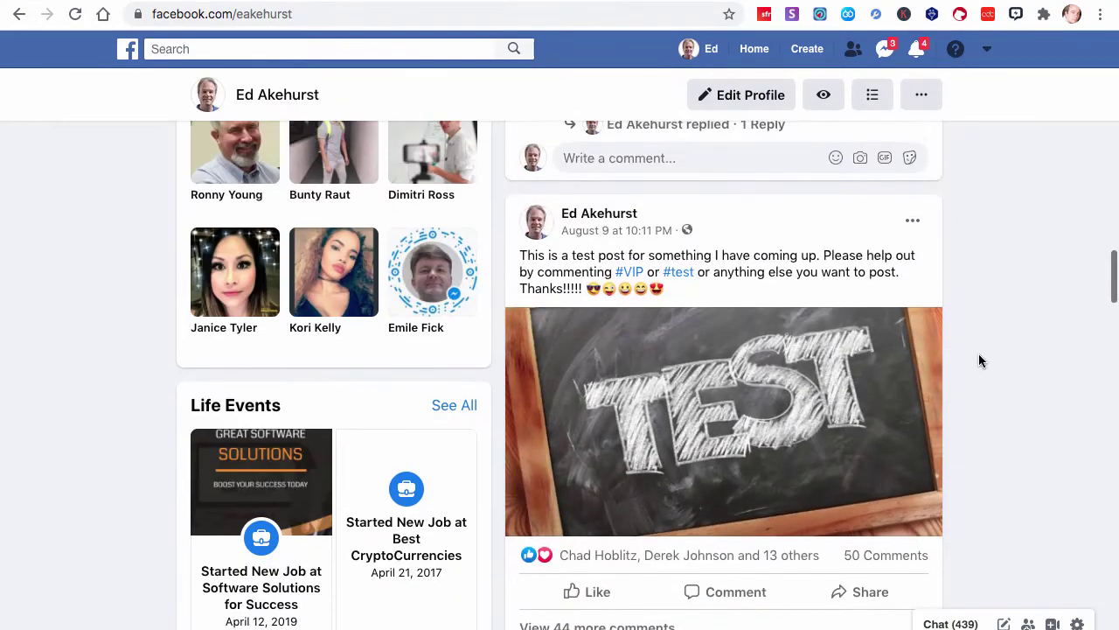
{"action": "left_click", "coordinate": [617, 233]}
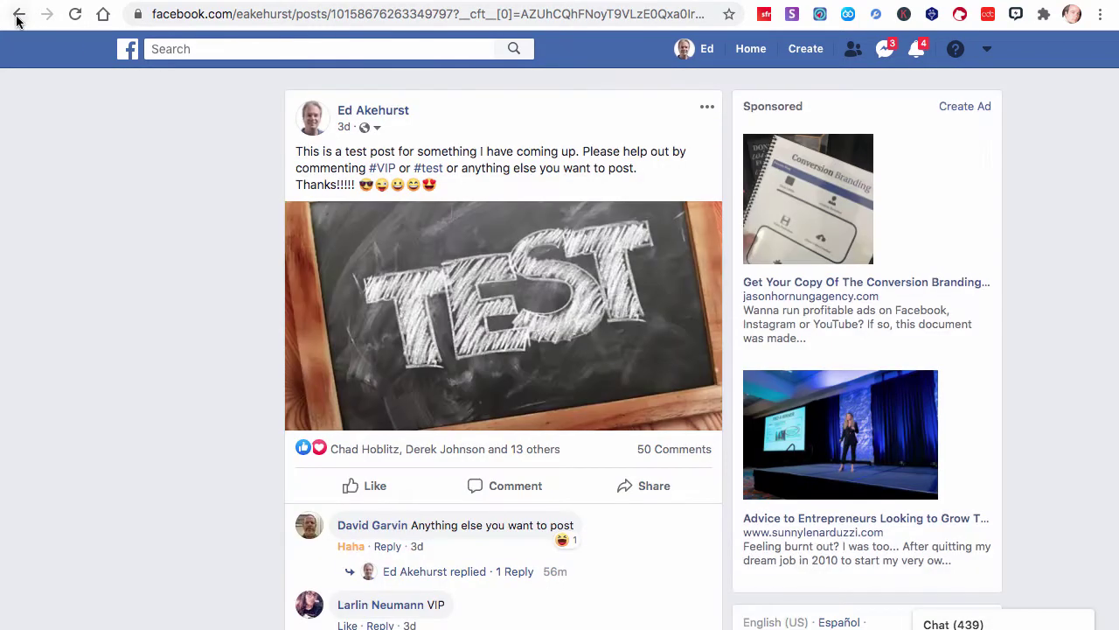
{"action": "left_click", "coordinate": [20, 14]}
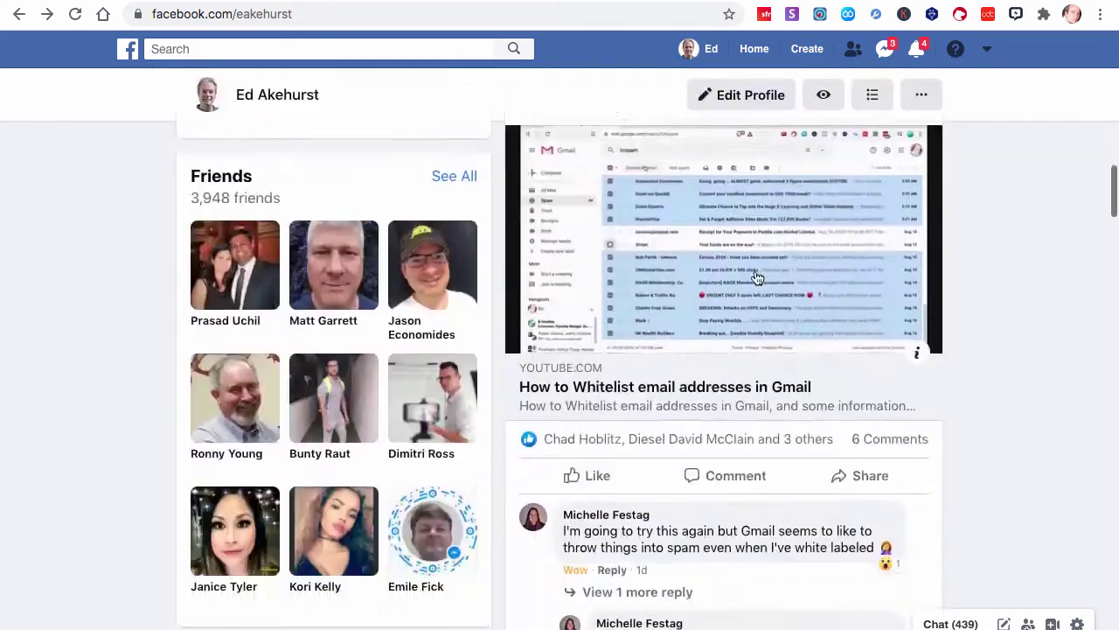
{"action": "scroll", "coordinate": [758, 278], "scroll_direction": "down", "scroll_amount": 10}
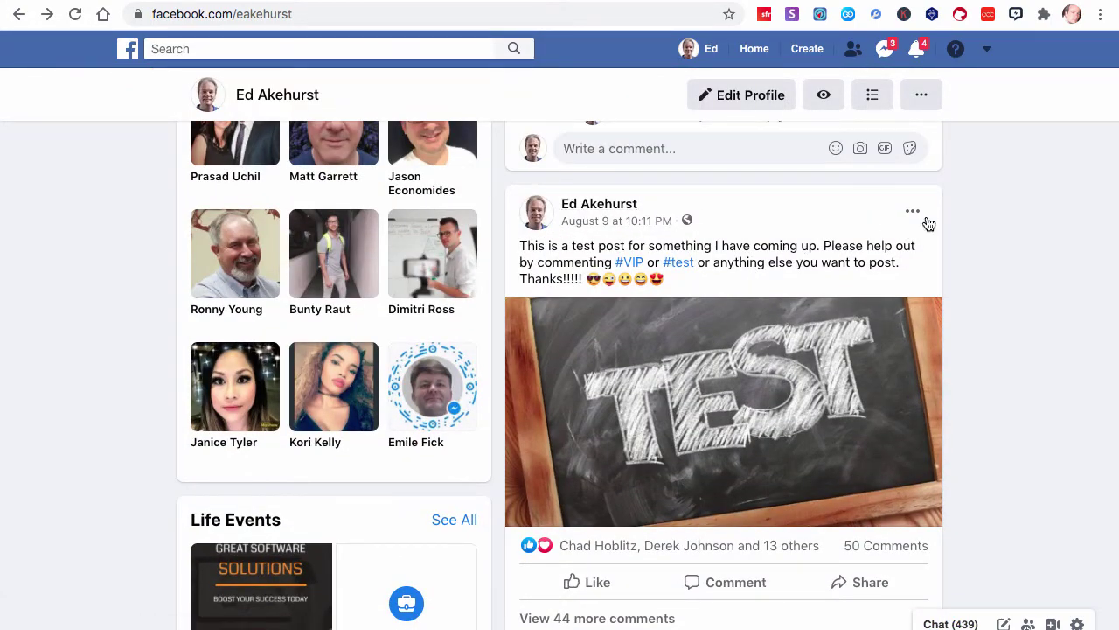
{"action": "left_click", "coordinate": [914, 210]}
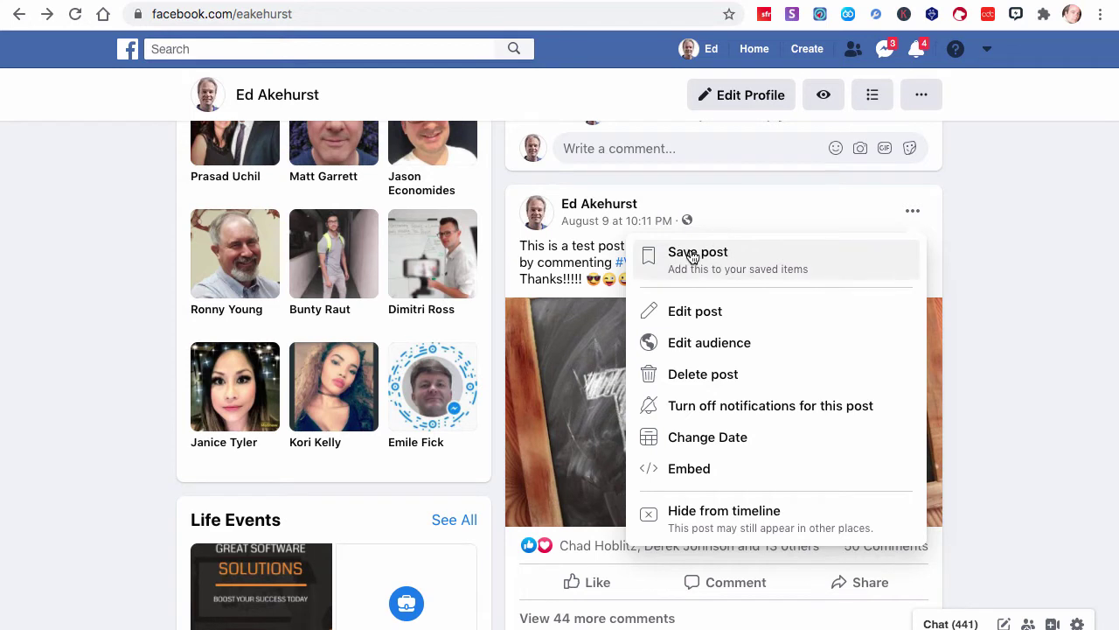
{"action": "left_click", "coordinate": [736, 184]}
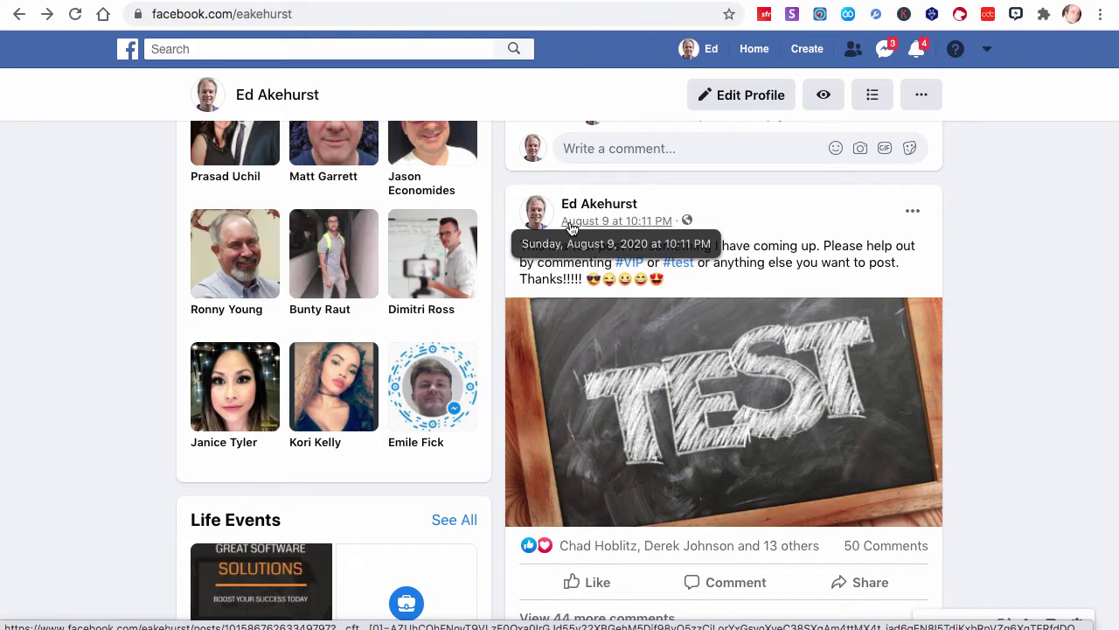
Open the test post on its own page and highlight its text and the 'Anything else you want to post' comment
{"action": "left_click", "coordinate": [623, 223]}
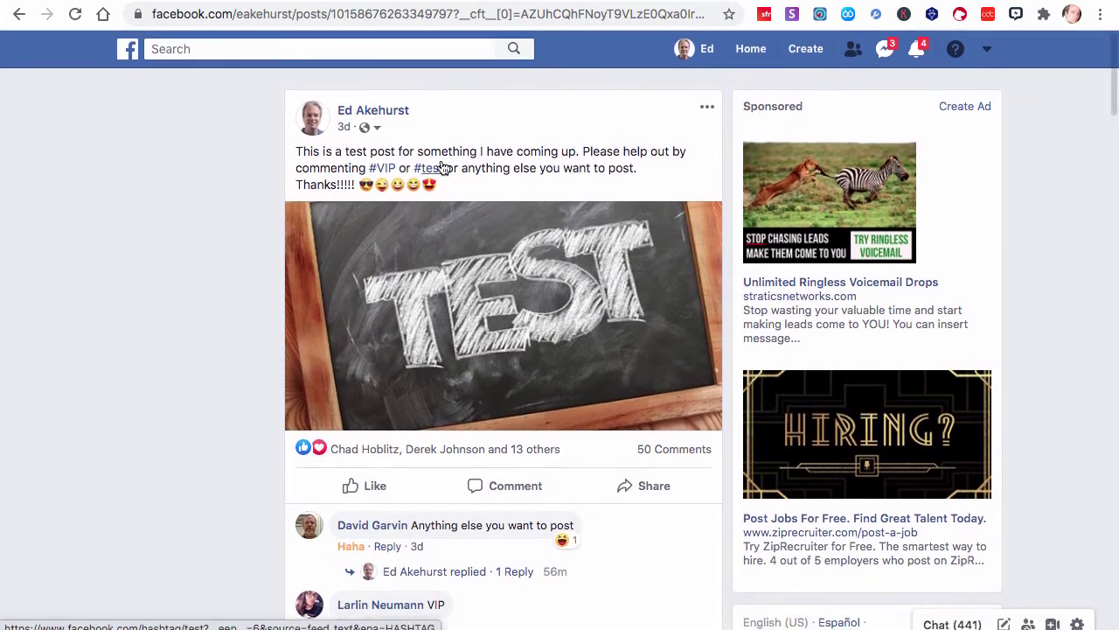
{"action": "left_click_drag", "start_coordinate": [444, 167], "coordinate": [283, 148]}
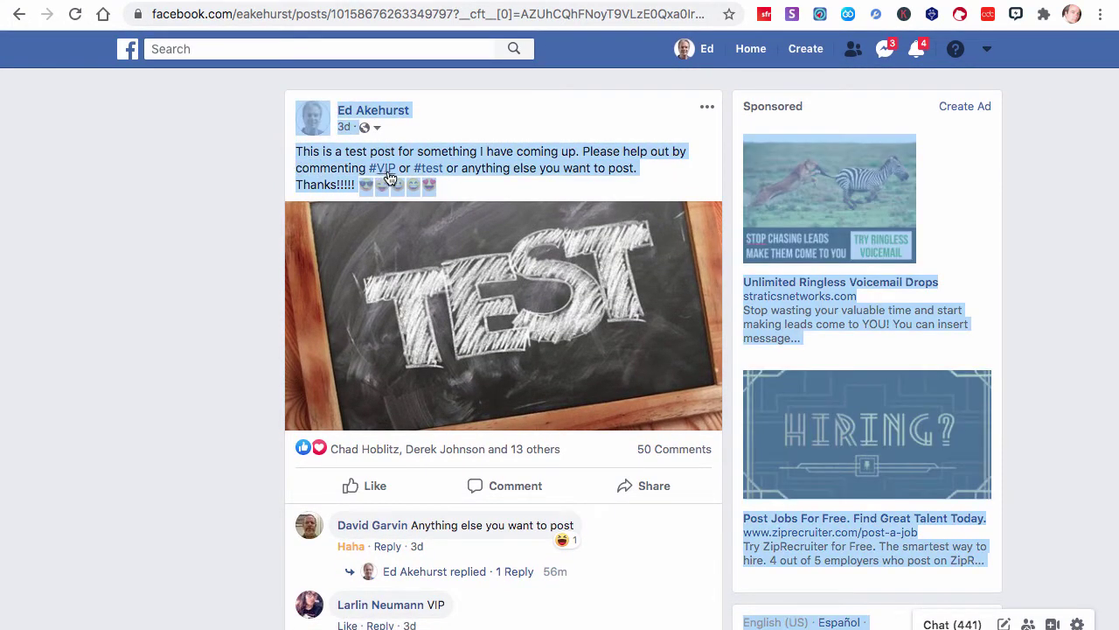
{"action": "left_click", "coordinate": [437, 179]}
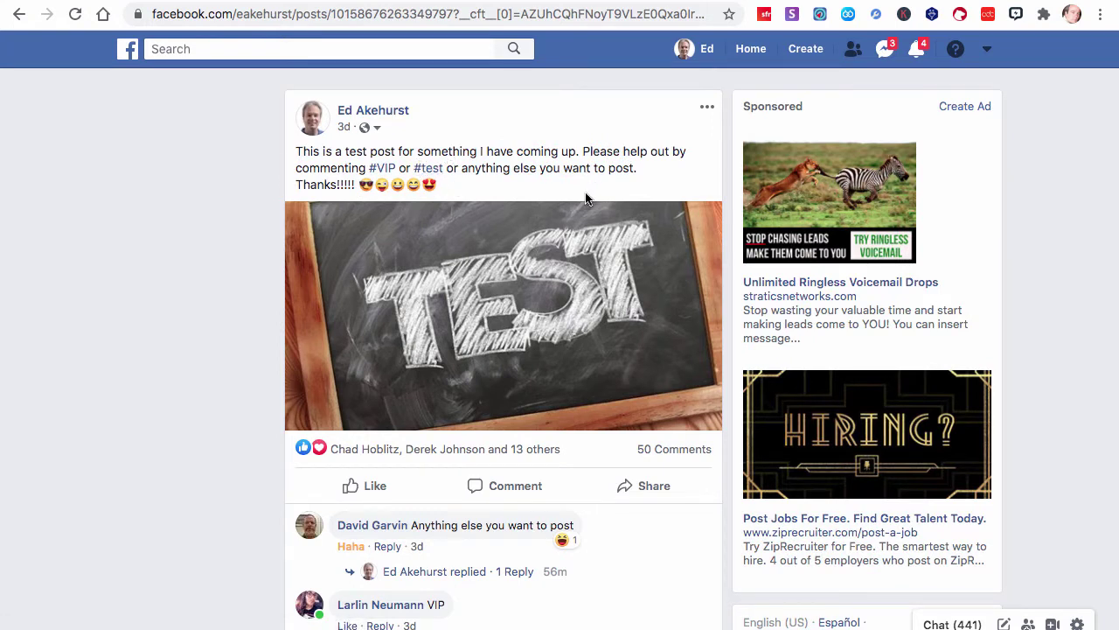
{"action": "left_click_drag", "start_coordinate": [409, 525], "coordinate": [565, 525]}
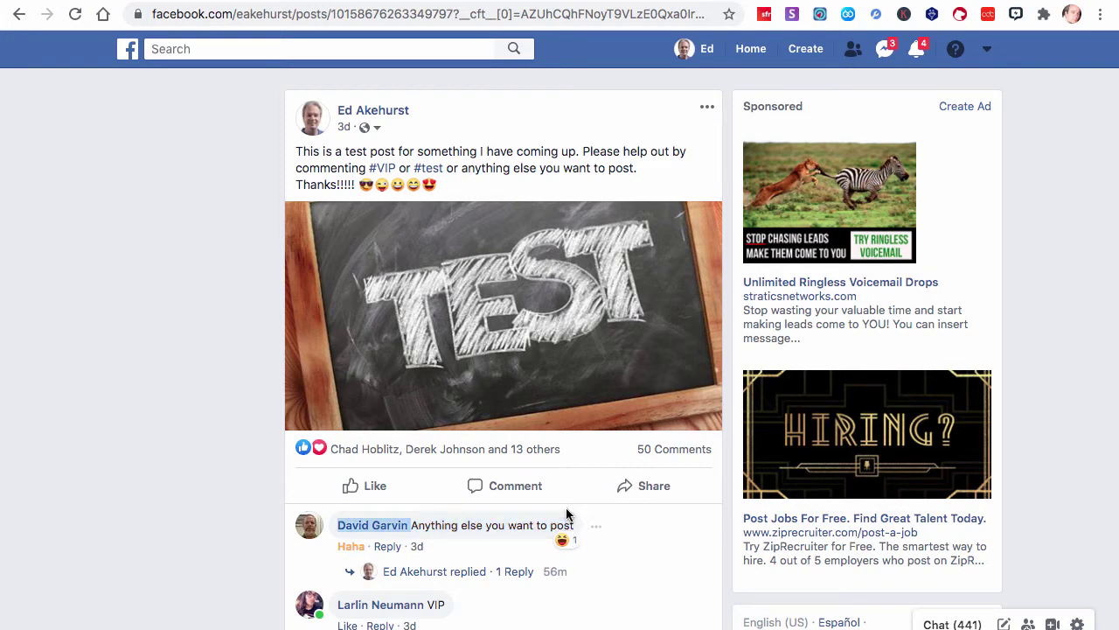
{"action": "left_click", "coordinate": [207, 428]}
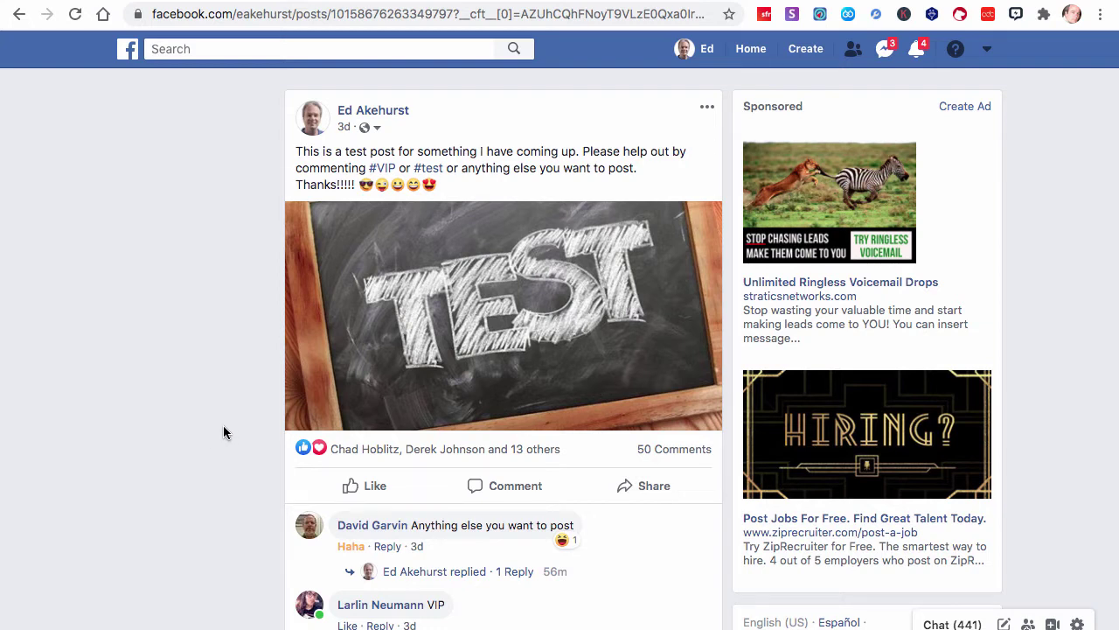
Scroll to the bottom of the comments, highlighting the two latest text comments and the newest one's 55m timestamp
{"action": "scroll", "coordinate": [223, 432], "scroll_direction": "down", "scroll_amount": 3}
{"action": "scroll", "coordinate": [223, 431], "scroll_direction": "up", "scroll_amount": 3}
{"action": "scroll", "coordinate": [223, 432], "scroll_direction": "down", "scroll_amount": 15}
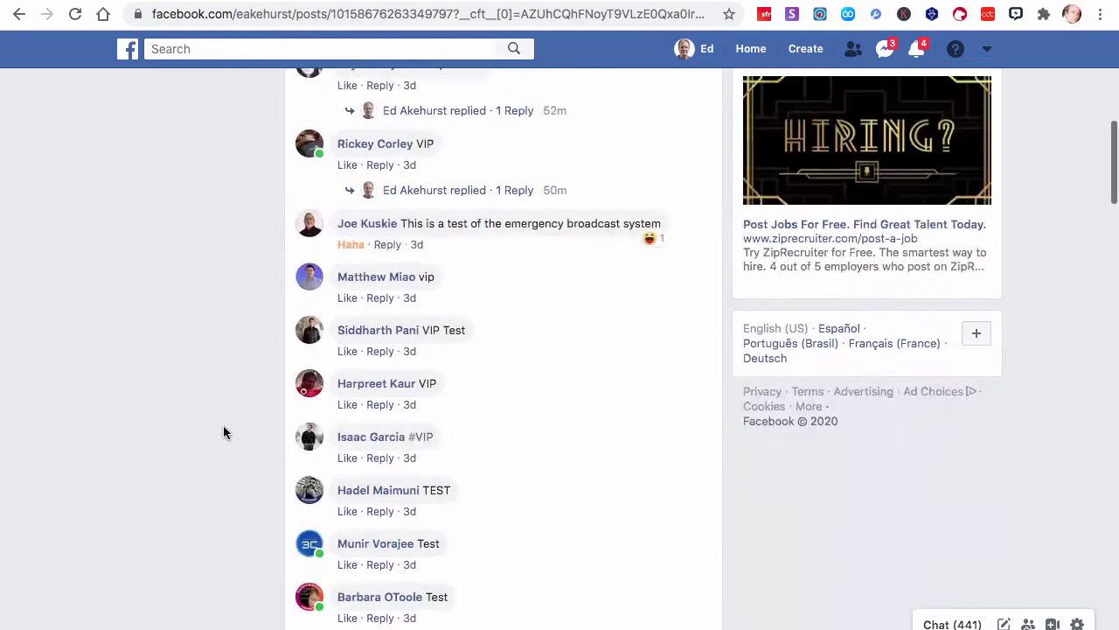
{"action": "scroll", "coordinate": [223, 431], "scroll_direction": "up", "scroll_amount": 10}
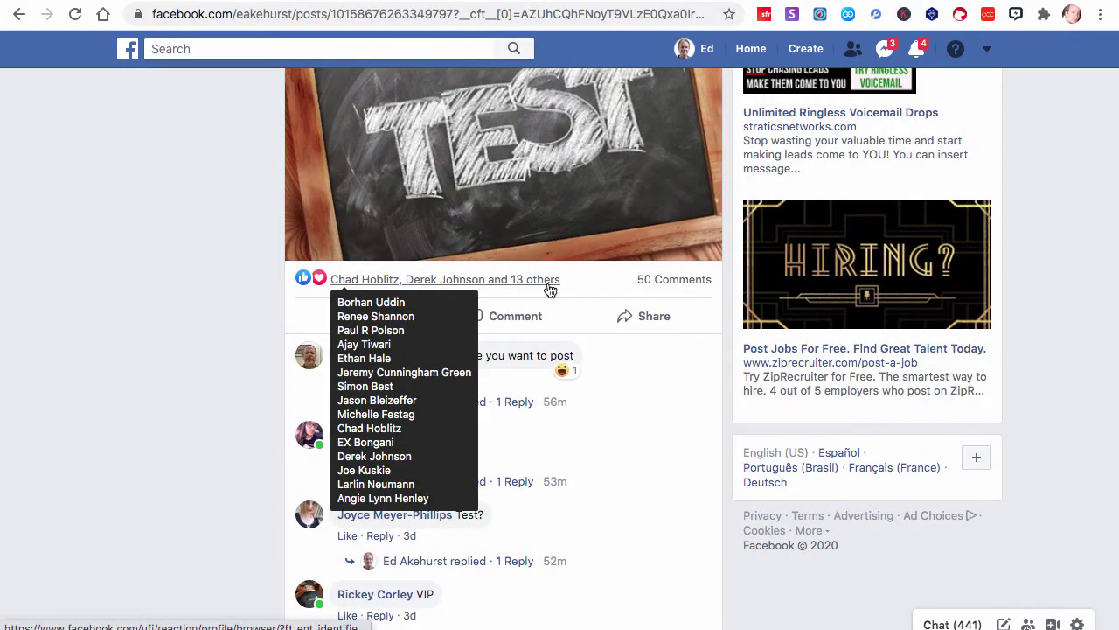
{"action": "scroll", "coordinate": [223, 402], "scroll_direction": "down", "scroll_amount": 20}
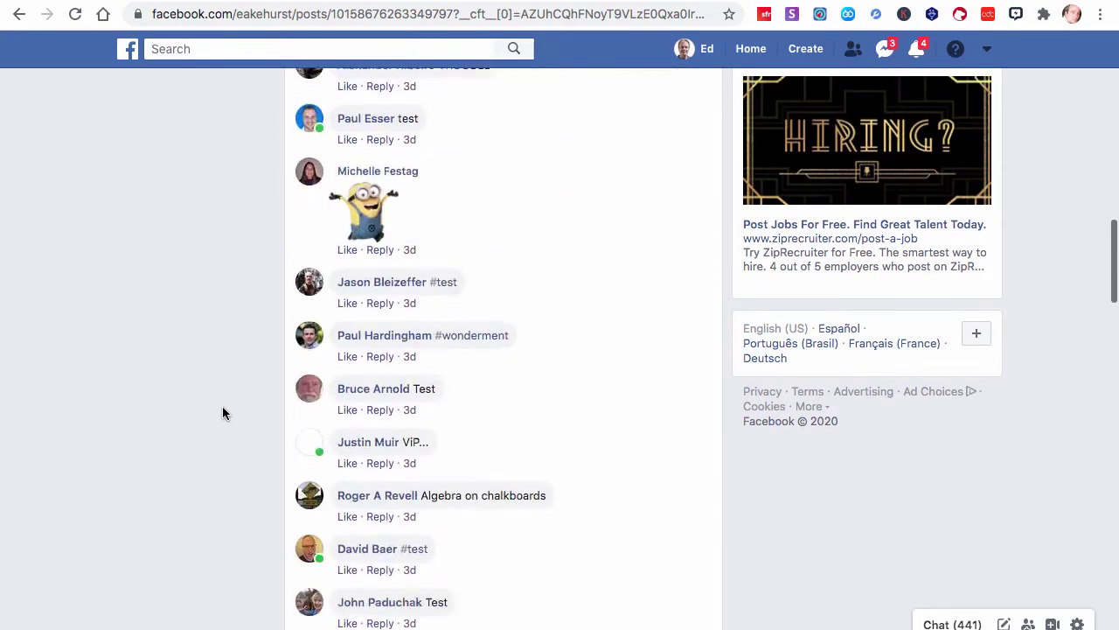
{"action": "scroll", "coordinate": [223, 407], "scroll_direction": "down", "scroll_amount": 17}
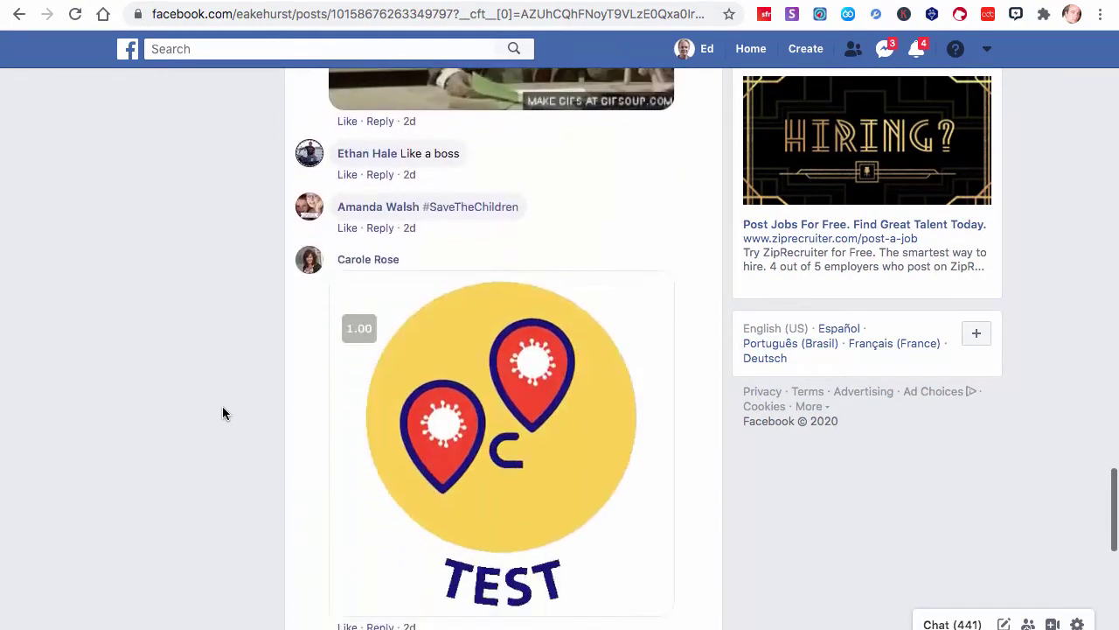
{"action": "scroll", "coordinate": [222, 405], "scroll_direction": "down", "scroll_amount": 3}
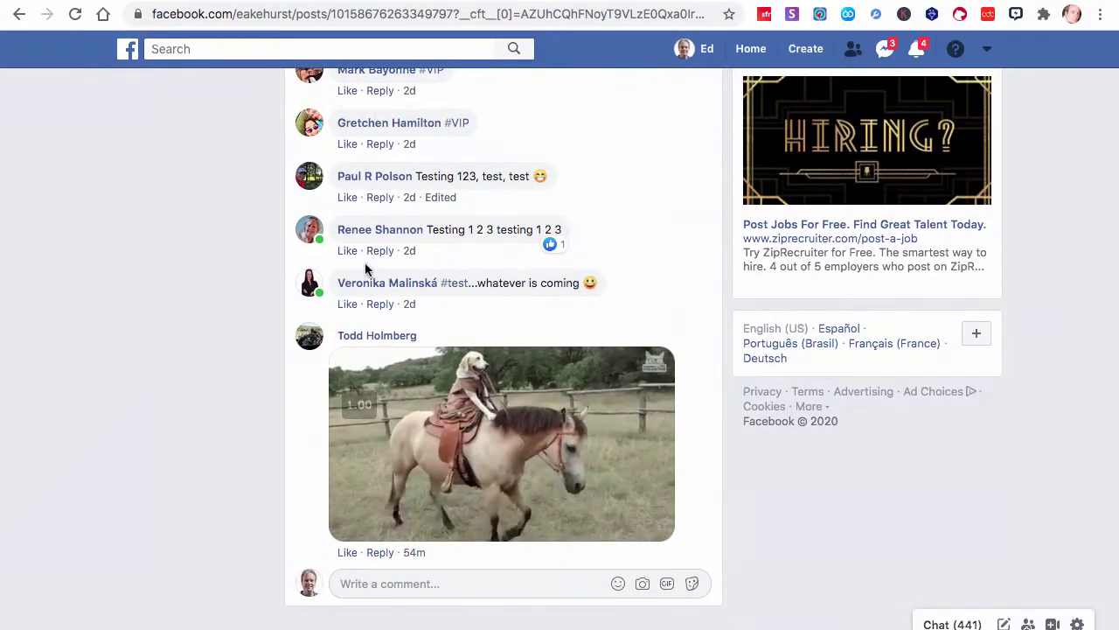
{"action": "left_click_drag", "start_coordinate": [436, 301], "coordinate": [252, 188]}
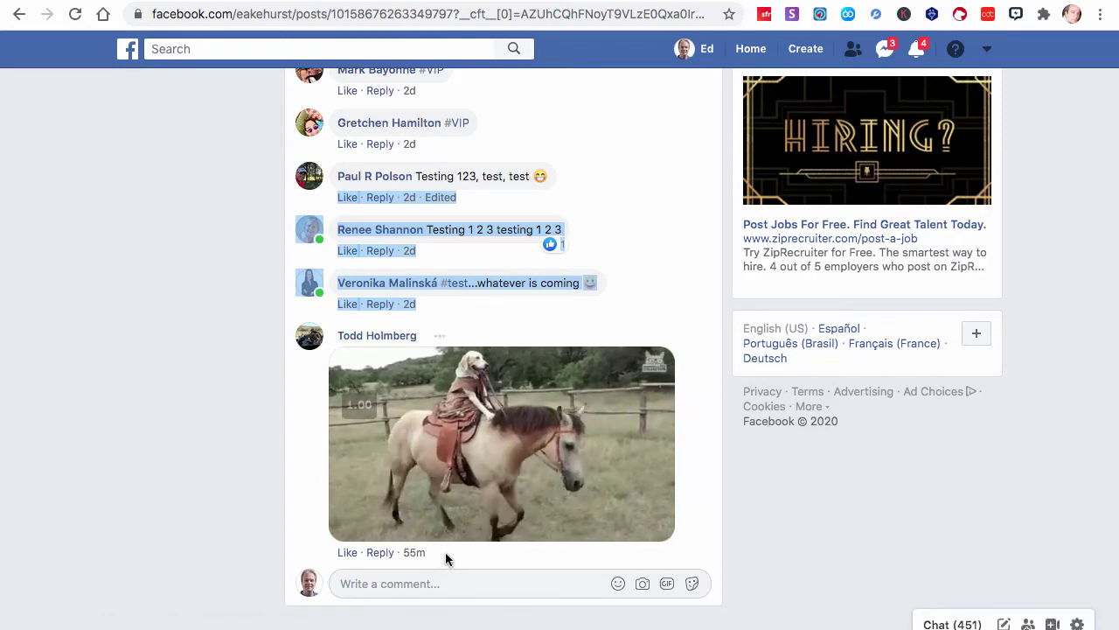
{"action": "double_click", "coordinate": [414, 551]}
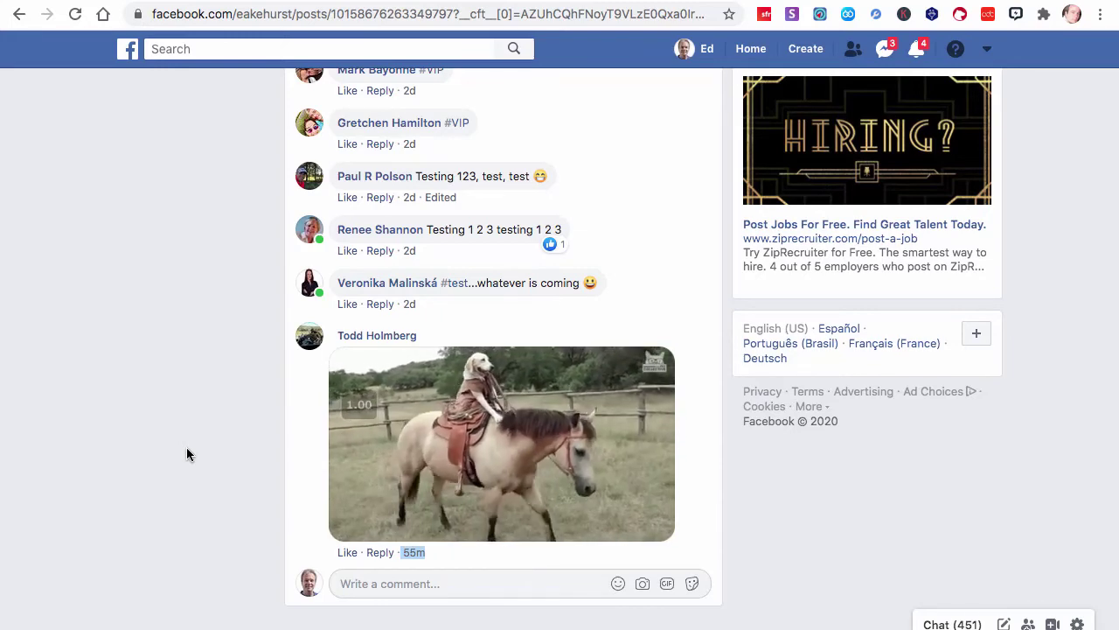
Expand the replies on the first two comments, highlighting the thank-you and PM-sent replies
{"action": "scroll", "coordinate": [186, 448], "scroll_direction": "up", "scroll_amount": 20}
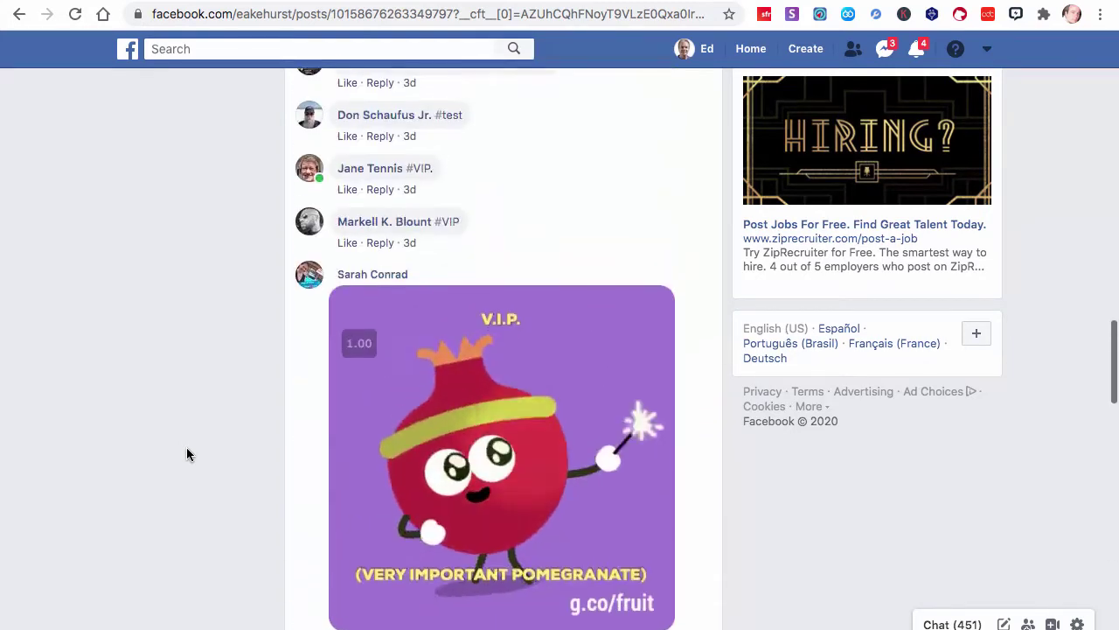
{"action": "scroll", "coordinate": [186, 454], "scroll_direction": "up", "scroll_amount": 20}
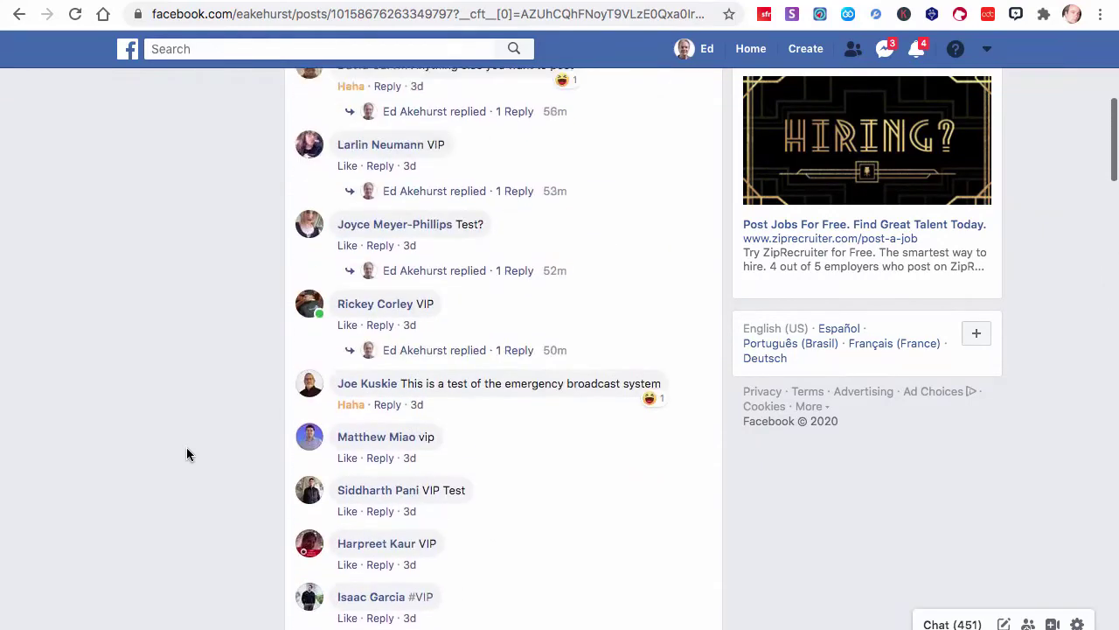
{"action": "scroll", "coordinate": [187, 454], "scroll_direction": "up", "scroll_amount": 3}
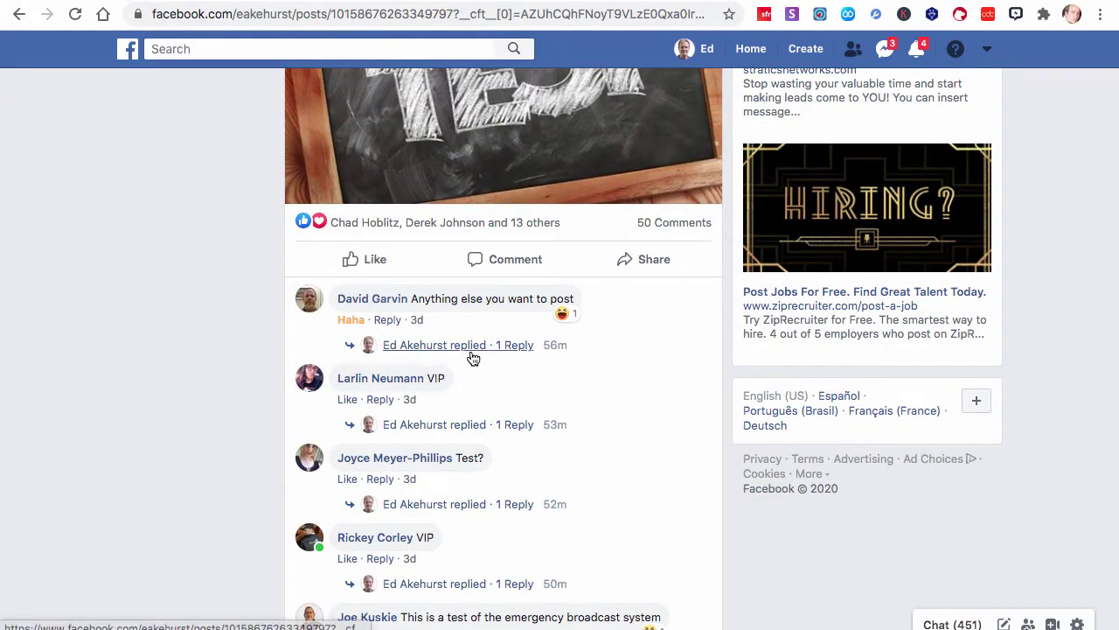
{"action": "left_click", "coordinate": [473, 350]}
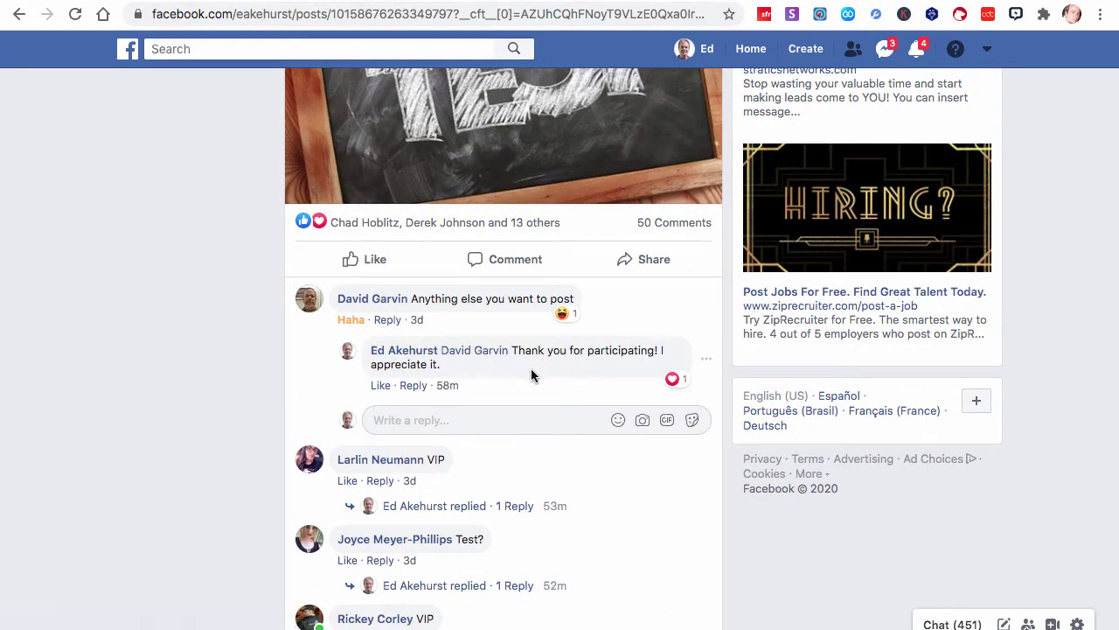
{"action": "scroll", "coordinate": [531, 374], "scroll_direction": "down", "scroll_amount": 4}
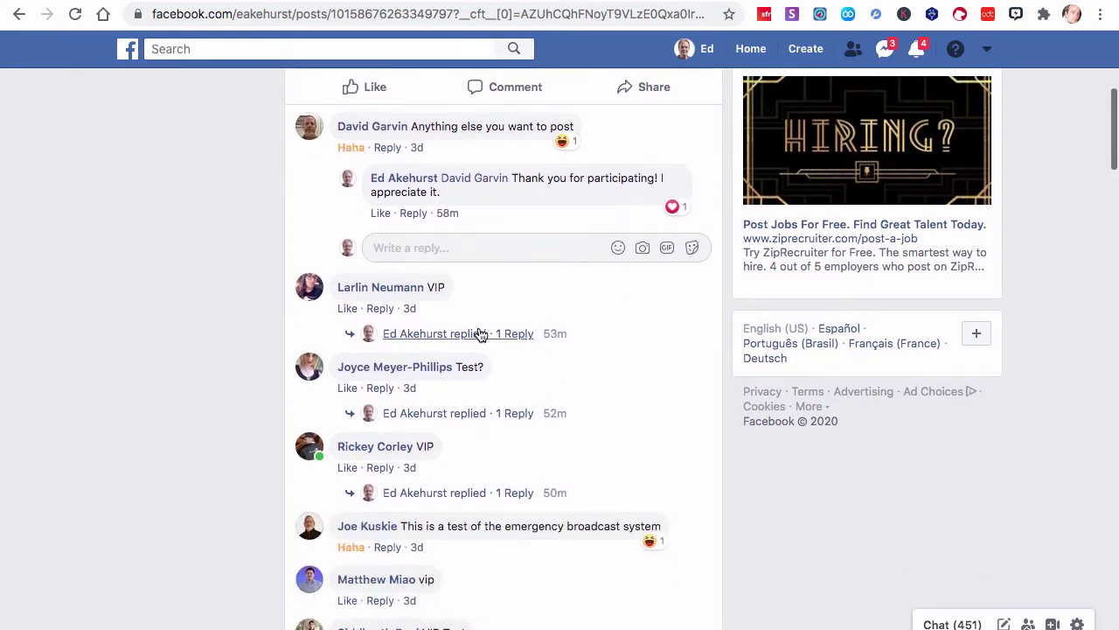
{"action": "left_click", "coordinate": [477, 332]}
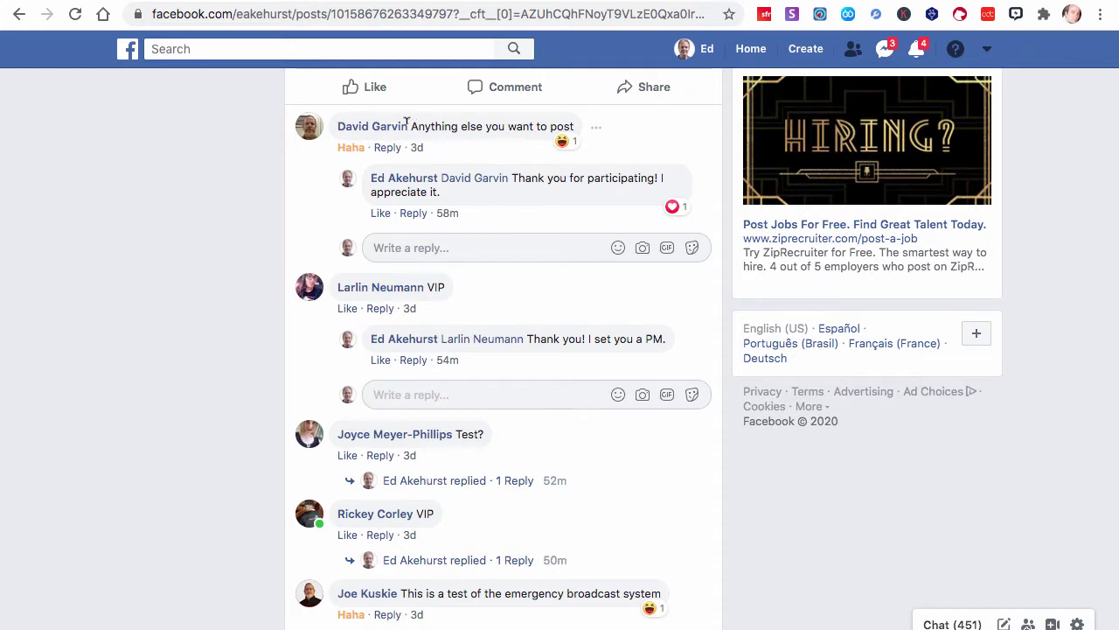
{"action": "left_click_drag", "start_coordinate": [407, 123], "coordinate": [560, 122]}
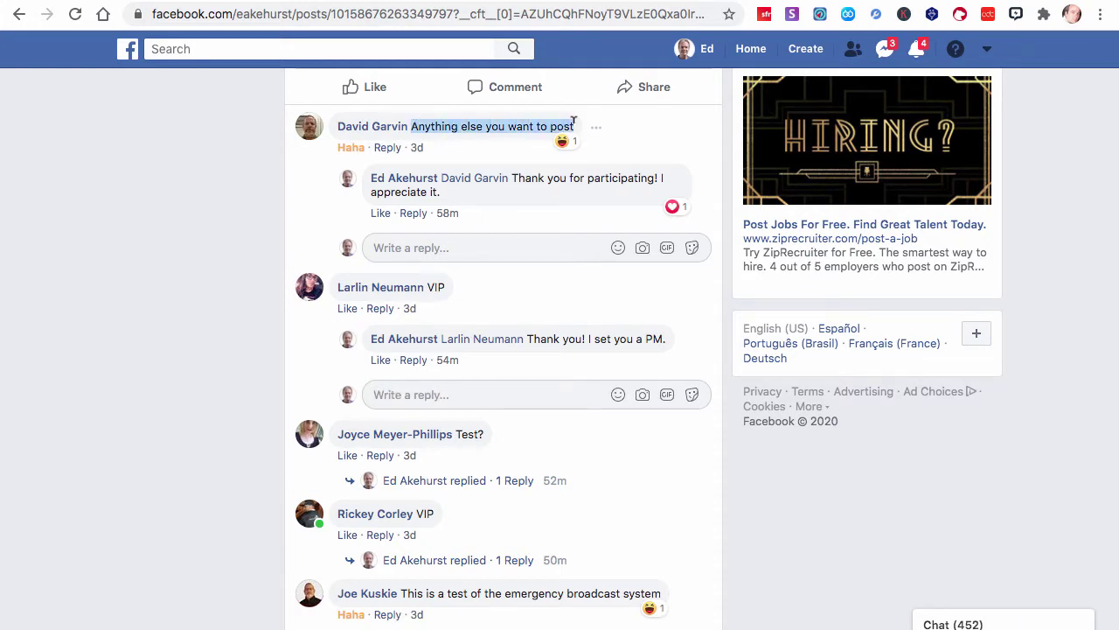
{"action": "left_click_drag", "start_coordinate": [511, 178], "coordinate": [539, 202]}
{"action": "scroll", "coordinate": [539, 202], "scroll_direction": "down", "scroll_amount": 2}
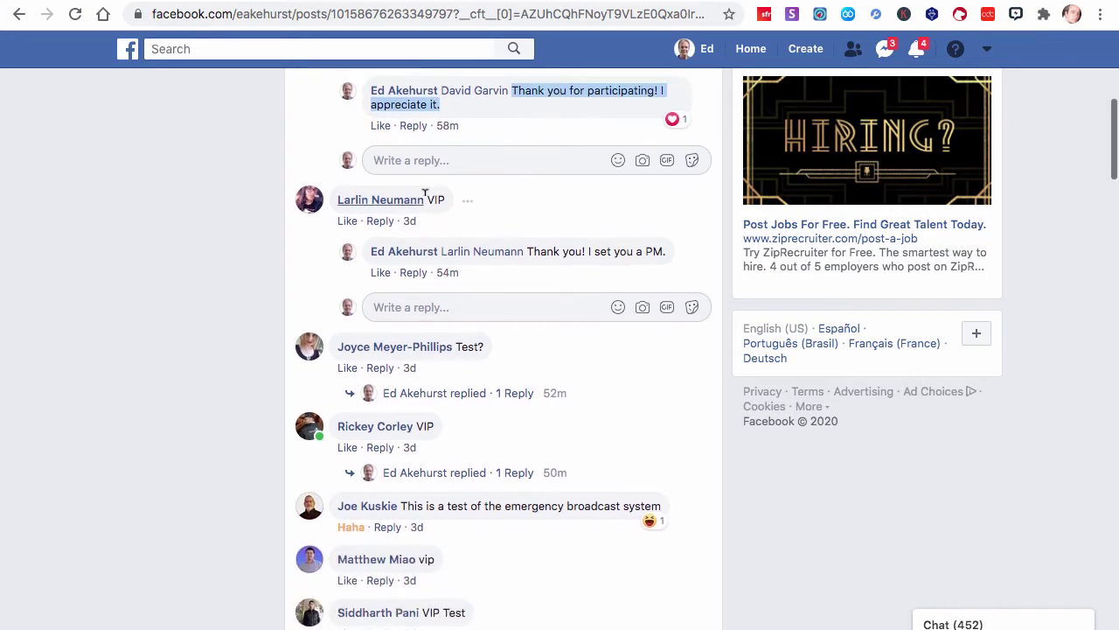
{"action": "left_click_drag", "start_coordinate": [527, 250], "coordinate": [667, 244]}
Expand the replies on the Test? and next VIP comments, highlighting their PM replies, then scroll back up
{"action": "scroll", "coordinate": [589, 342], "scroll_direction": "down", "scroll_amount": 3}
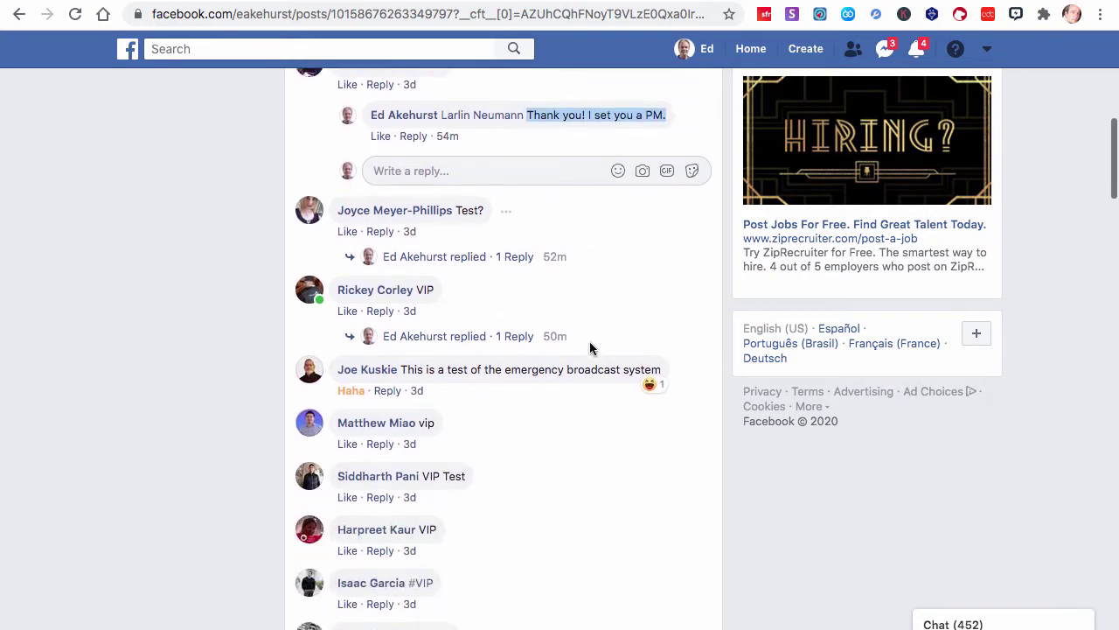
{"action": "left_click", "coordinate": [469, 259]}
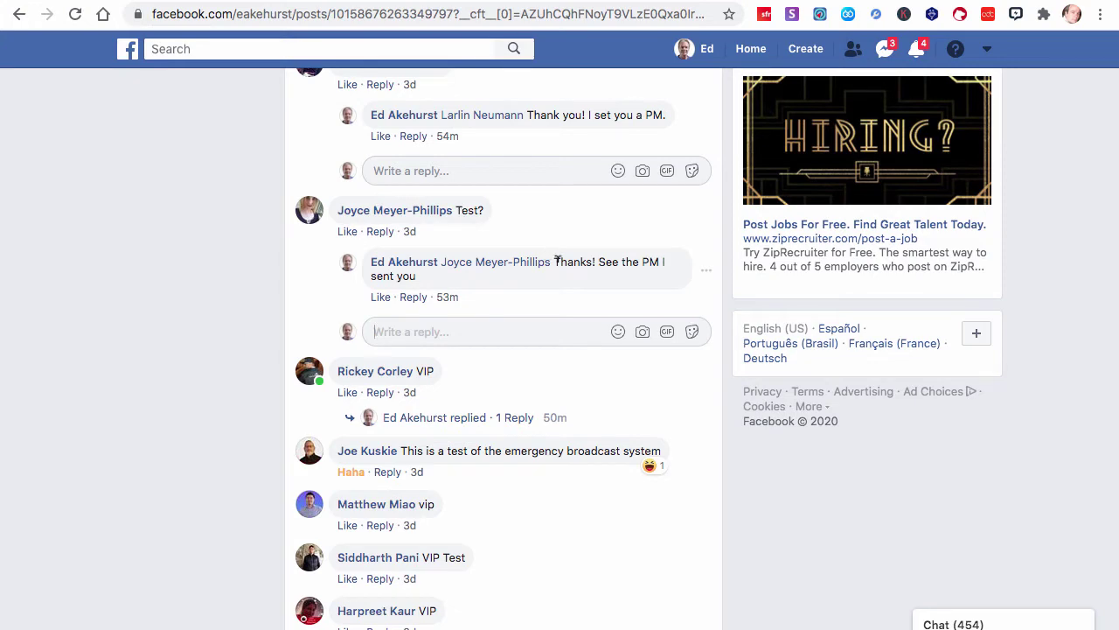
{"action": "left_click_drag", "start_coordinate": [556, 260], "coordinate": [592, 290]}
{"action": "scroll", "coordinate": [592, 289], "scroll_direction": "down", "scroll_amount": 2}
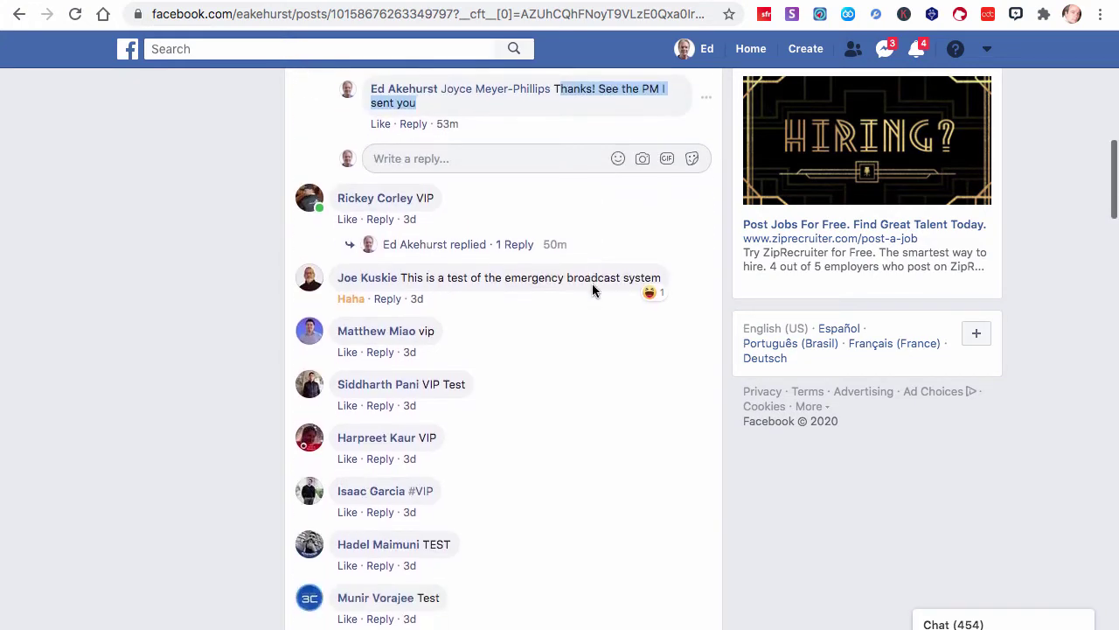
{"action": "left_click", "coordinate": [501, 245]}
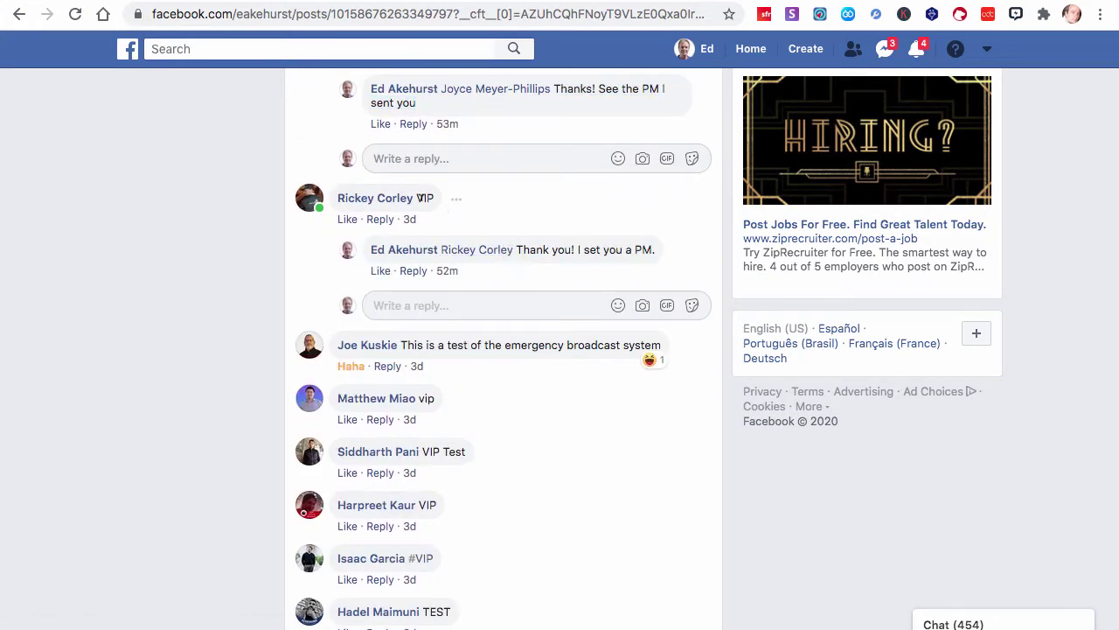
{"action": "left_click_drag", "start_coordinate": [519, 250], "coordinate": [635, 250]}
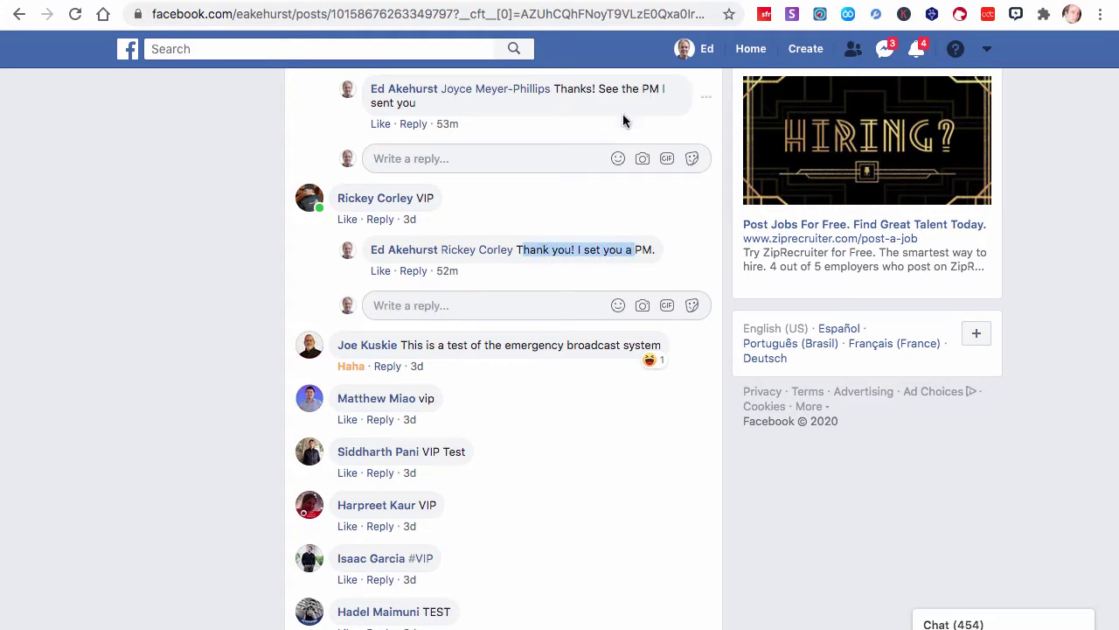
{"action": "left_click", "coordinate": [591, 248]}
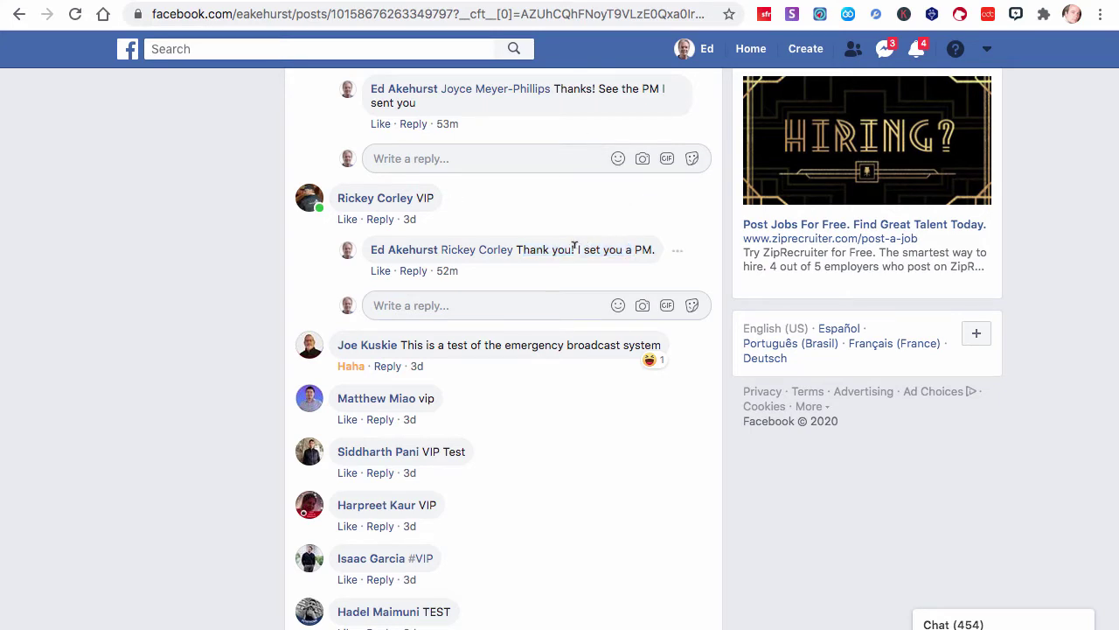
{"action": "scroll", "coordinate": [574, 248], "scroll_direction": "up", "scroll_amount": 2}
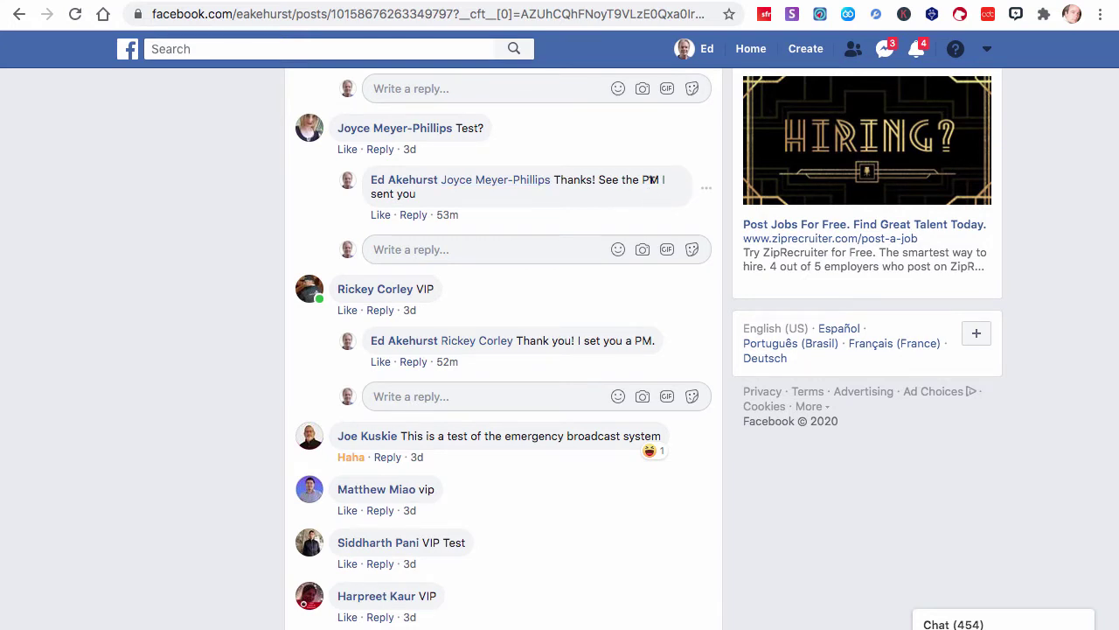
{"action": "scroll", "coordinate": [651, 180], "scroll_direction": "up", "scroll_amount": 2}
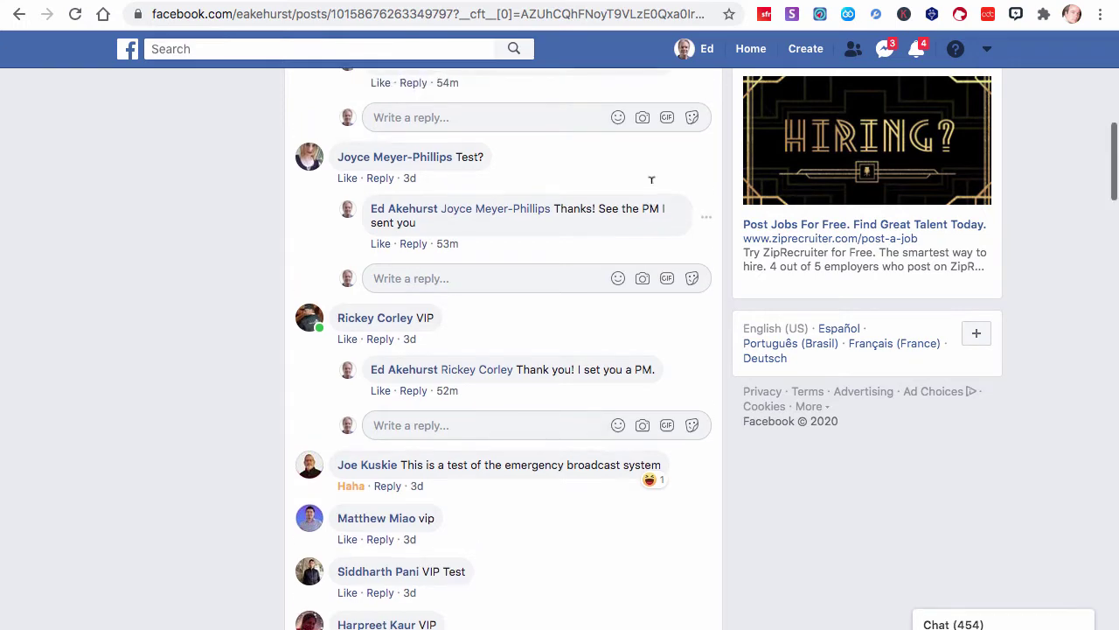
{"action": "scroll", "coordinate": [651, 179], "scroll_direction": "up", "scroll_amount": 1}
{"action": "scroll", "coordinate": [651, 179], "scroll_direction": "up", "scroll_amount": 5}
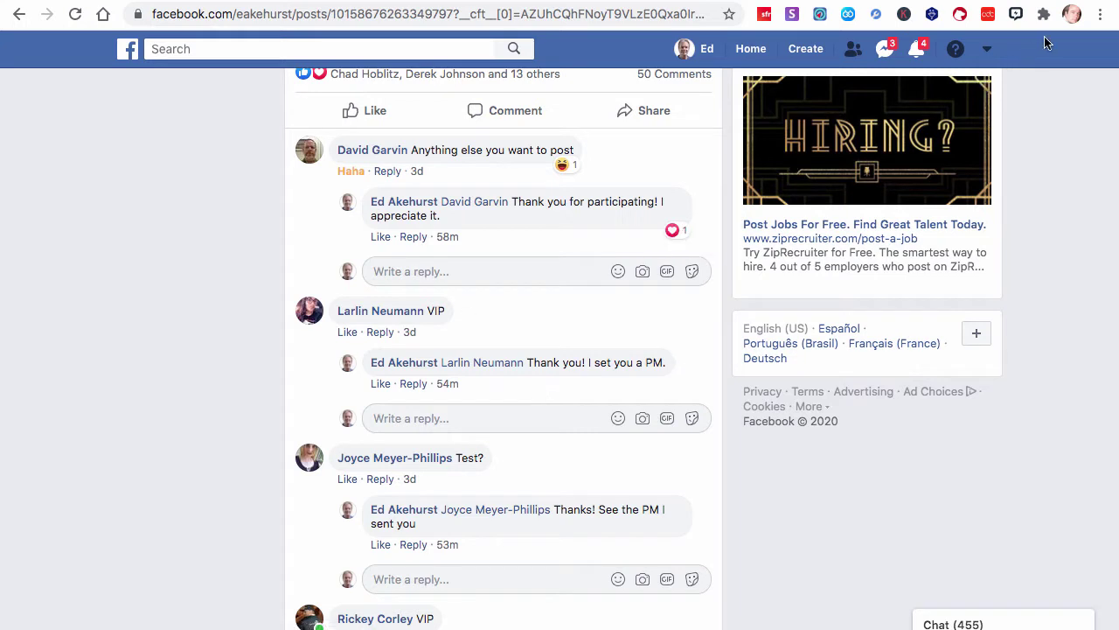
Show the Genius Posts Segments list with Intro, Thanks, Explain 1, Explain 2, More to come and Closeout
{"action": "left_click", "coordinate": [1016, 14]}
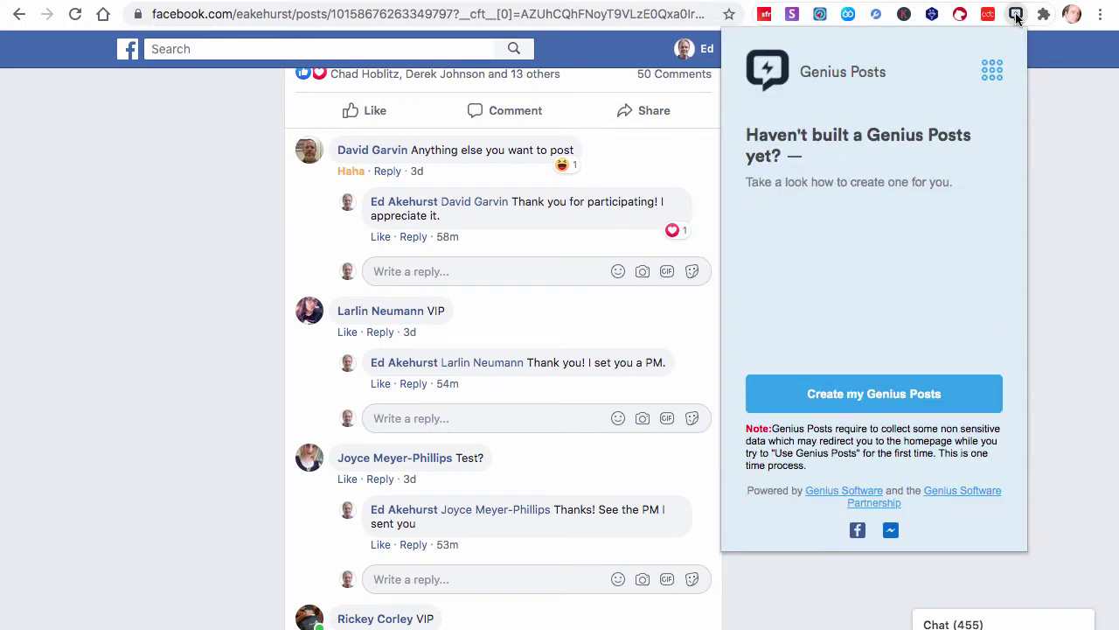
{"action": "left_click", "coordinate": [994, 74]}
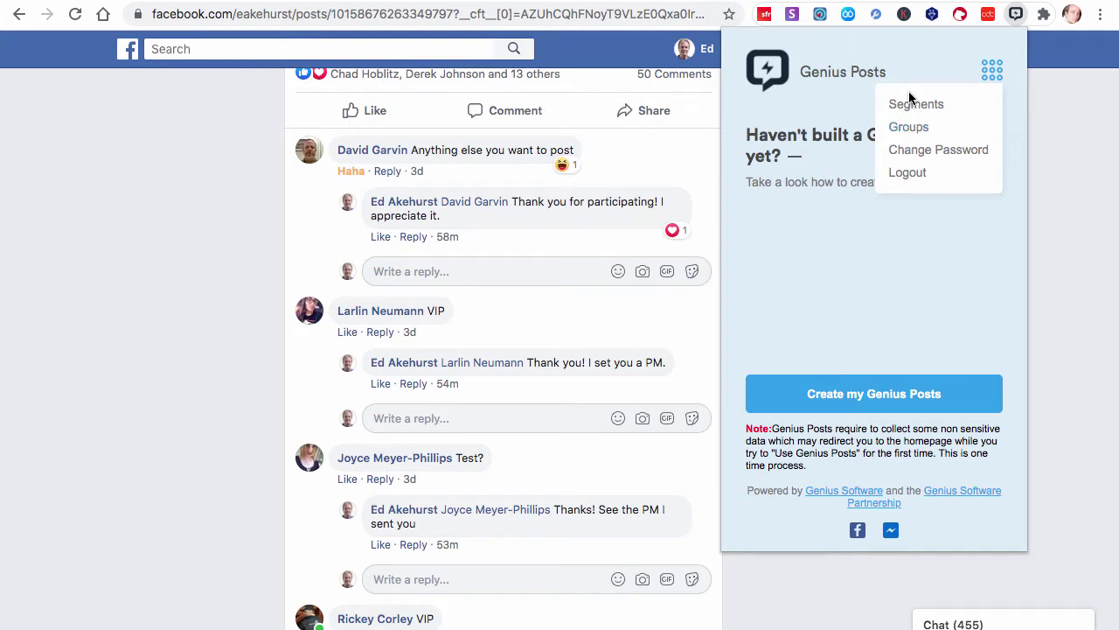
{"action": "left_click", "coordinate": [913, 104]}
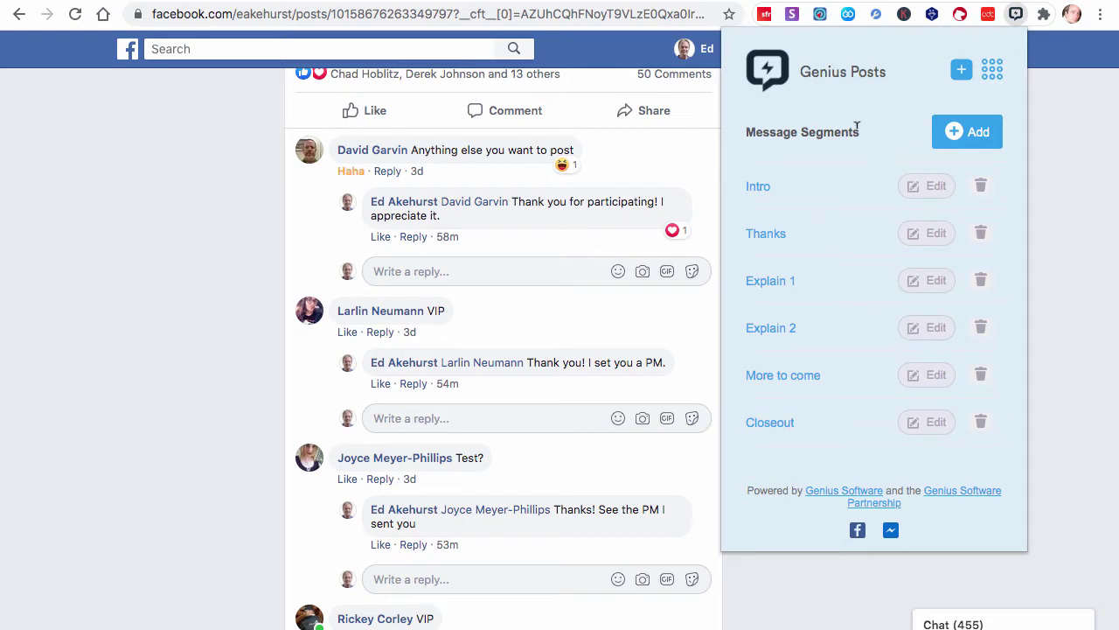
Compare the Intro segment with the four greeting lines in the messages document, then return to the list
{"action": "mouse_move", "coordinate": [512, 623]}
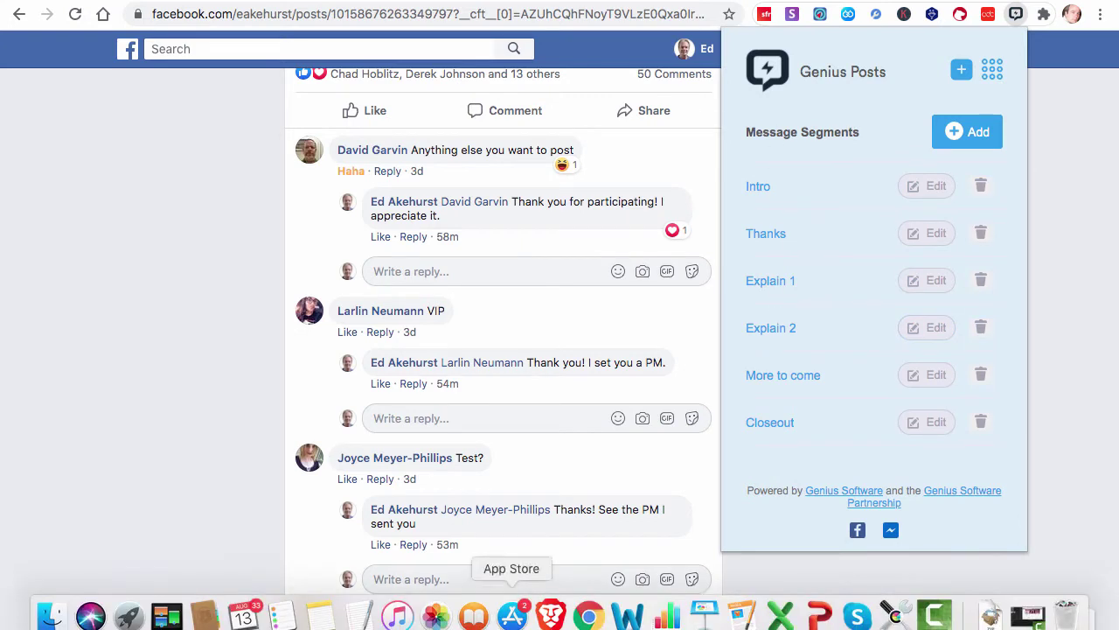
{"action": "left_click", "coordinate": [363, 613]}
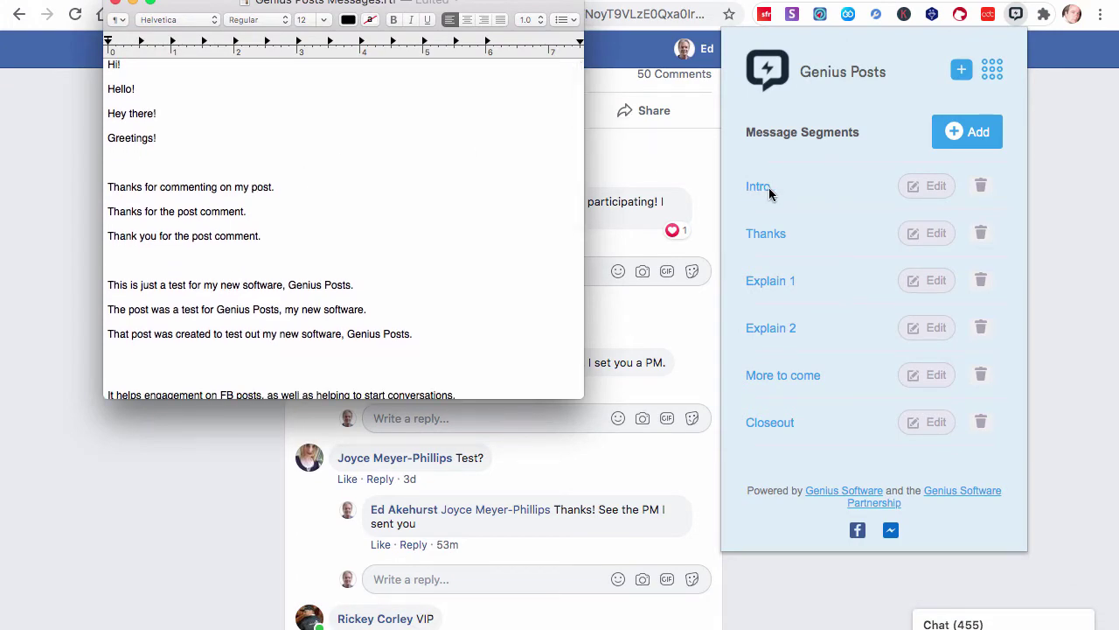
{"action": "left_click", "coordinate": [916, 184]}
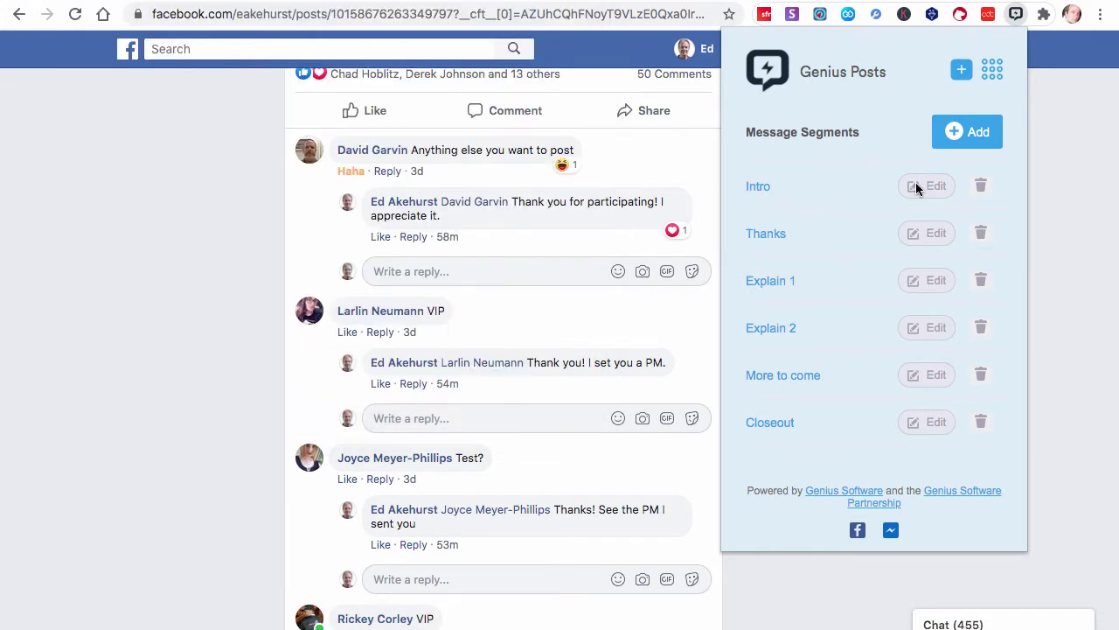
{"action": "left_click", "coordinate": [915, 184]}
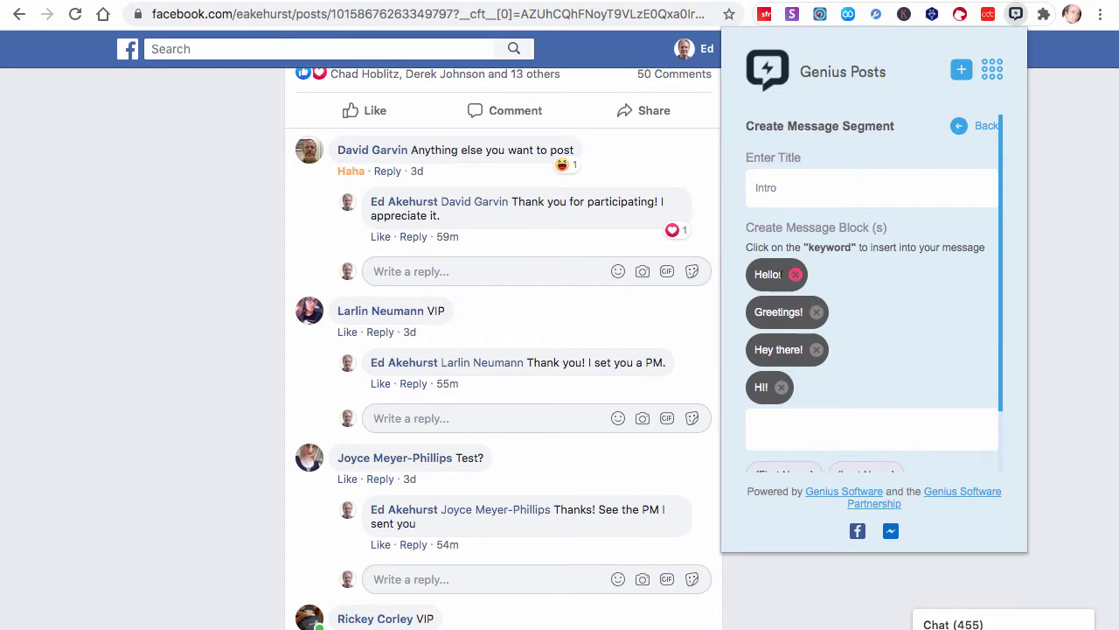
{"action": "mouse_move", "coordinate": [511, 619]}
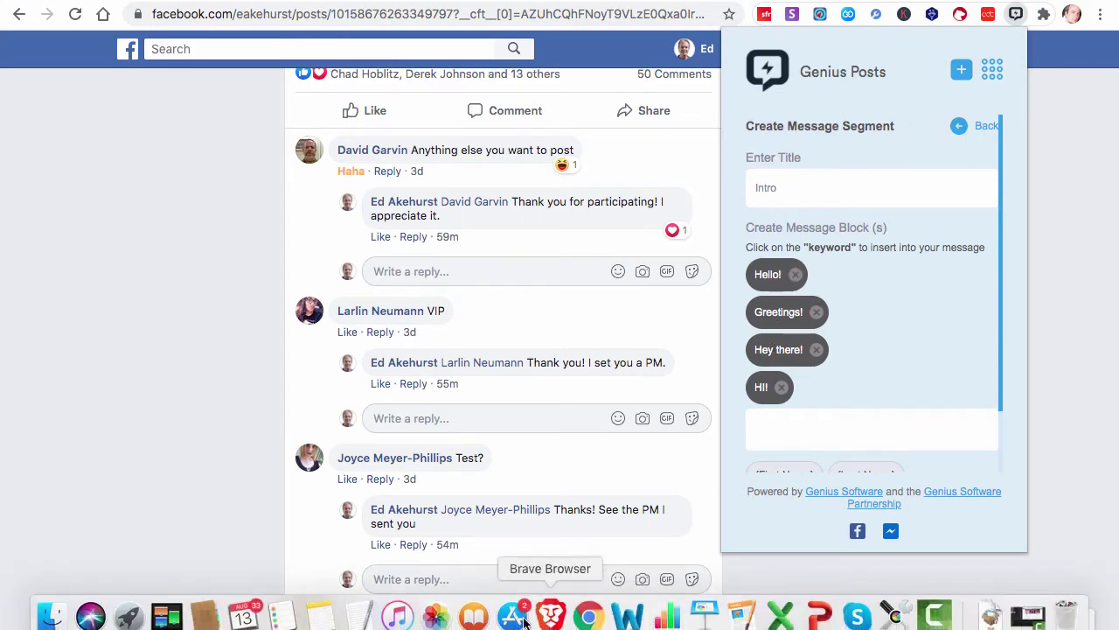
{"action": "left_click", "coordinate": [366, 619]}
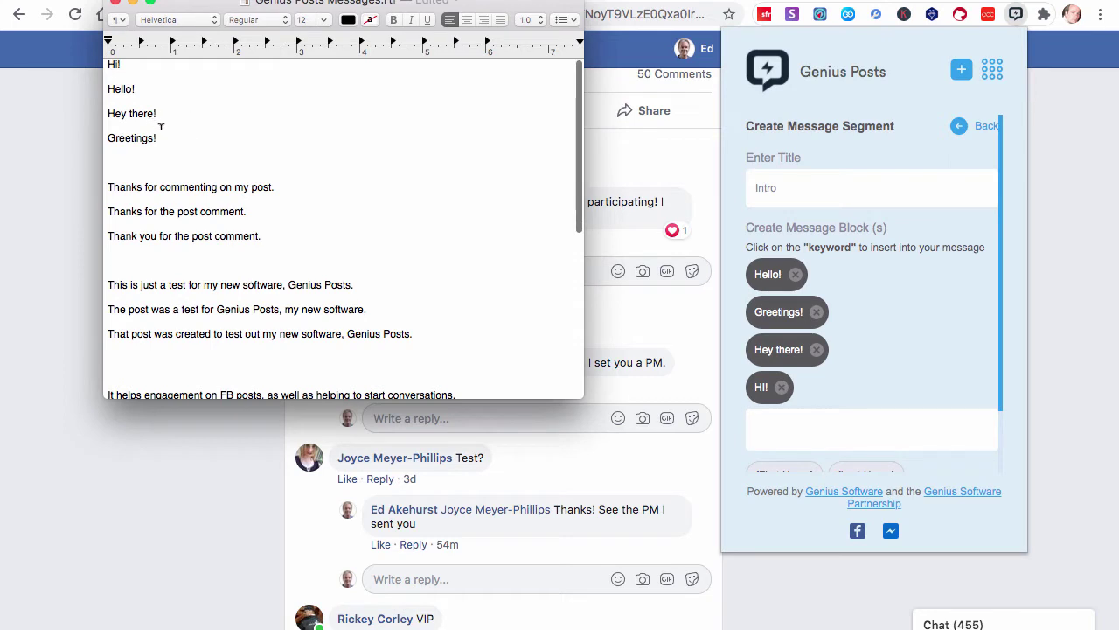
{"action": "left_click_drag", "start_coordinate": [157, 133], "coordinate": [106, 61]}
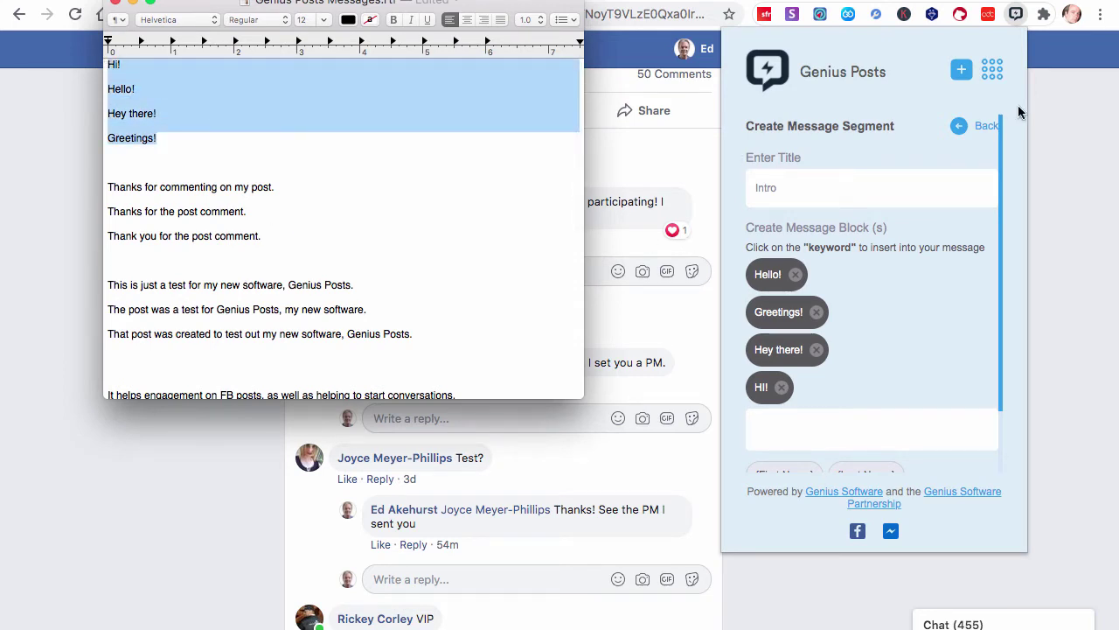
{"action": "left_click", "coordinate": [988, 127]}
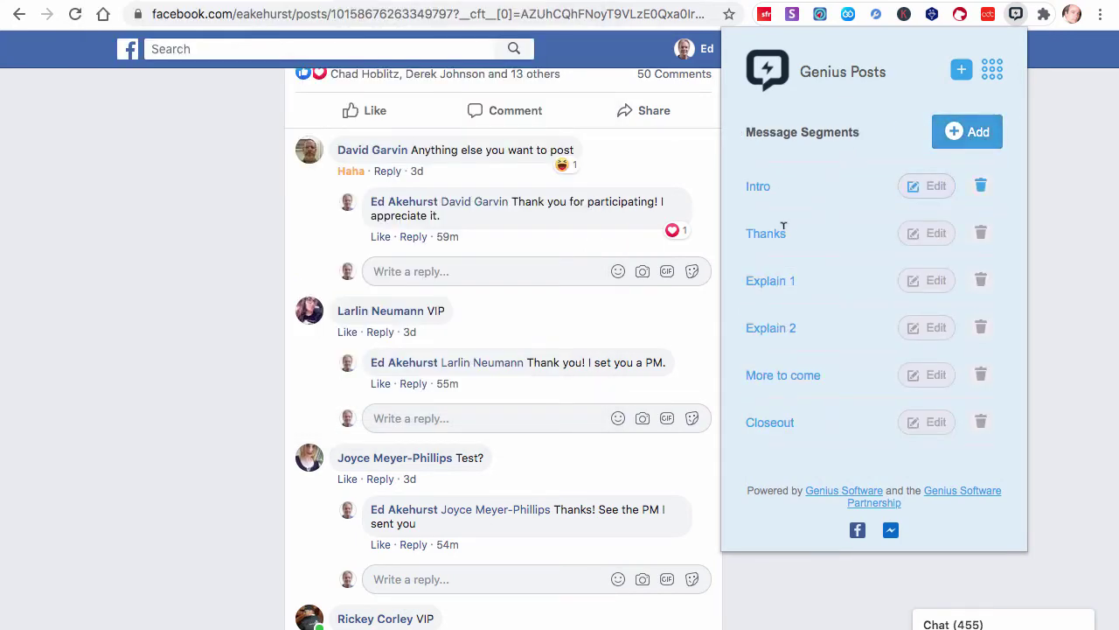
Highlight the greeting lines and three thank-you lines in the messages document, then scroll to the closing messages
{"action": "mouse_move", "coordinate": [511, 617]}
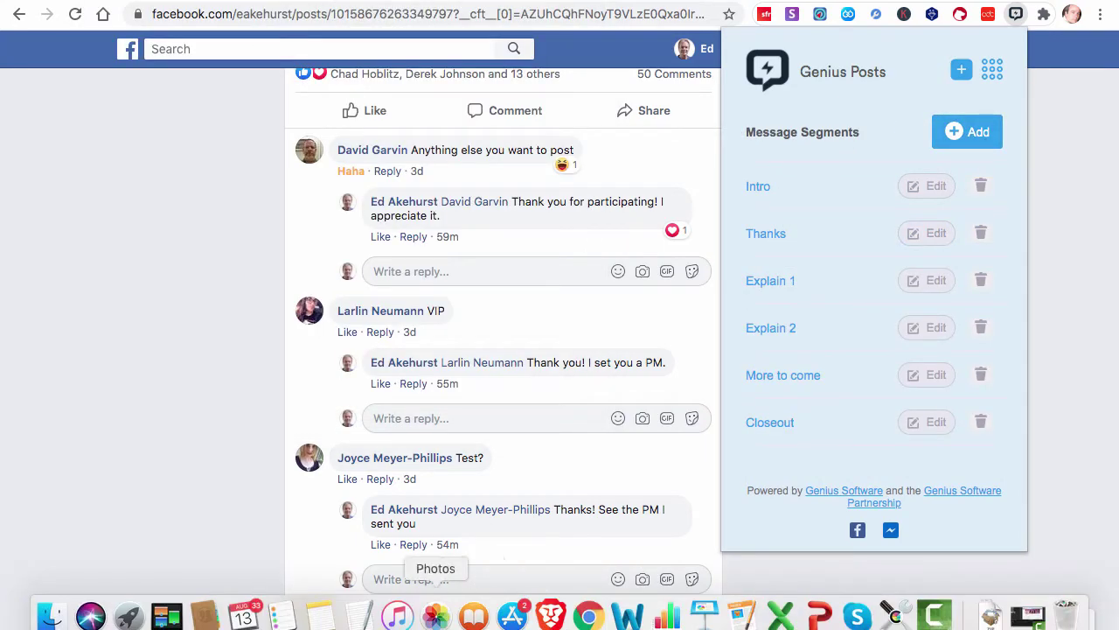
{"action": "left_click", "coordinate": [358, 618]}
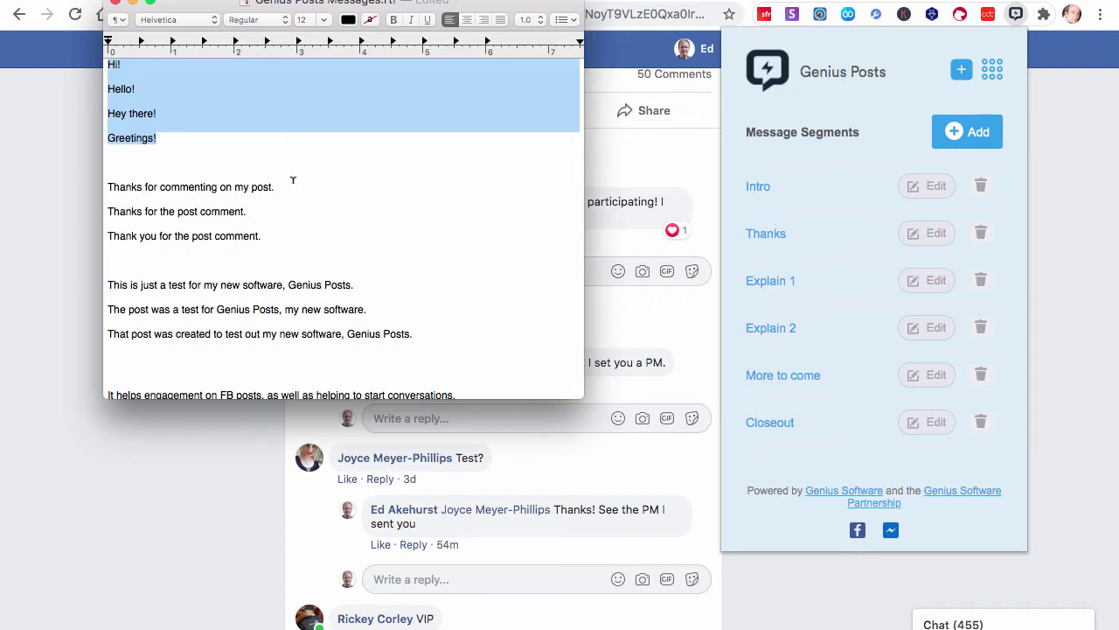
{"action": "left_click", "coordinate": [229, 134]}
{"action": "left_click_drag", "start_coordinate": [150, 85], "coordinate": [107, 87]}
{"action": "left_click_drag", "start_coordinate": [157, 140], "coordinate": [102, 68]}
{"action": "left_click_drag", "start_coordinate": [278, 237], "coordinate": [109, 188]}
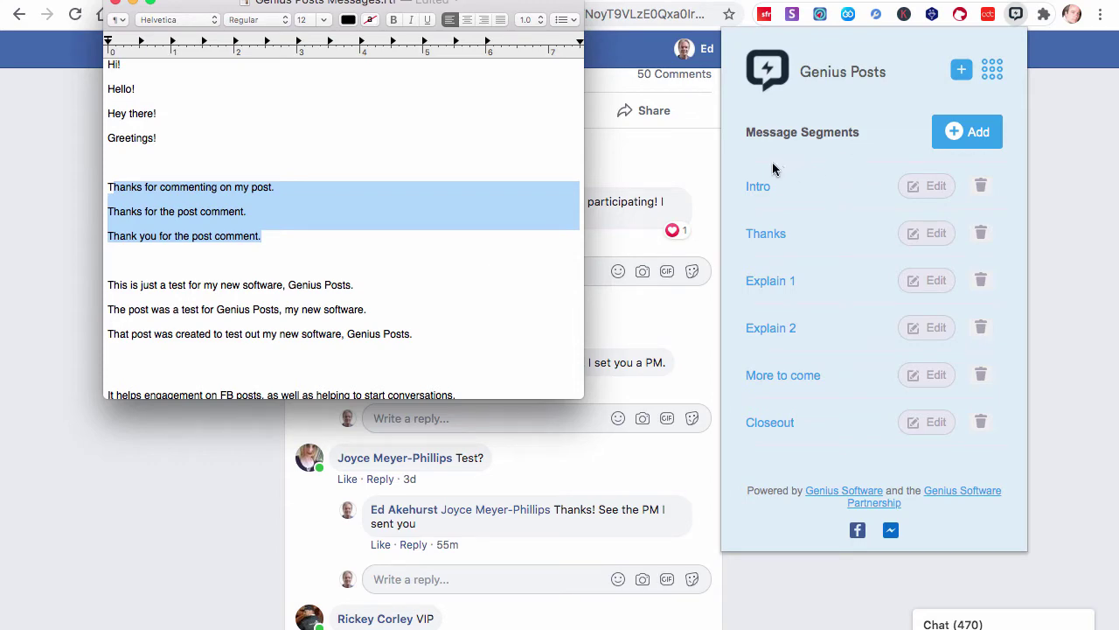
{"action": "scroll", "coordinate": [354, 175], "scroll_direction": "down", "scroll_amount": 3}
{"action": "scroll", "coordinate": [354, 172], "scroll_direction": "down", "scroll_amount": 12}
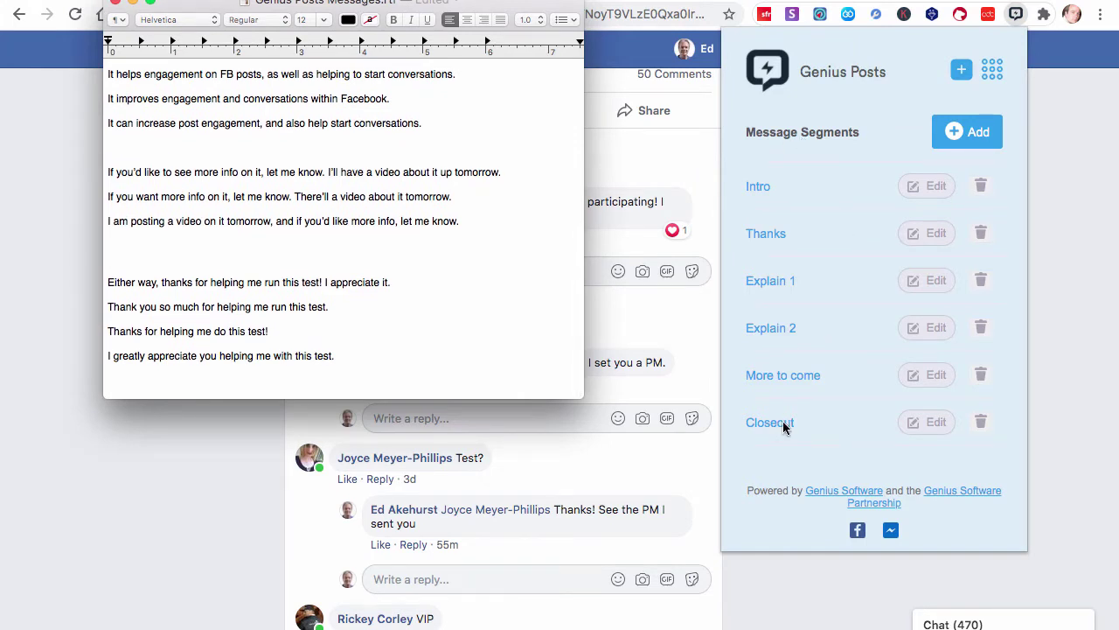
Delete the old Closeout segment and start a new segment titled 'Closeout'
{"action": "left_click", "coordinate": [980, 421]}
{"action": "left_click", "coordinate": [980, 420]}
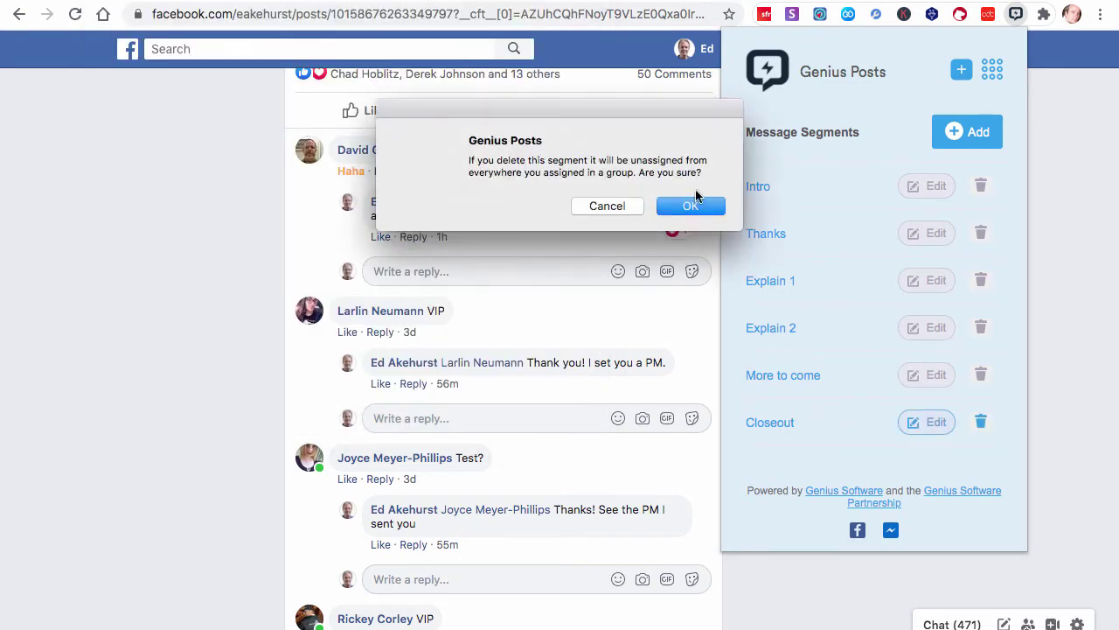
{"action": "left_click", "coordinate": [691, 205]}
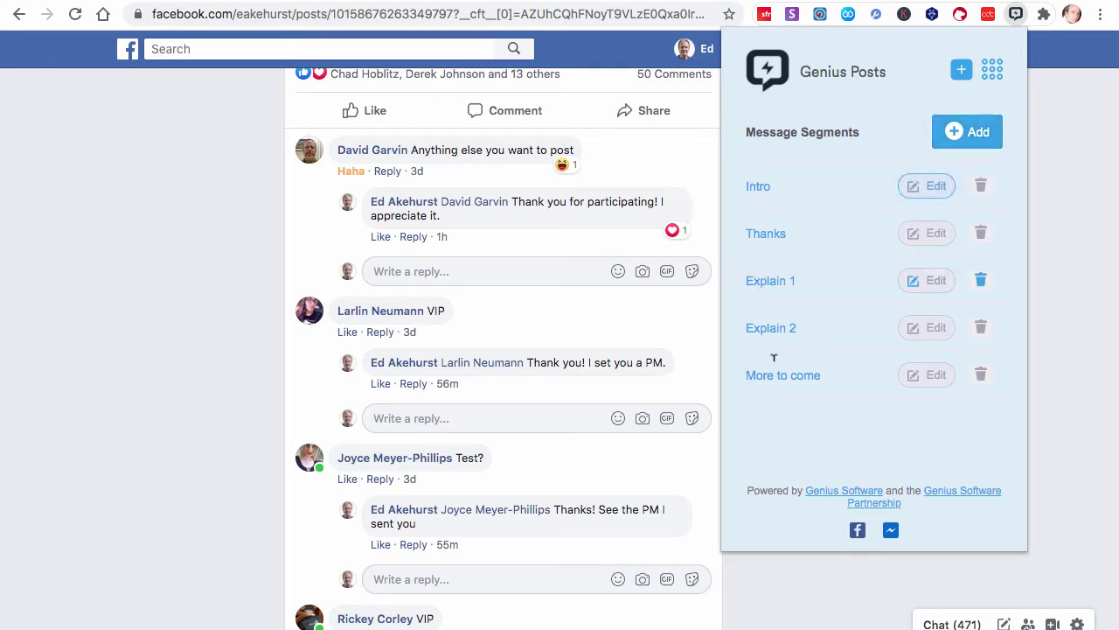
{"action": "left_click", "coordinate": [977, 133]}
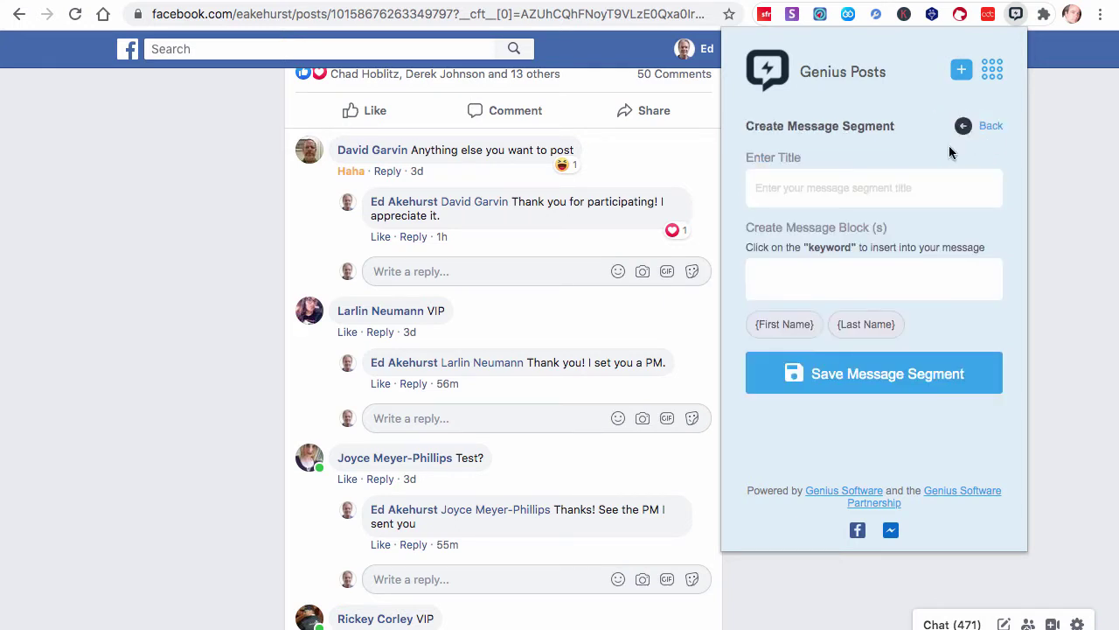
{"action": "left_click", "coordinate": [814, 186]}
{"action": "type", "text": "Clos"}
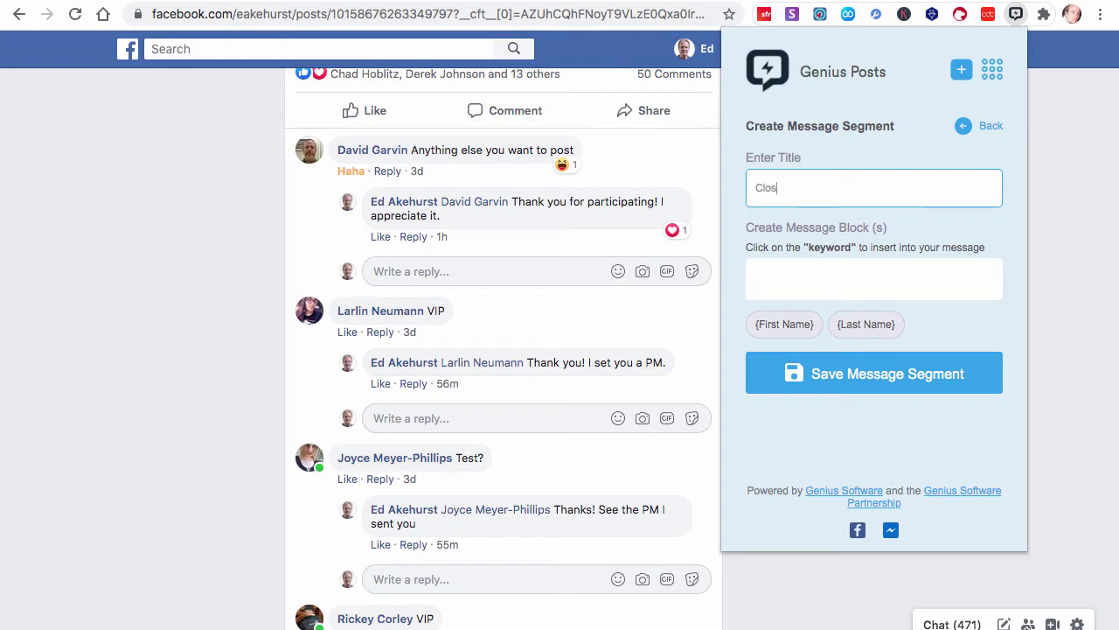
{"action": "type", "text": "eout"}
{"action": "left_click", "coordinate": [794, 274]}
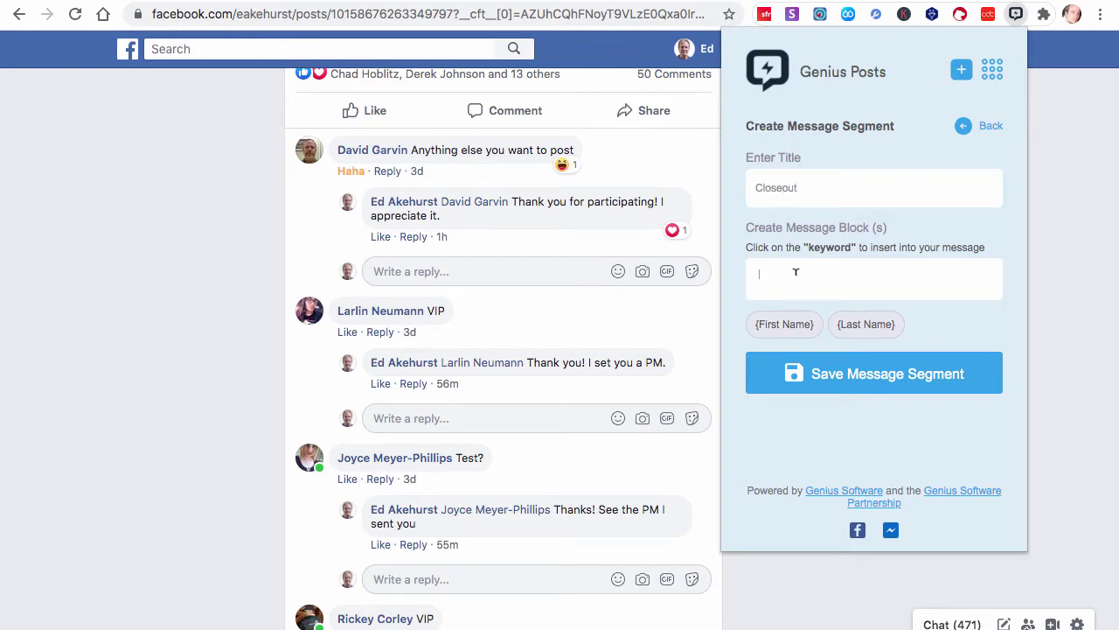
Paste the 'Either way, thanks for helping me run this test!' sentence into the first message block
{"action": "left_click", "coordinate": [783, 325]}
{"action": "left_click_drag", "start_coordinate": [833, 271], "coordinate": [776, 272]}
{"action": "key", "text": "BackSpace"}
{"action": "key", "text": "super+Tab"}
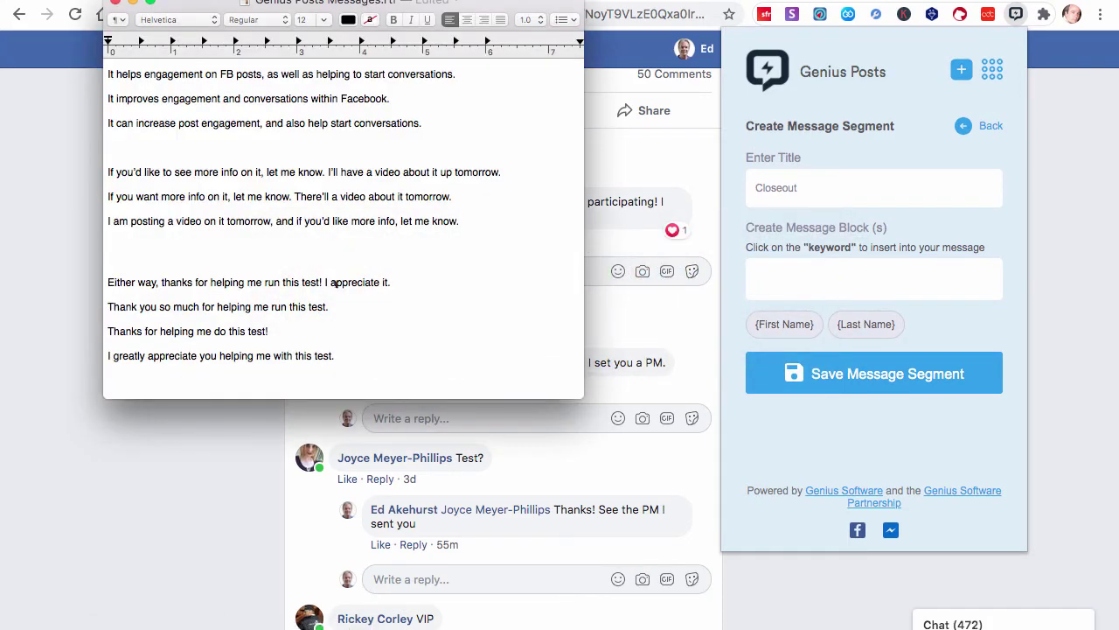
{"action": "scroll", "coordinate": [334, 282], "scroll_direction": "down", "scroll_amount": 1}
{"action": "left_click_drag", "start_coordinate": [416, 281], "coordinate": [108, 281]}
{"action": "key", "text": "super+c"}
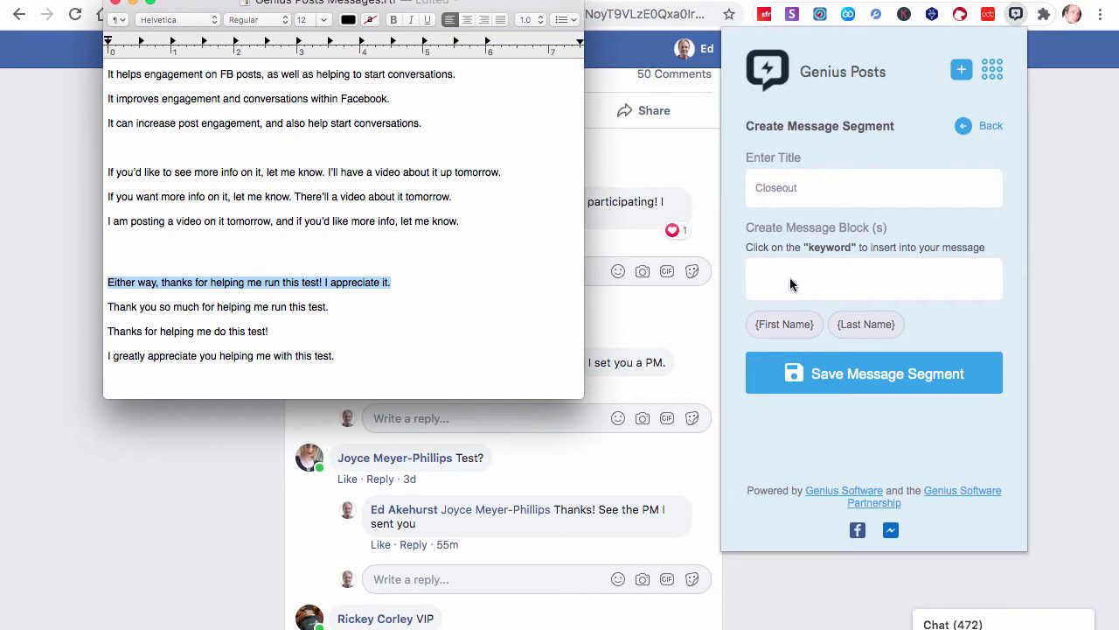
{"action": "left_click", "coordinate": [789, 276]}
{"action": "key", "text": "super+v"}
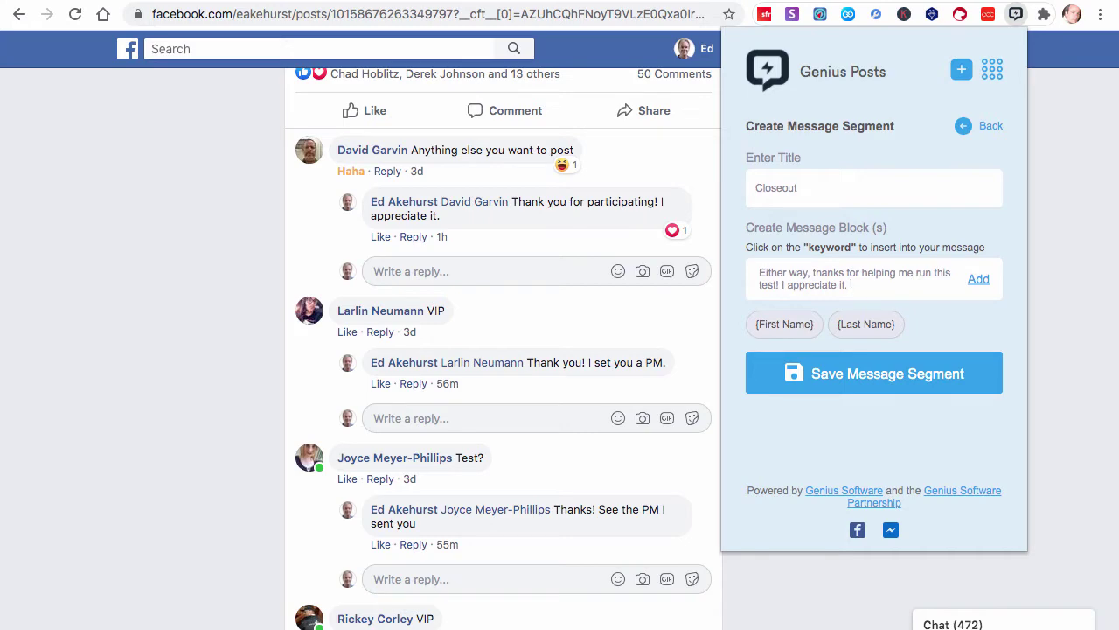
Add the first block, then add 'Thank you so much for helping me run this test.' as the second
{"action": "left_click", "coordinate": [976, 278]}
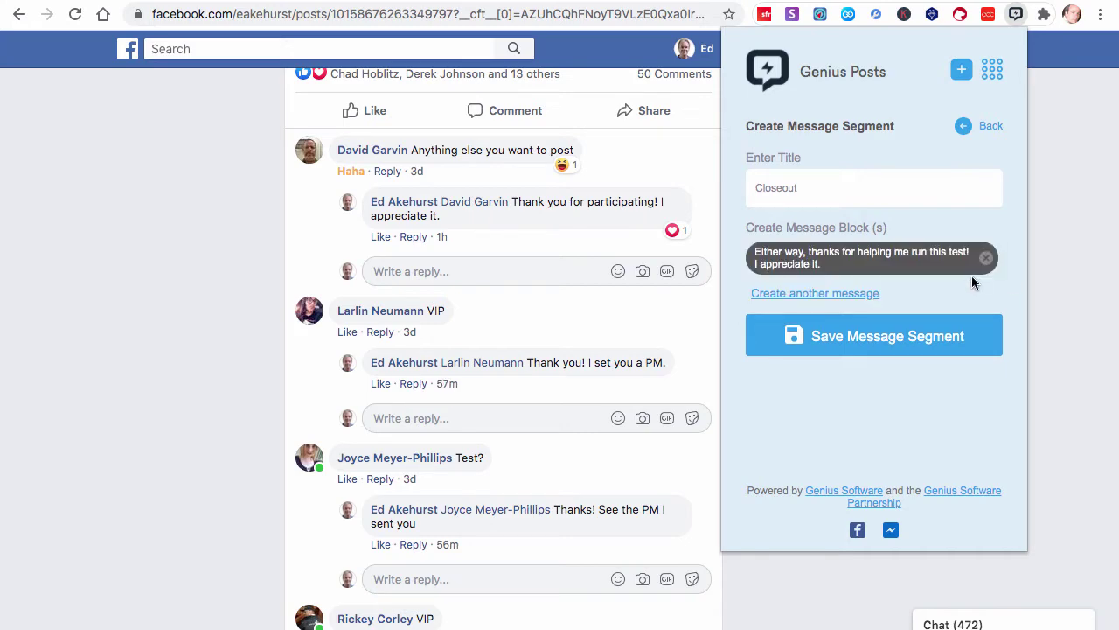
{"action": "key", "text": "super+Tab"}
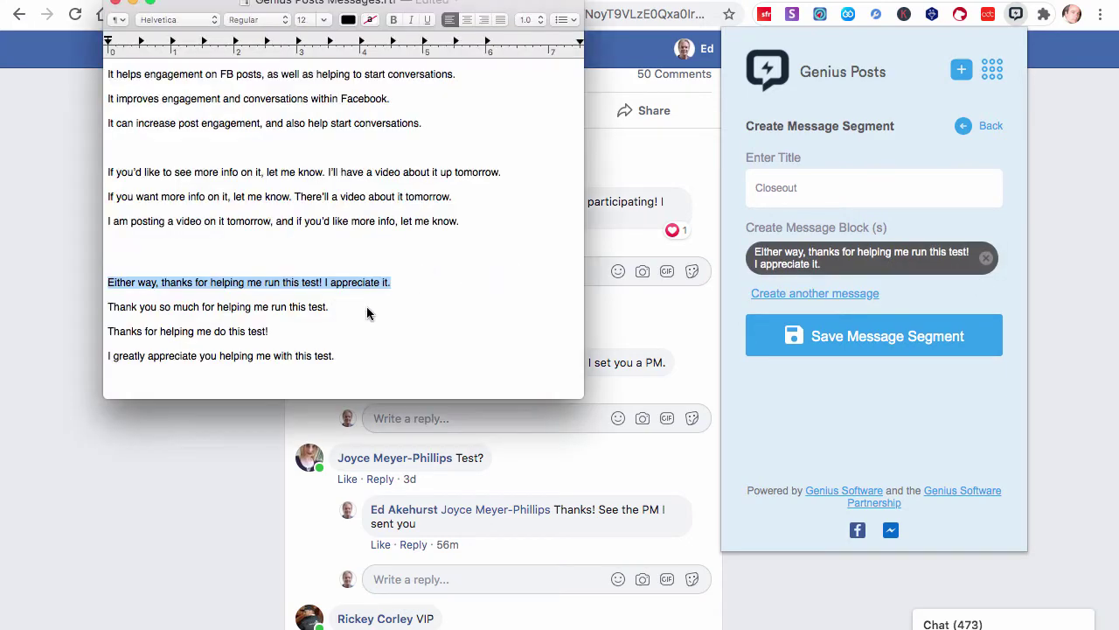
{"action": "left_click_drag", "start_coordinate": [368, 313], "coordinate": [104, 313]}
{"action": "key", "text": "super+c"}
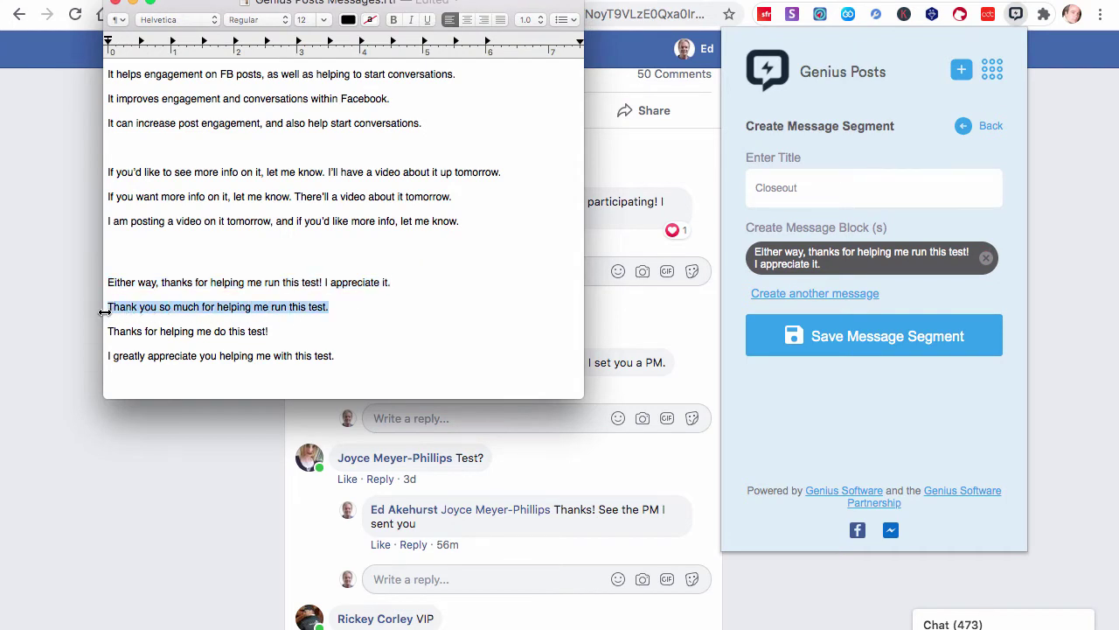
{"action": "left_click", "coordinate": [853, 295]}
{"action": "left_click", "coordinate": [851, 295]}
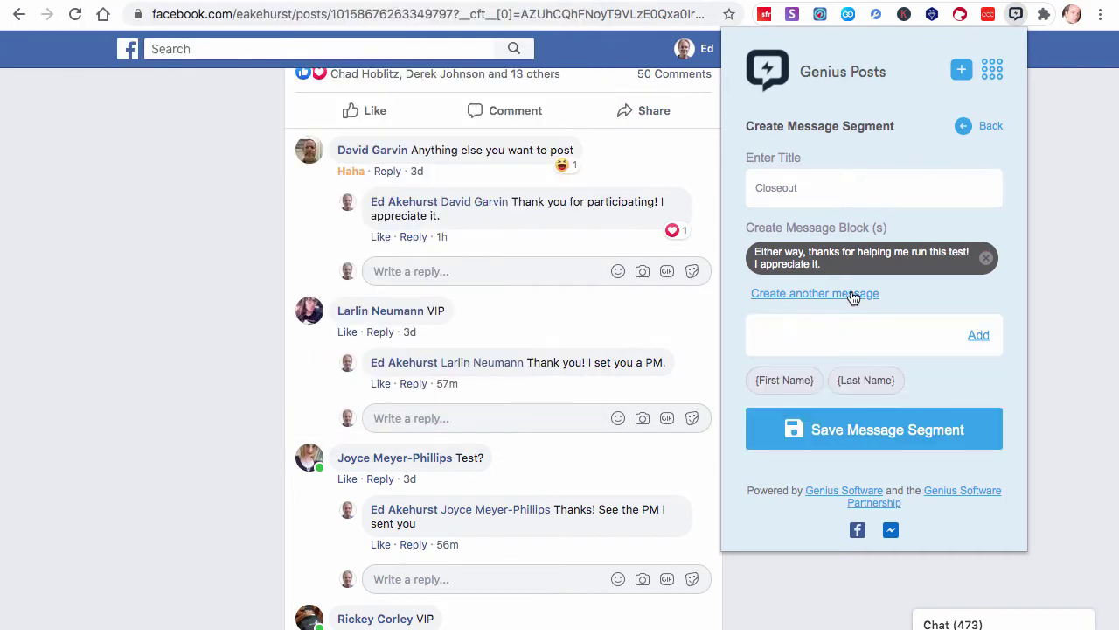
{"action": "left_click", "coordinate": [821, 332]}
{"action": "key", "text": "super+v"}
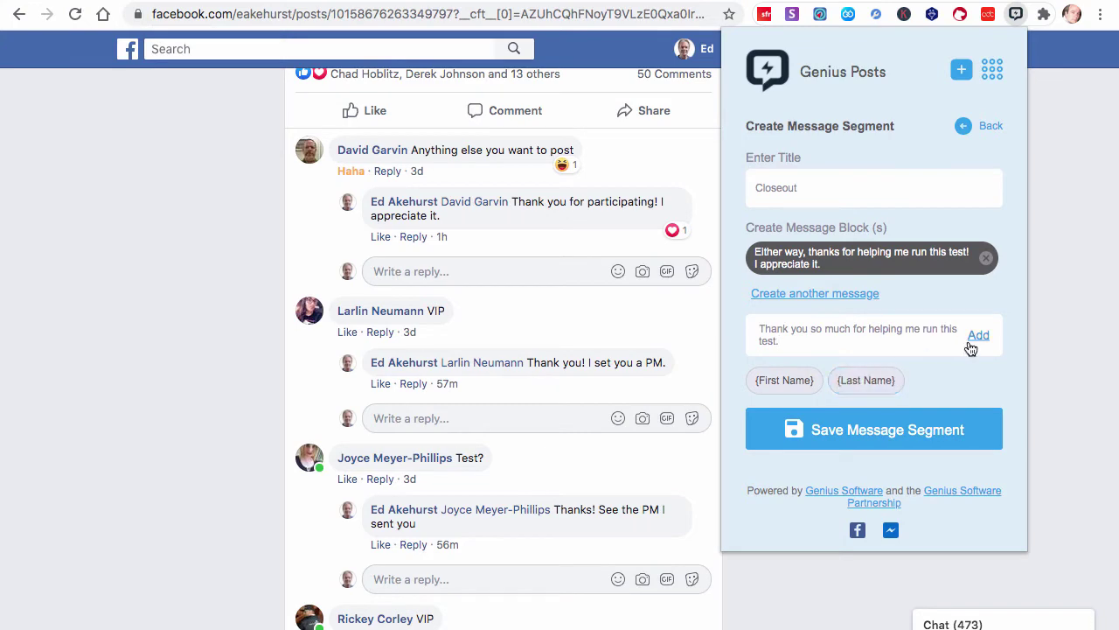
{"action": "left_click", "coordinate": [970, 337]}
Add 'Thanks for helping me do this test!' and 'I greatly appreciate you helping me with this test.', then save Closeout
{"action": "key", "text": "super+Tab"}
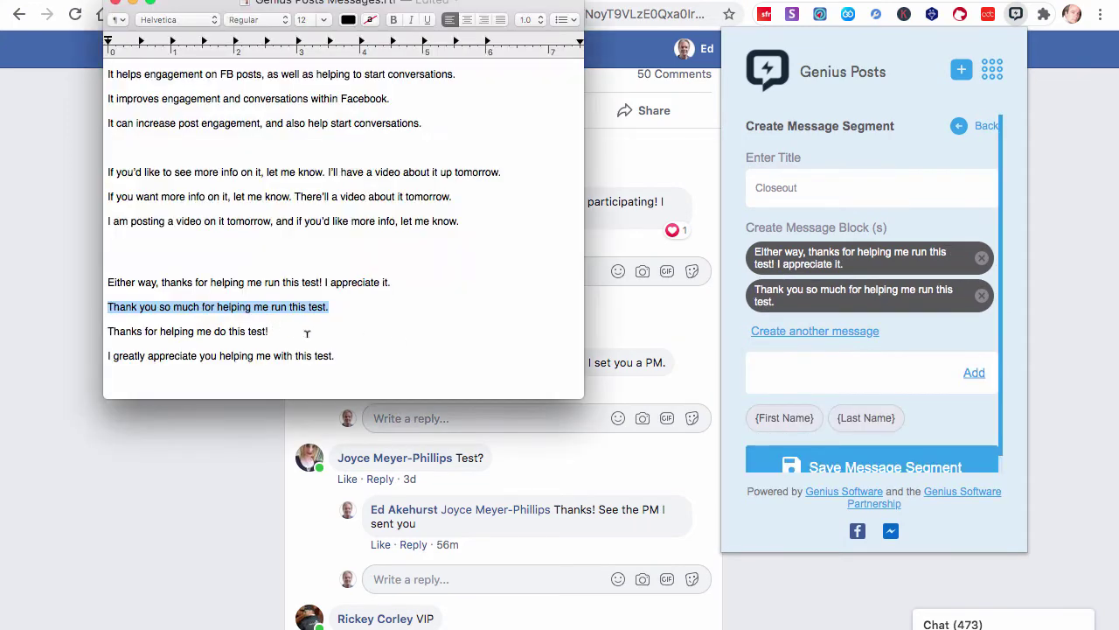
{"action": "left_click_drag", "start_coordinate": [307, 334], "coordinate": [85, 329]}
{"action": "key", "text": "super+c"}
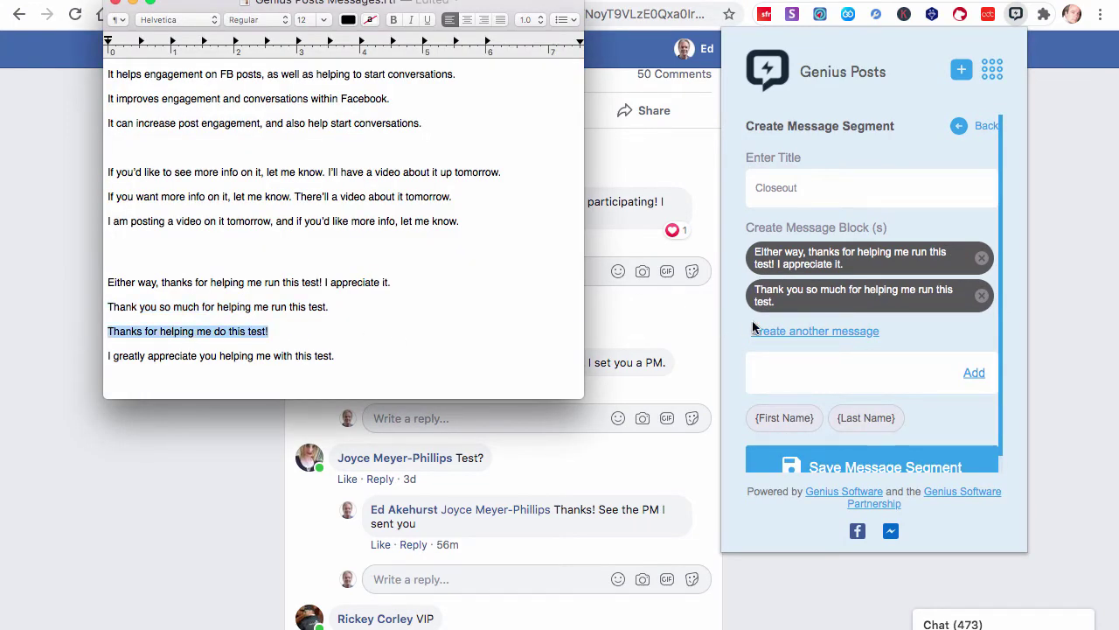
{"action": "left_click", "coordinate": [790, 368]}
{"action": "key", "text": "super+v"}
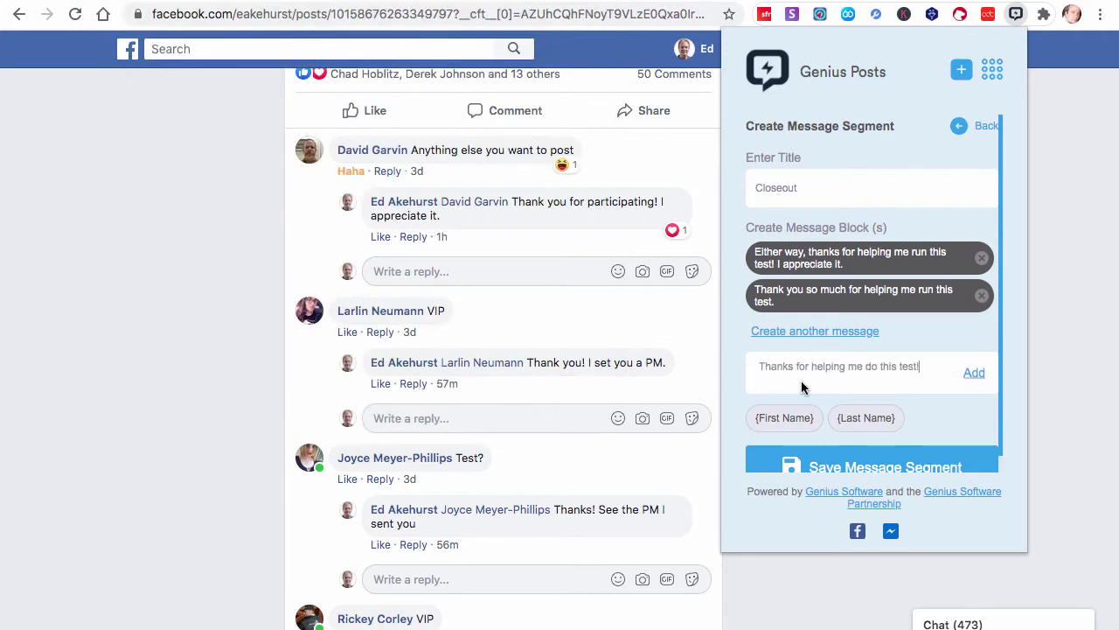
{"action": "left_click", "coordinate": [971, 375]}
{"action": "key", "text": "super+Tab"}
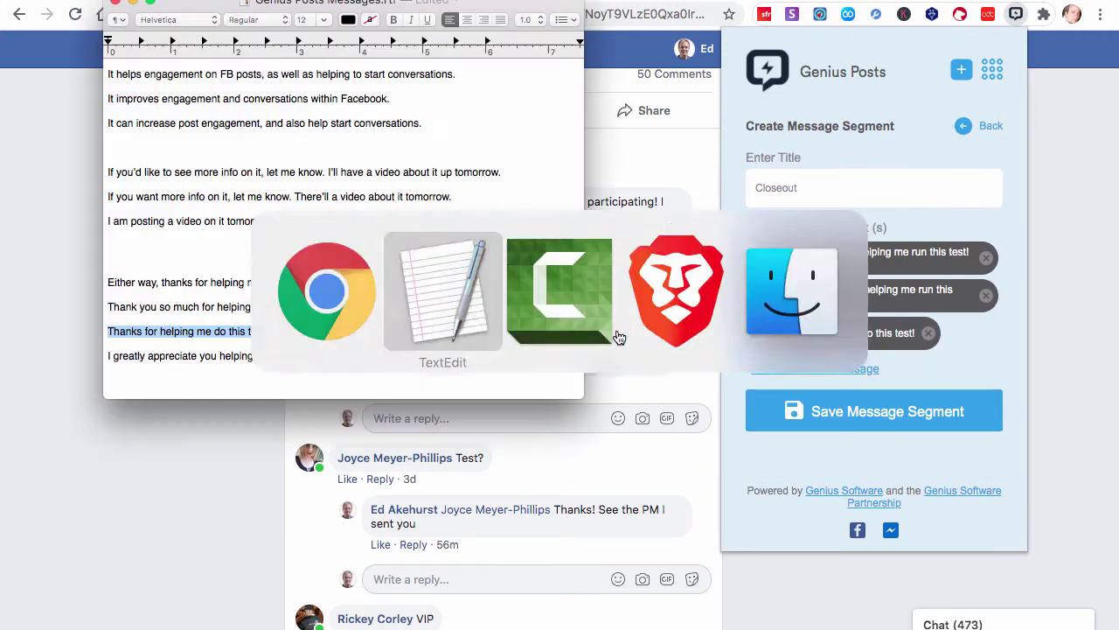
{"action": "left_click_drag", "start_coordinate": [335, 355], "coordinate": [103, 353]}
{"action": "key", "text": "super+c"}
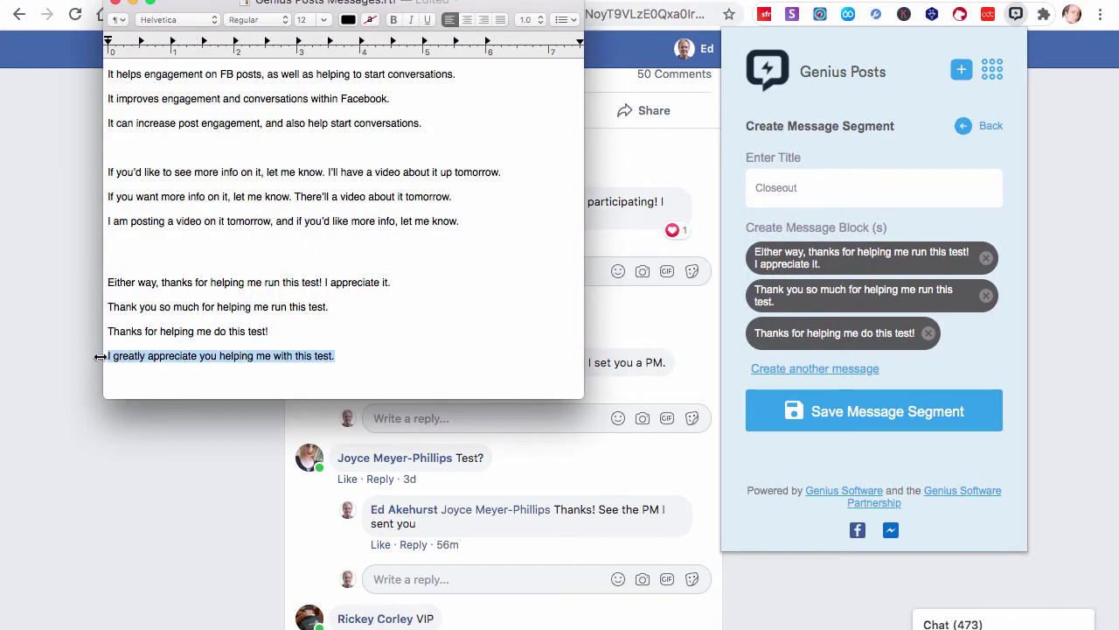
{"action": "left_click", "coordinate": [970, 359]}
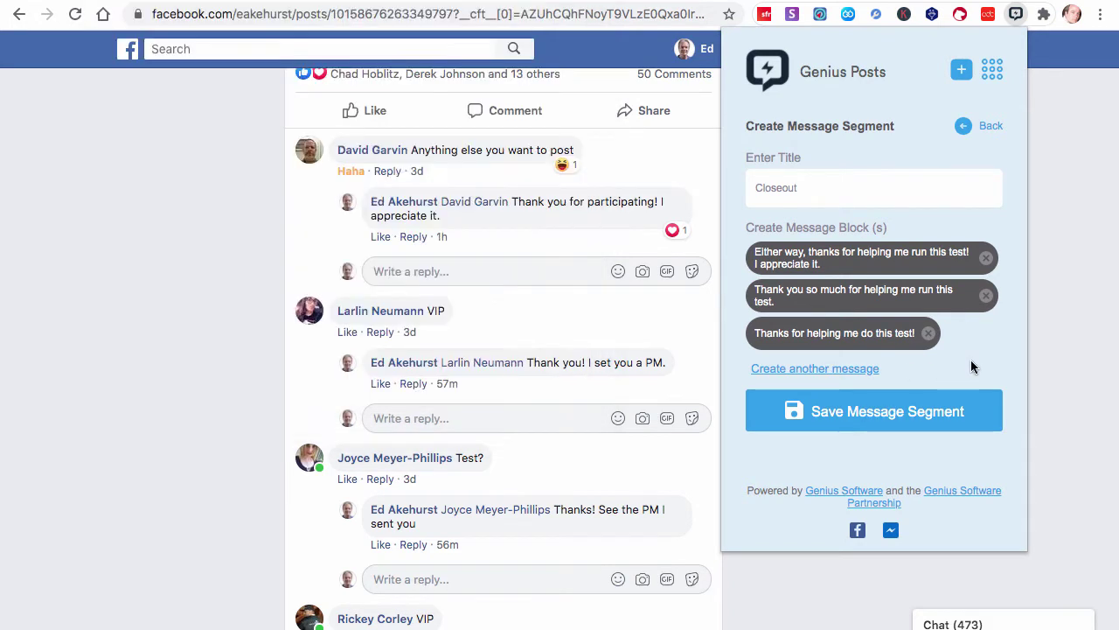
{"action": "left_click", "coordinate": [852, 370]}
{"action": "left_click", "coordinate": [837, 407]}
{"action": "key", "text": "super+v"}
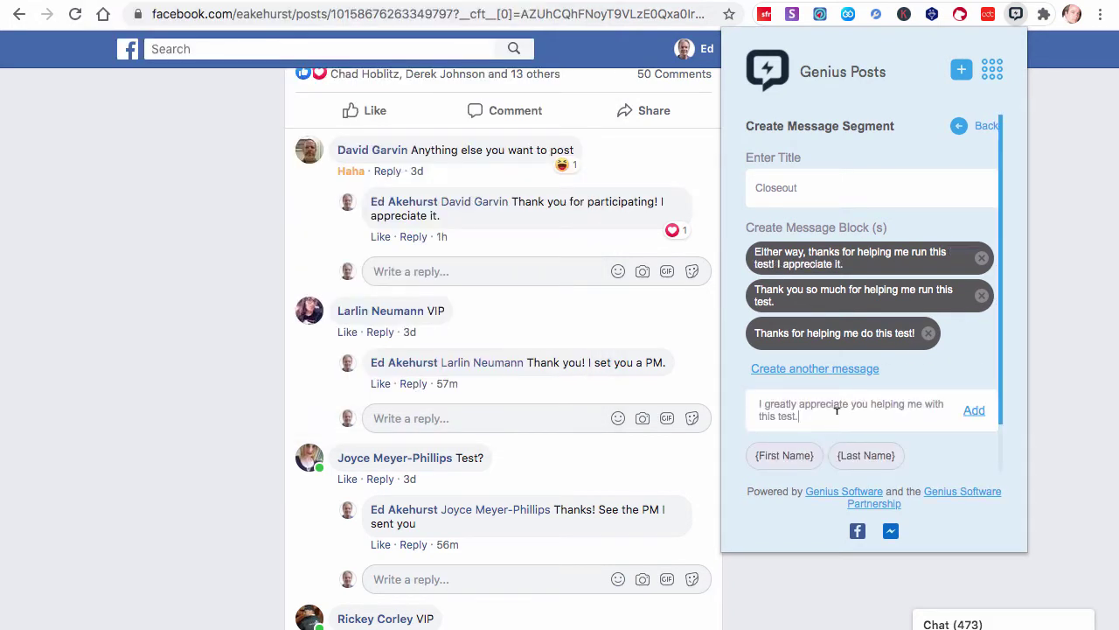
{"action": "left_click", "coordinate": [974, 409]}
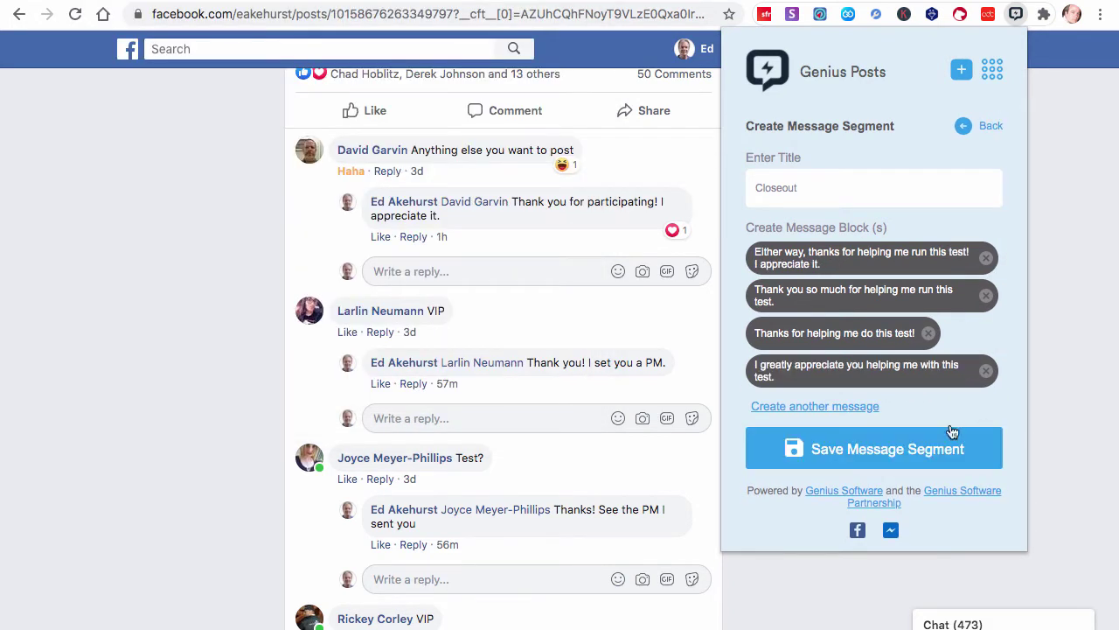
{"action": "left_click", "coordinate": [912, 449]}
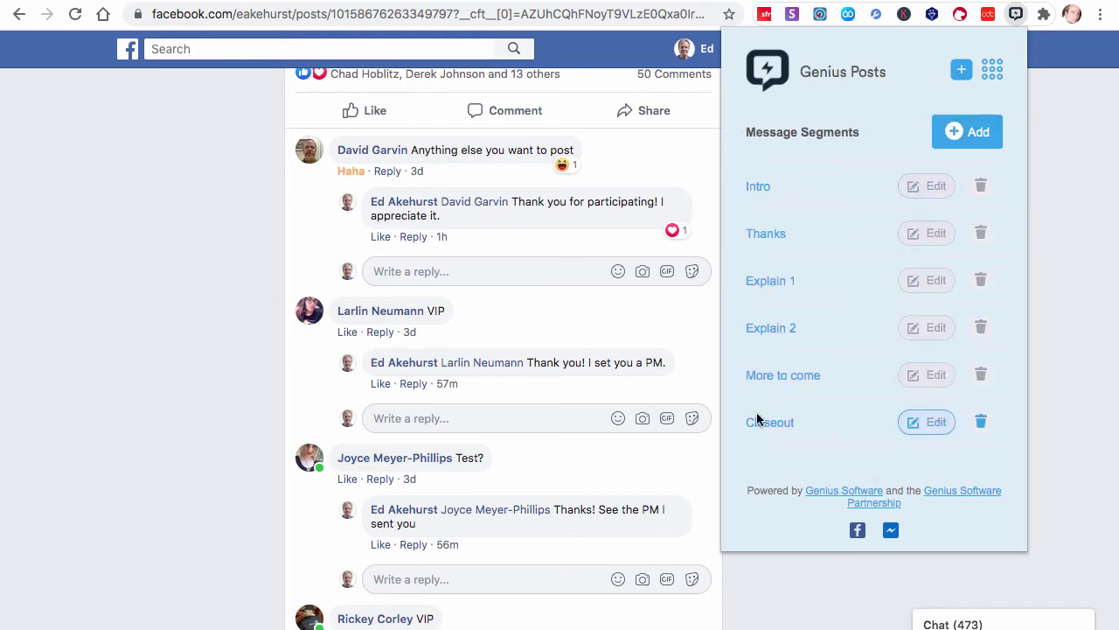
Switch Genius Posts to its Message Groups page listing the 'Genius Posts test video' group
{"action": "left_click", "coordinate": [992, 83]}
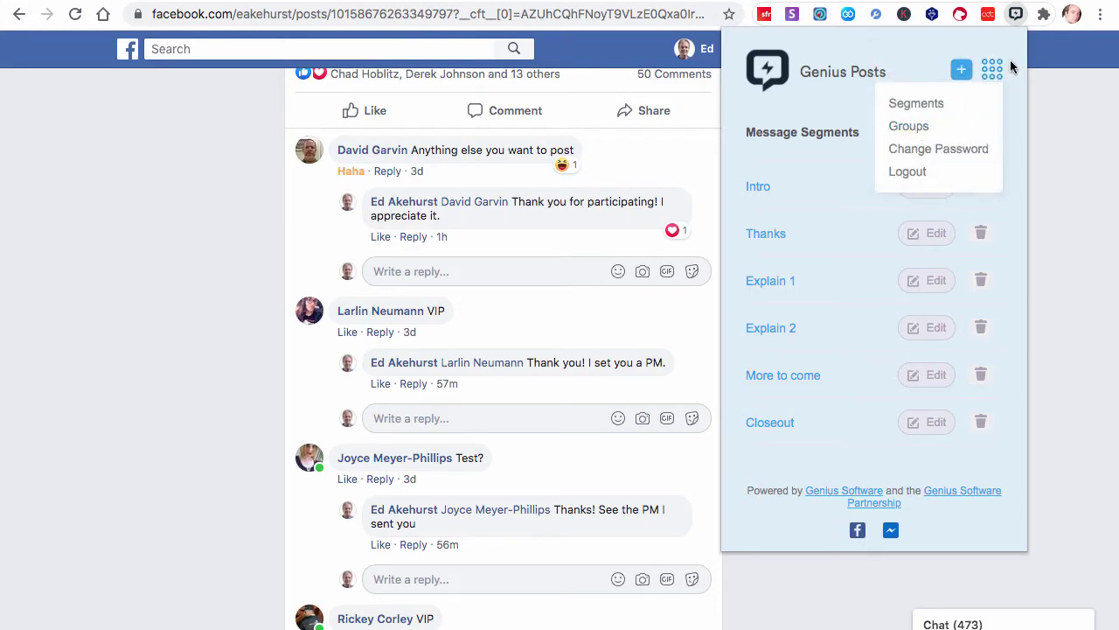
{"action": "left_click", "coordinate": [899, 131]}
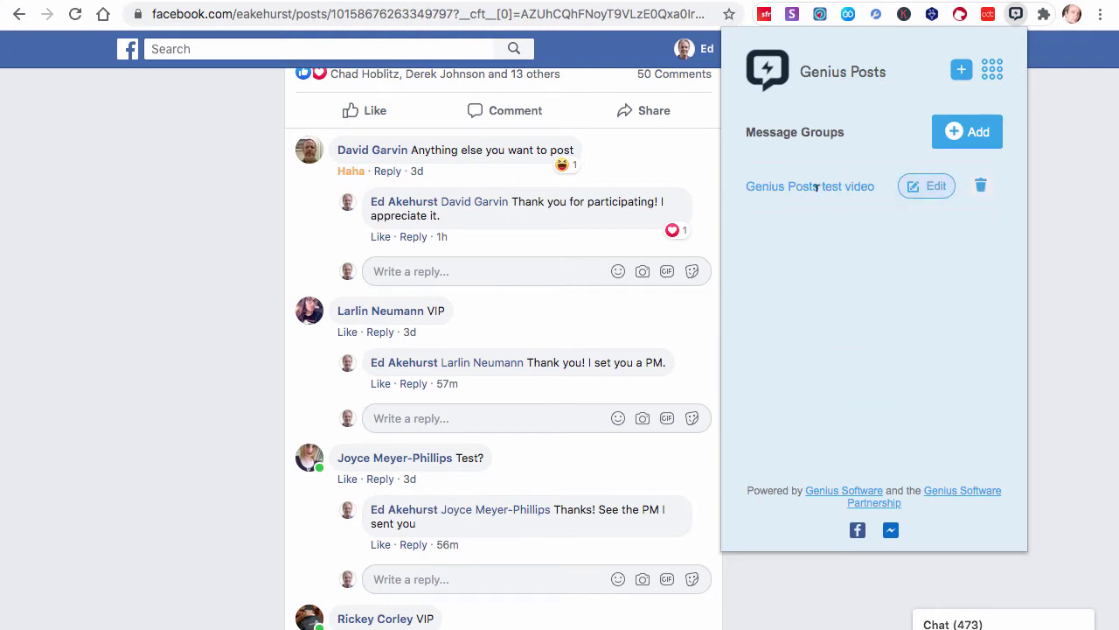
Delete the 'Genius Posts test video' group and start a new group with the same title
{"action": "left_click", "coordinate": [981, 186]}
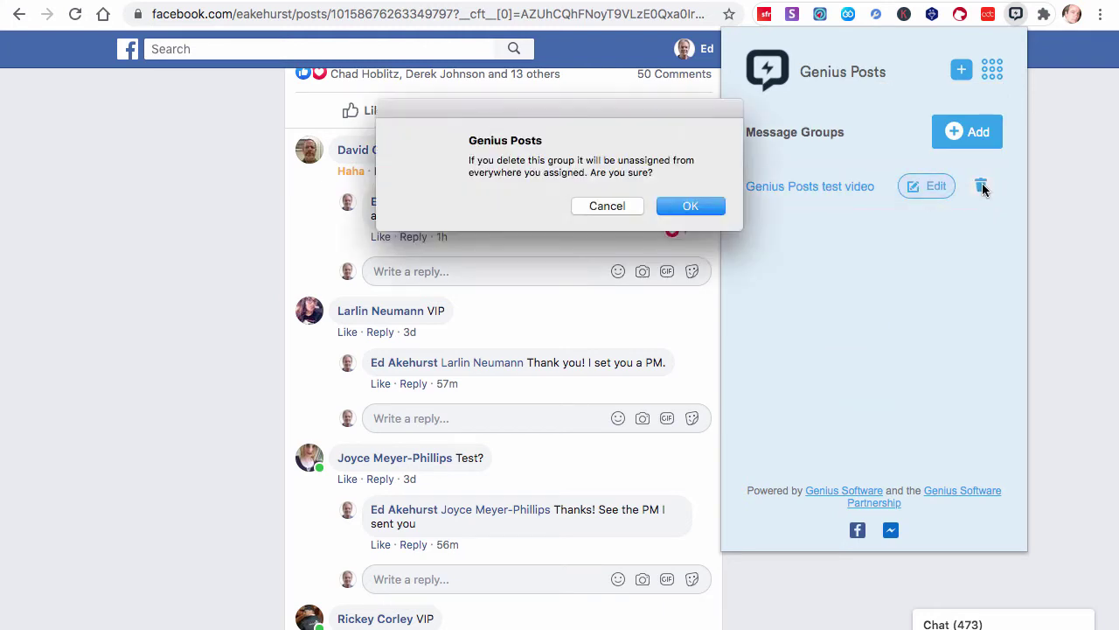
{"action": "left_click", "coordinate": [689, 205]}
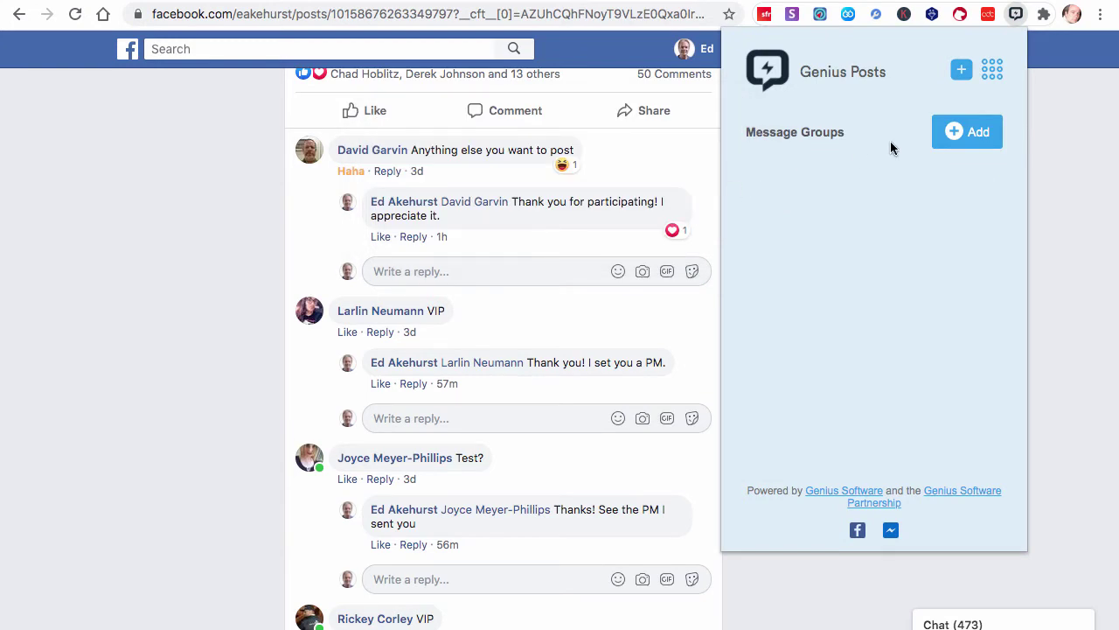
{"action": "left_click", "coordinate": [998, 134]}
{"action": "left_click", "coordinate": [846, 190]}
{"action": "type", "text": "Genius Posts test video"}
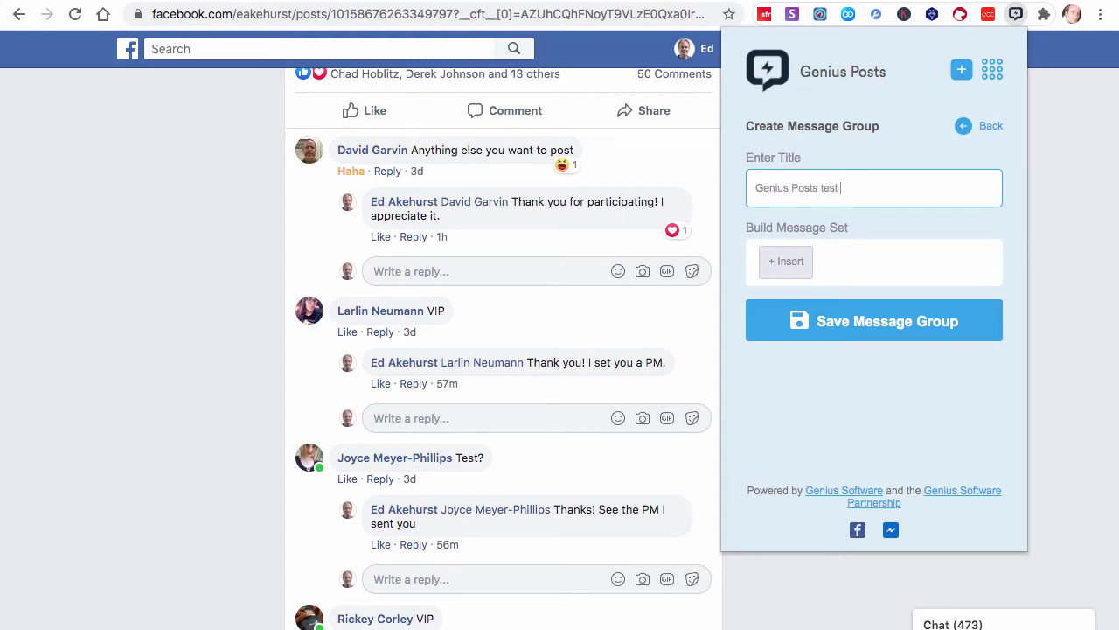
Replace the Message Segment piece with a static text 'Hi' greeting in the message set
{"action": "left_click", "coordinate": [796, 264]}
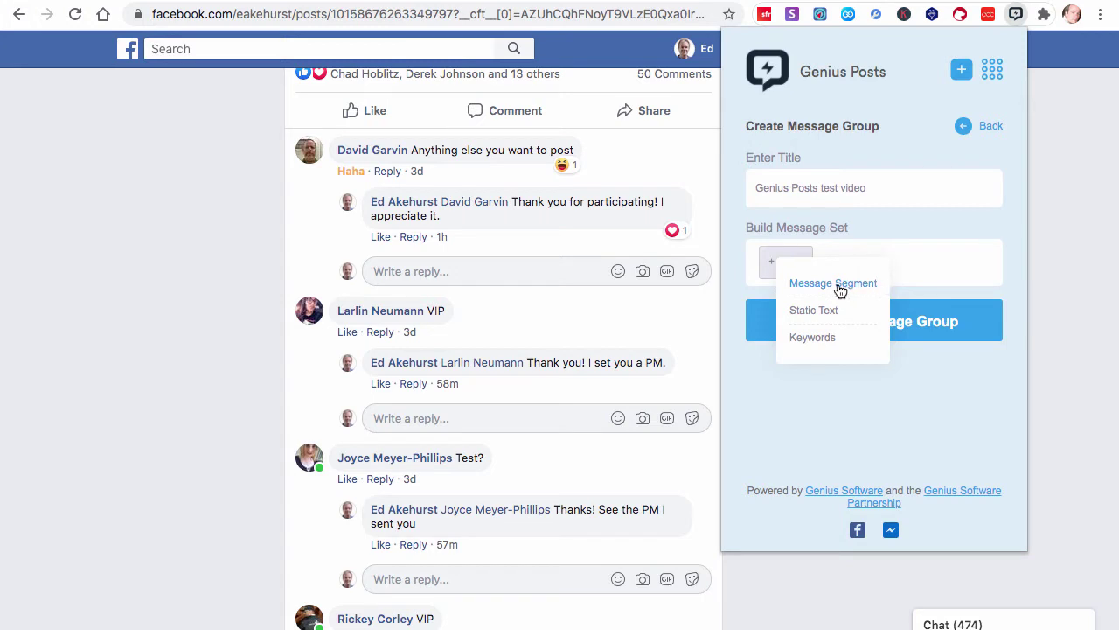
{"action": "left_click", "coordinate": [837, 289]}
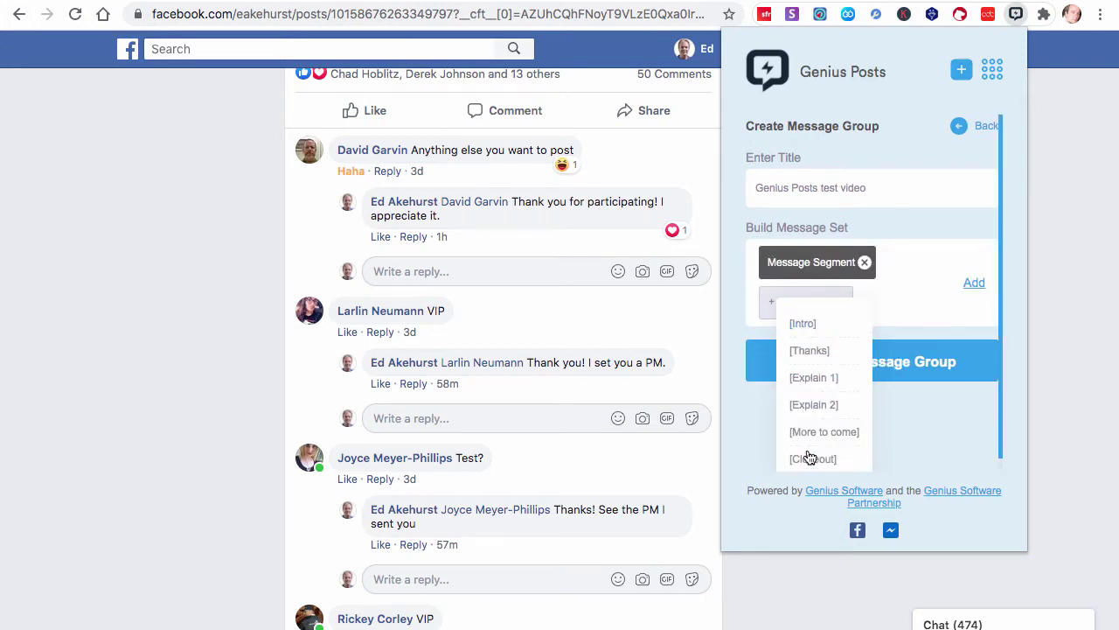
{"action": "left_click", "coordinate": [863, 264]}
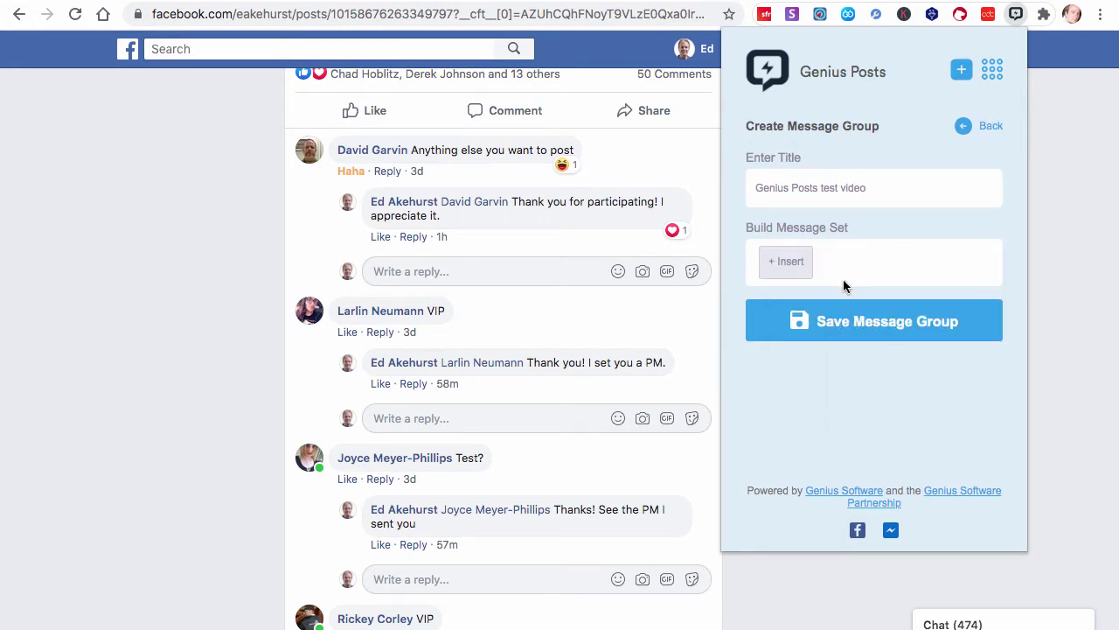
{"action": "left_click", "coordinate": [787, 267]}
{"action": "left_click", "coordinate": [806, 308]}
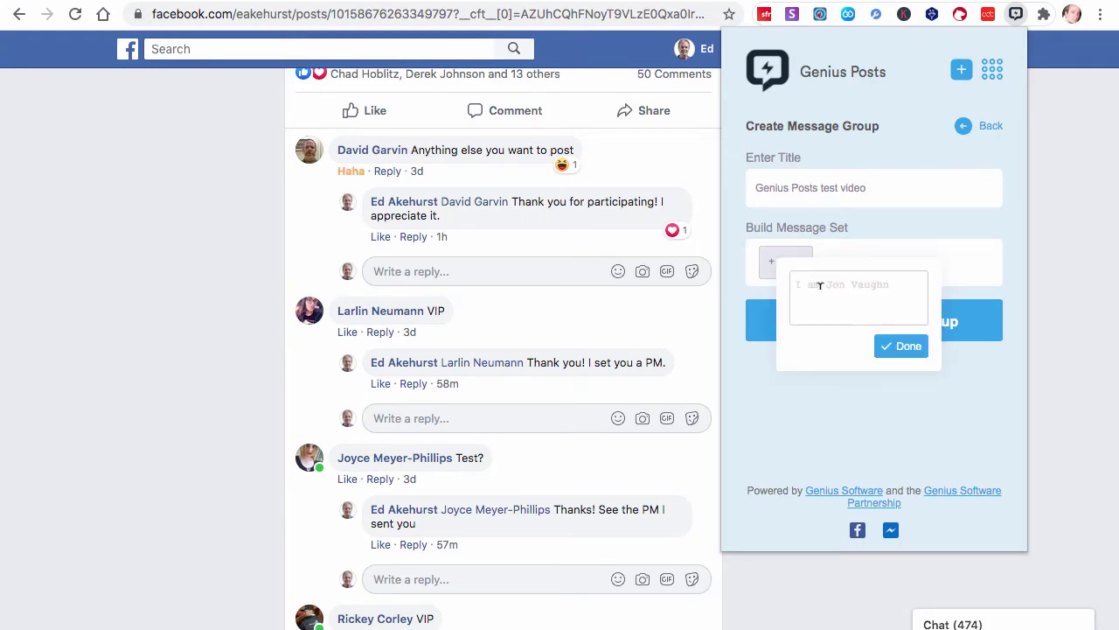
{"action": "type", "text": "Hi!"}
{"action": "left_click", "coordinate": [909, 348]}
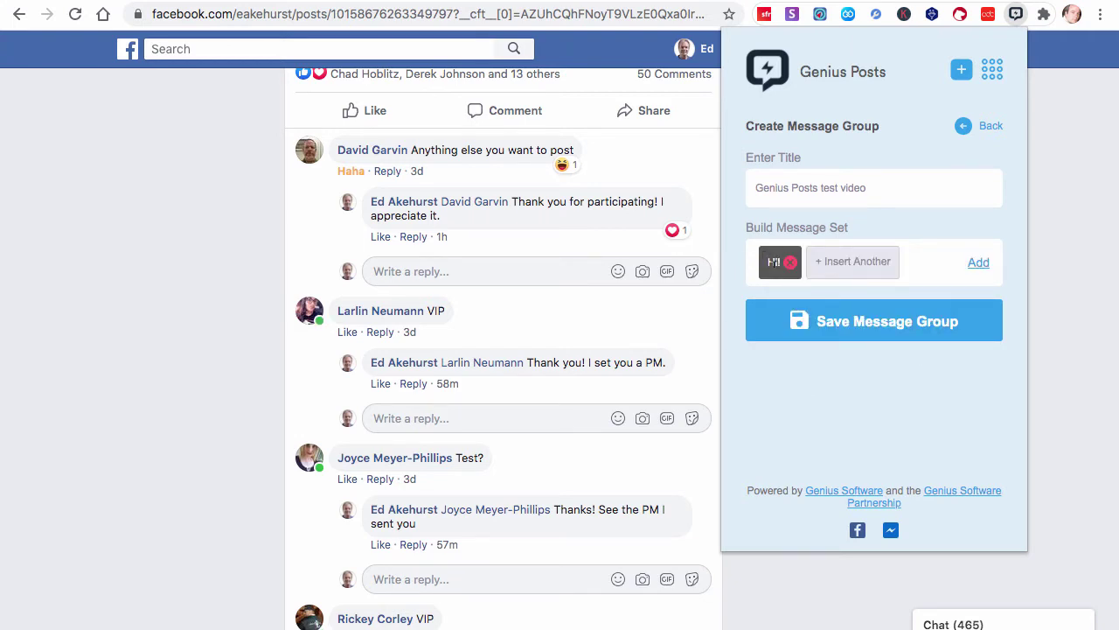
Remove the Hi greeting, try a Keywords piece, then remove it as well
{"action": "left_click", "coordinate": [790, 262]}
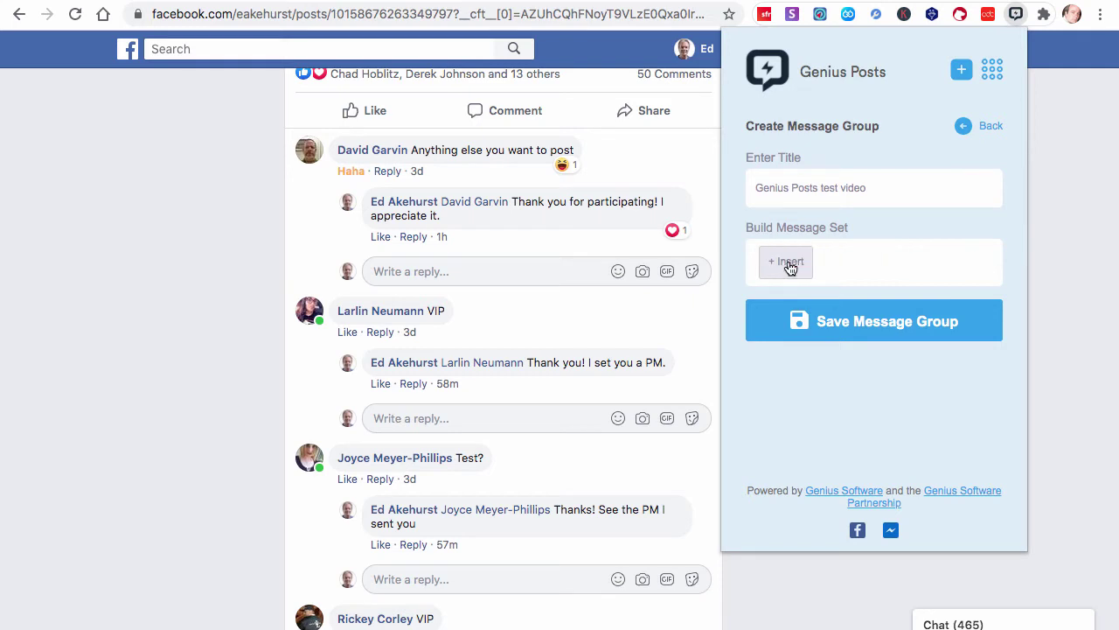
{"action": "left_click", "coordinate": [797, 267]}
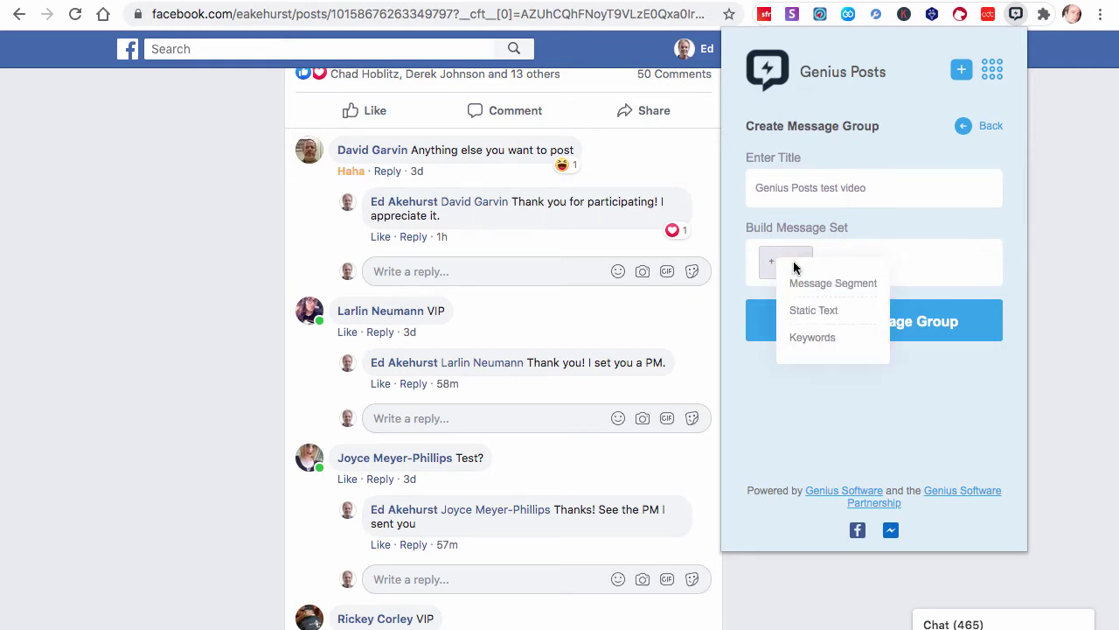
{"action": "left_click", "coordinate": [817, 338]}
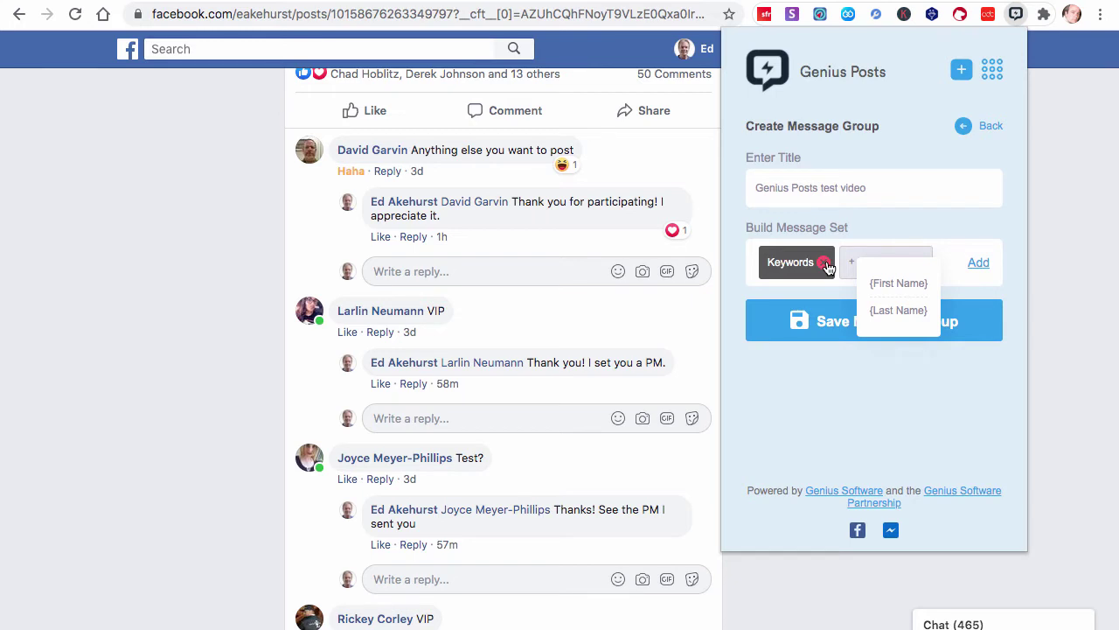
{"action": "left_click", "coordinate": [826, 263]}
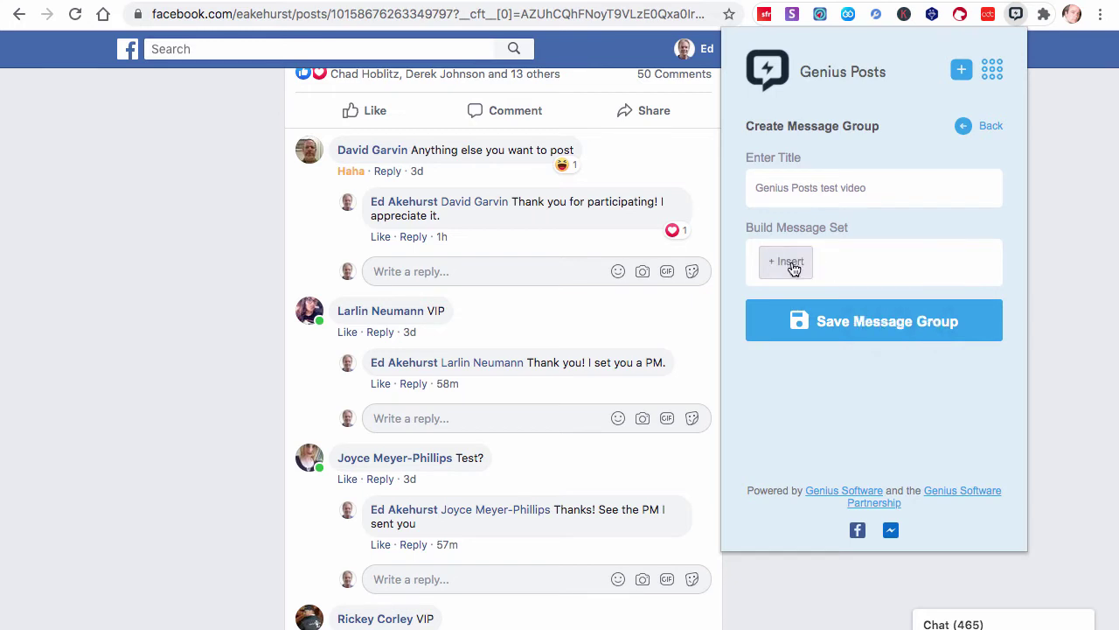
Insert message segments Intro, Thanks and Explain 1 into the message set
{"action": "left_click", "coordinate": [793, 268]}
{"action": "left_click", "coordinate": [809, 282]}
{"action": "left_click", "coordinate": [797, 327]}
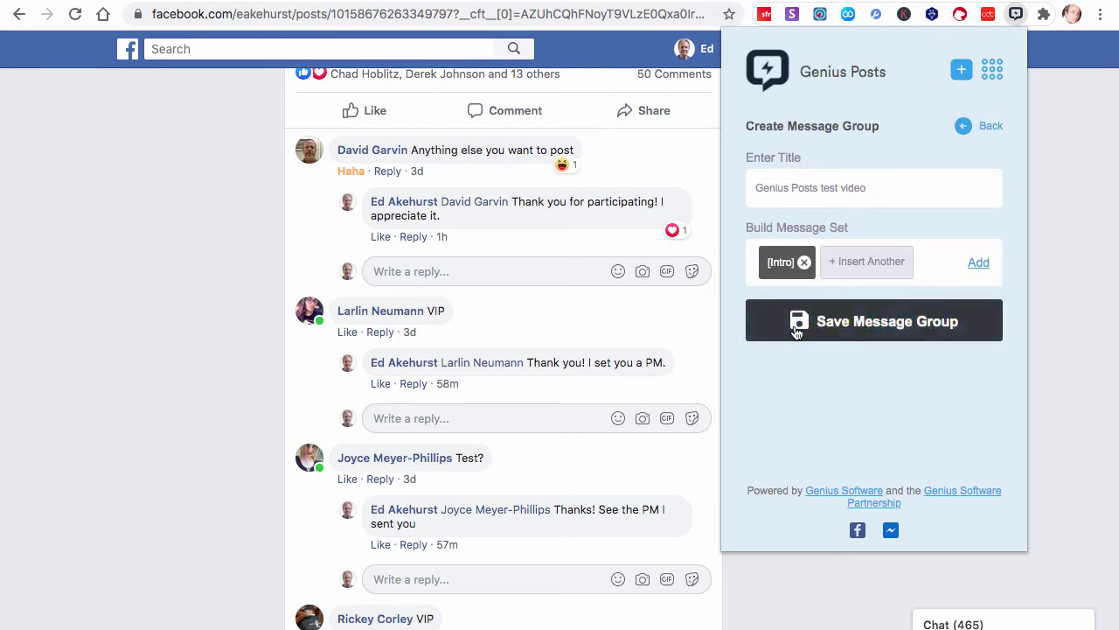
{"action": "left_click", "coordinate": [840, 264]}
{"action": "left_click", "coordinate": [853, 280]}
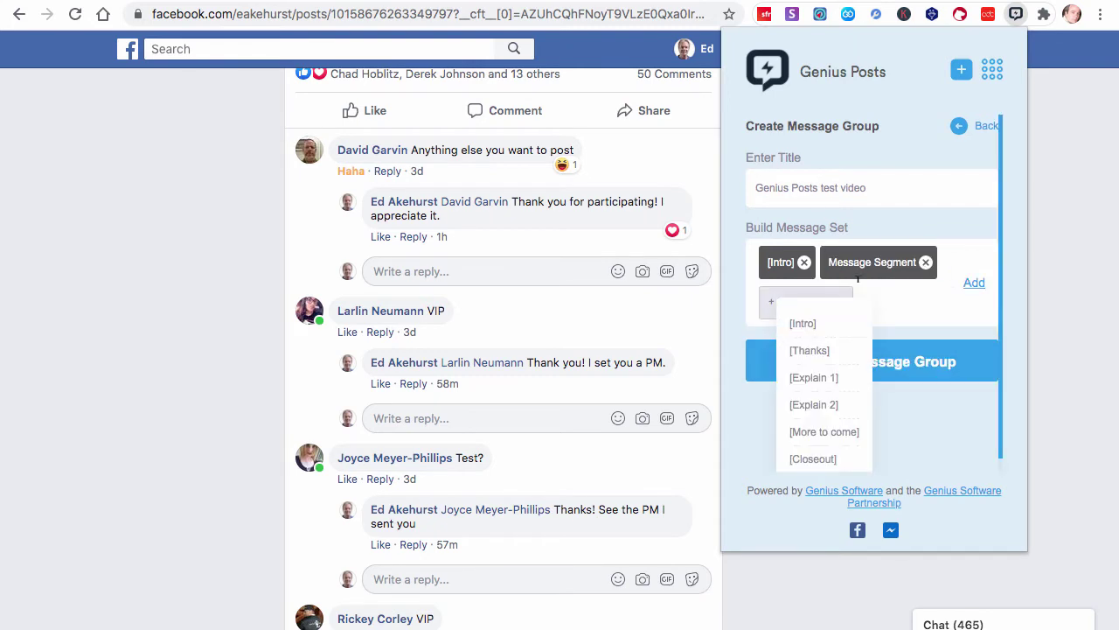
{"action": "left_click", "coordinate": [800, 352]}
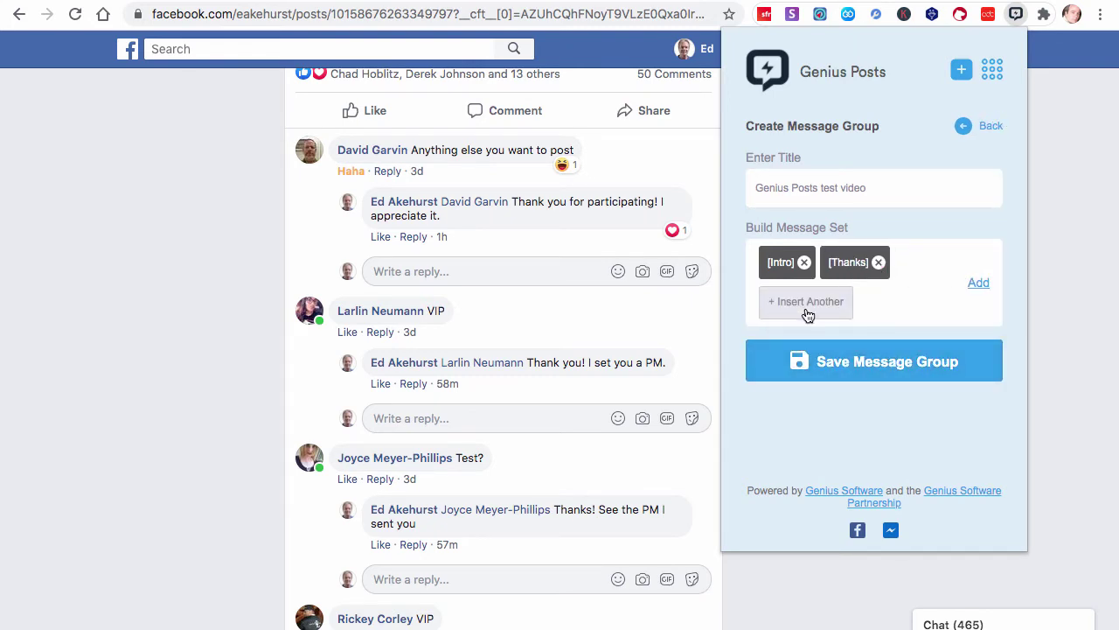
{"action": "left_click", "coordinate": [806, 308]}
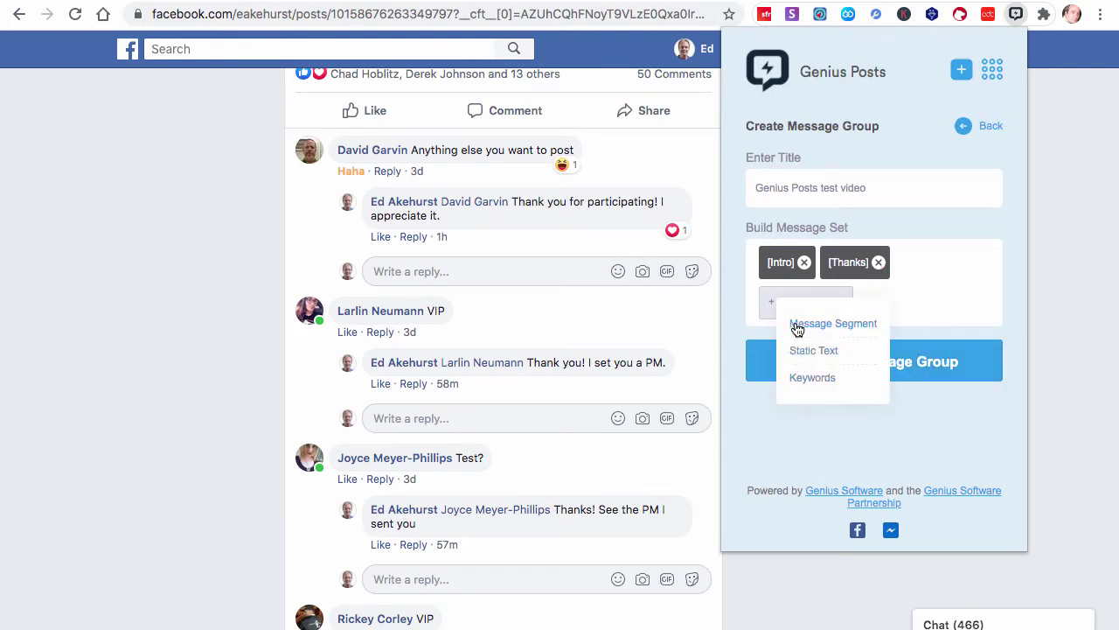
{"action": "left_click", "coordinate": [813, 324]}
{"action": "left_click", "coordinate": [804, 420]}
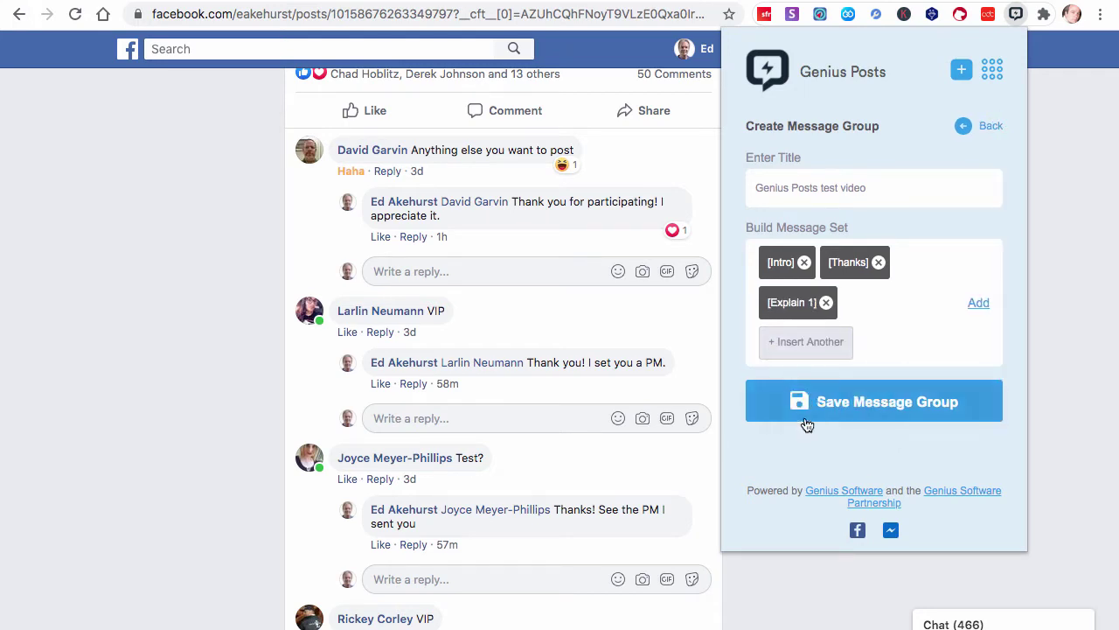
Append segments Explain 2, More to come and Closeout, then add the set and save the group
{"action": "left_click", "coordinate": [823, 349]}
{"action": "left_click", "coordinate": [802, 362]}
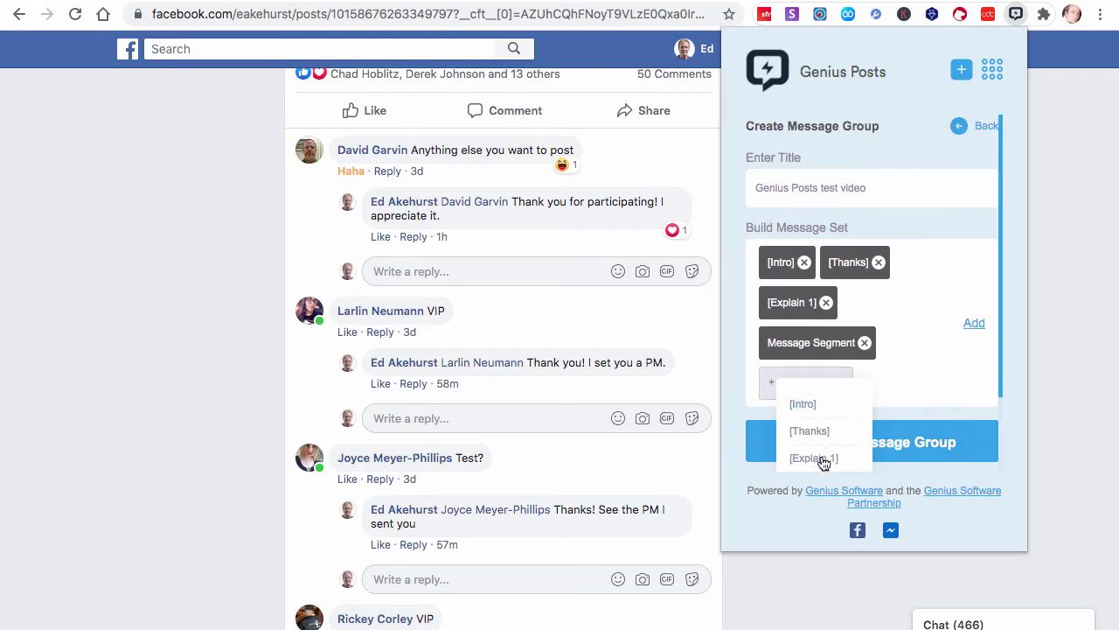
{"action": "scroll", "coordinate": [823, 463], "scroll_direction": "down", "scroll_amount": 2}
{"action": "left_click", "coordinate": [824, 426]}
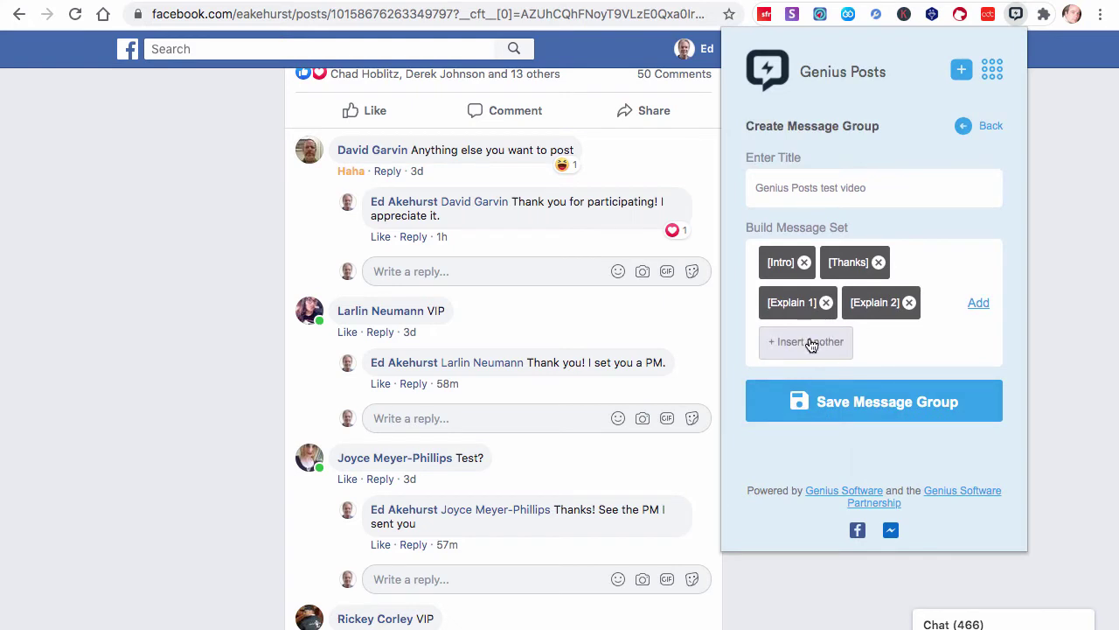
{"action": "left_click", "coordinate": [812, 346]}
{"action": "left_click", "coordinate": [807, 374]}
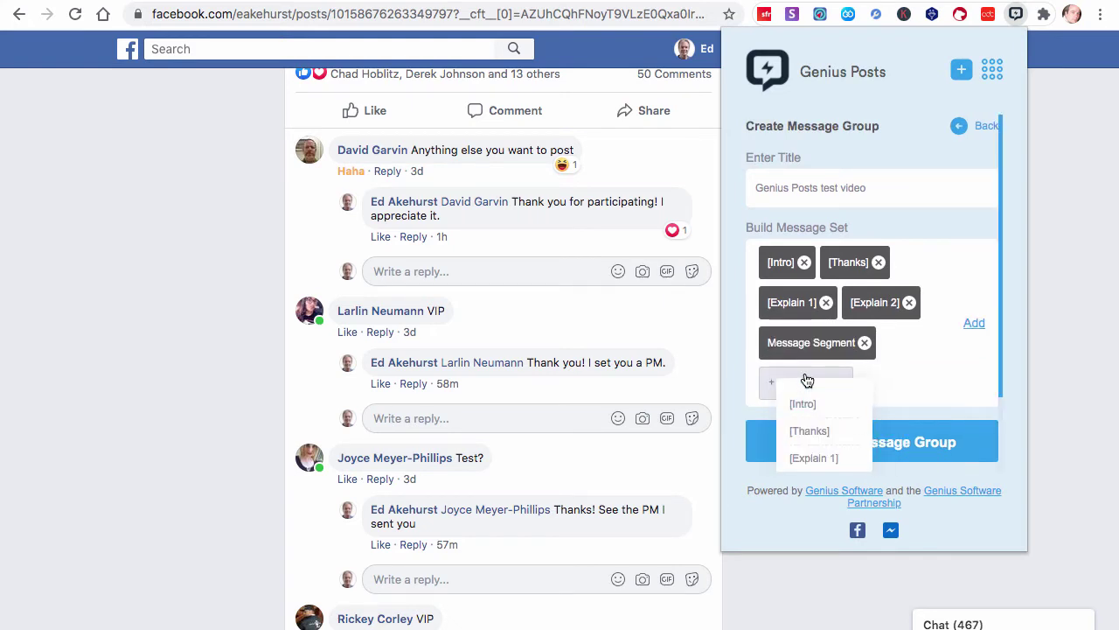
{"action": "scroll", "coordinate": [807, 470], "scroll_direction": "down", "scroll_amount": 1}
{"action": "left_click", "coordinate": [803, 418]}
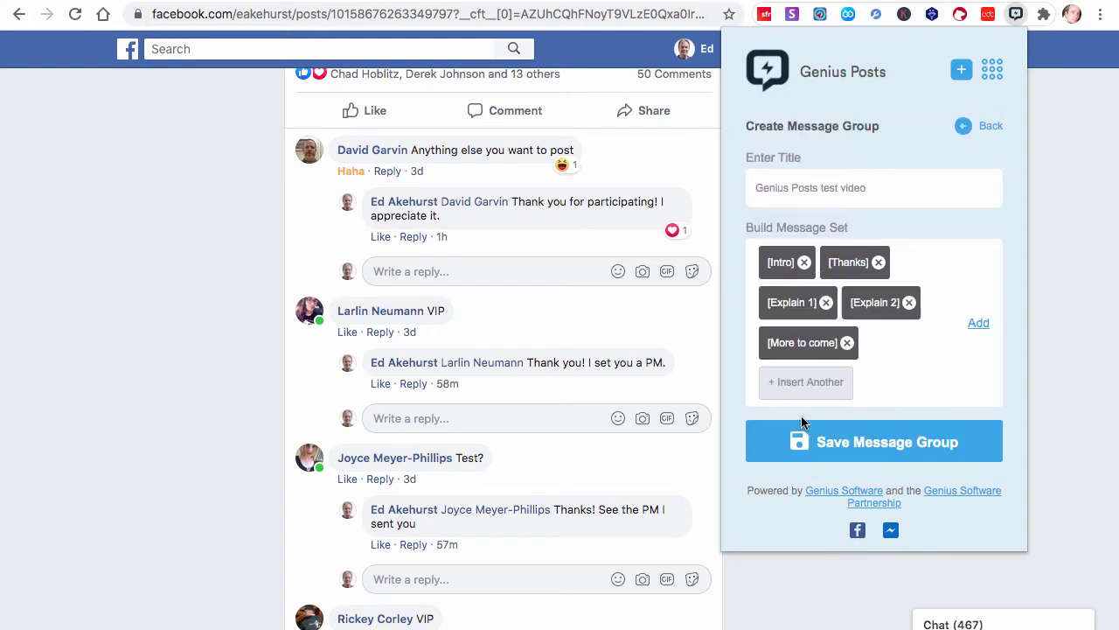
{"action": "left_click", "coordinate": [805, 382]}
{"action": "scroll", "coordinate": [803, 416], "scroll_direction": "down", "scroll_amount": 1}
{"action": "left_click", "coordinate": [806, 391]}
{"action": "scroll", "coordinate": [812, 411], "scroll_direction": "down", "scroll_amount": 1}
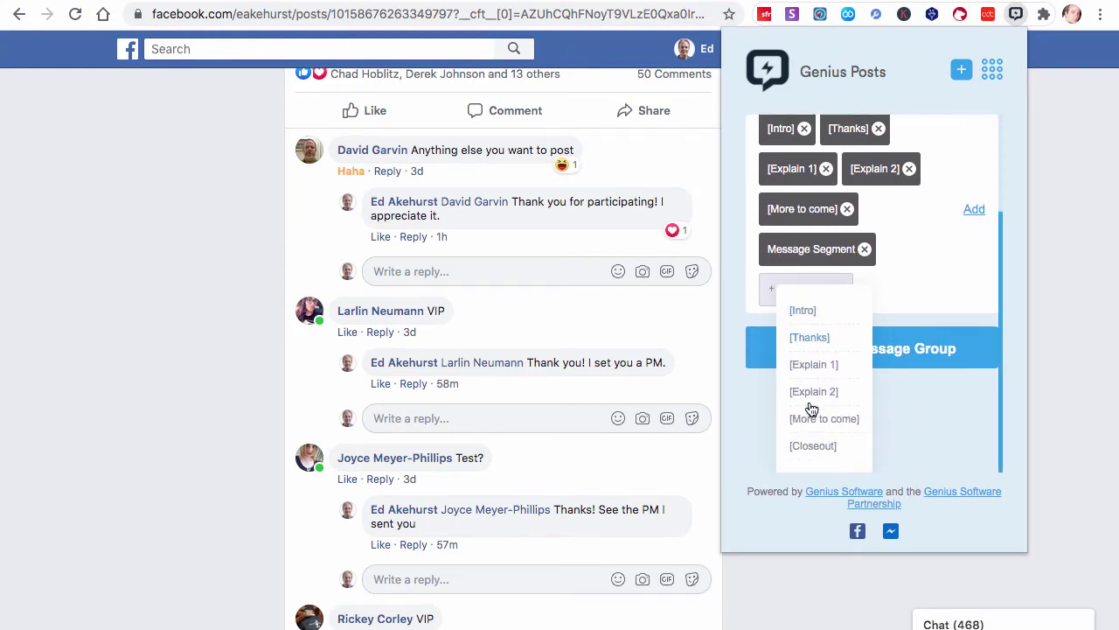
{"action": "left_click", "coordinate": [810, 447]}
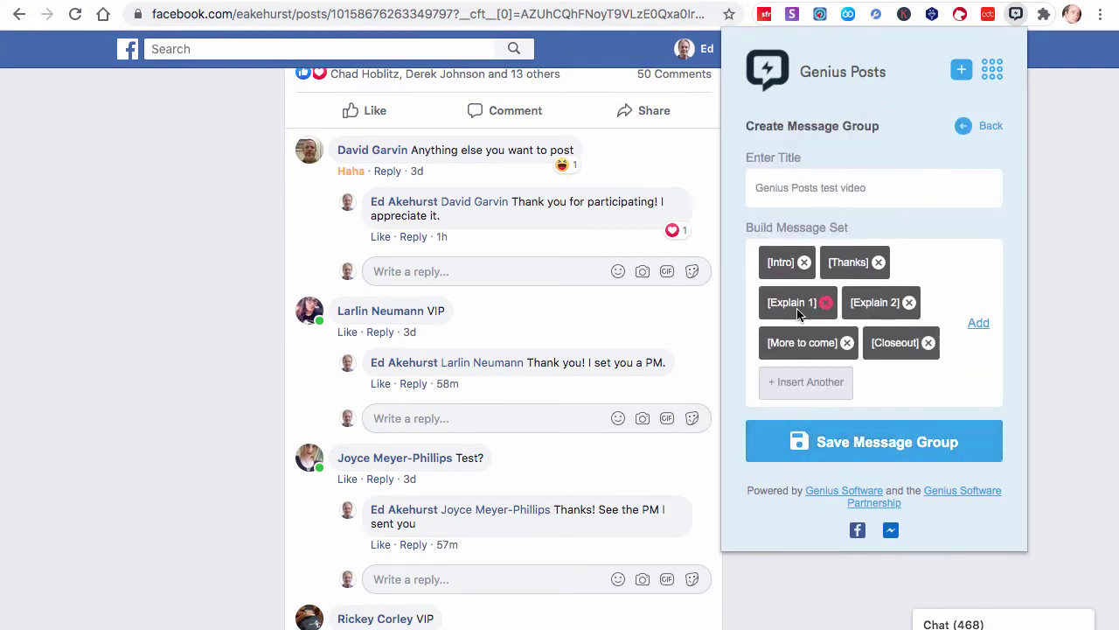
{"action": "left_click", "coordinate": [979, 325]}
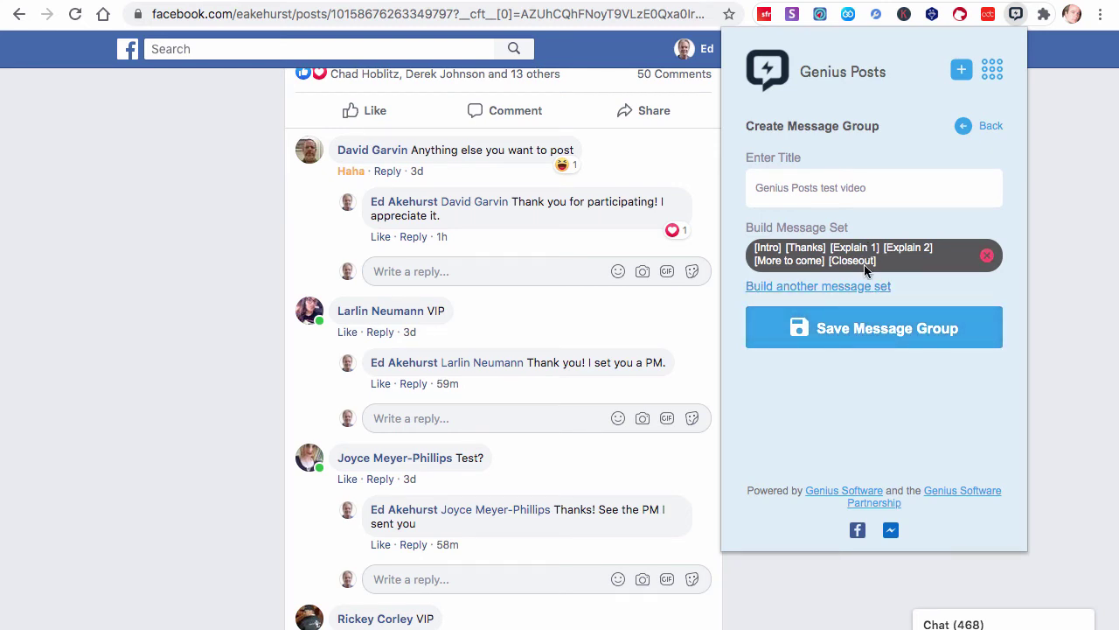
{"action": "left_click", "coordinate": [878, 331]}
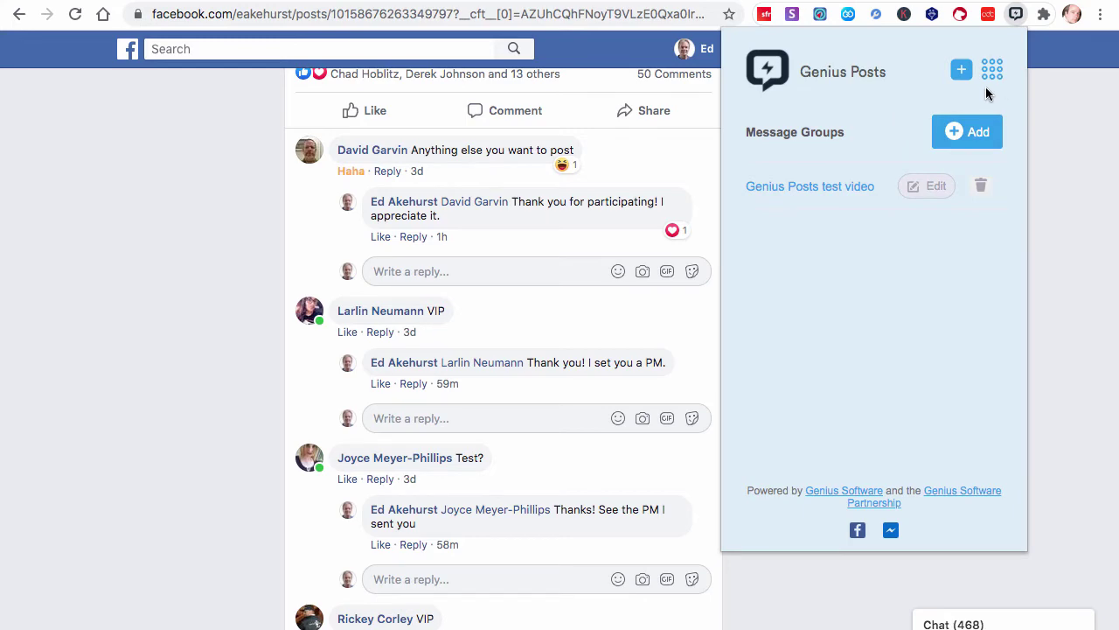
Close the Genius Posts panel and choose 'Use Genius Posts' from the test post's menu
{"action": "left_click", "coordinate": [1032, 83]}
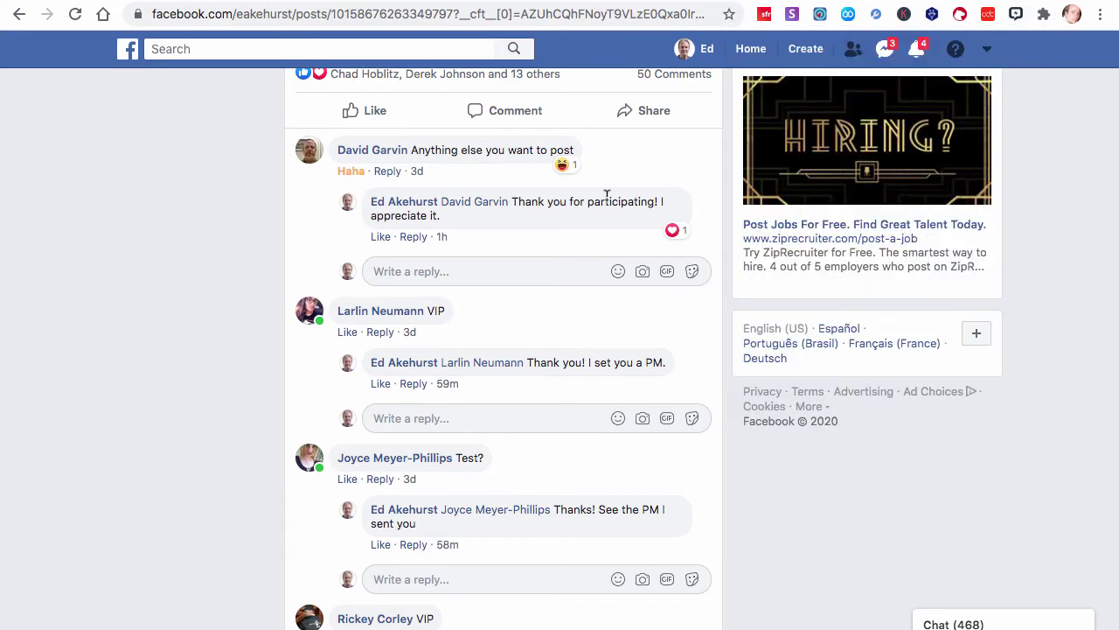
{"action": "scroll", "coordinate": [606, 203], "scroll_direction": "up", "scroll_amount": 5}
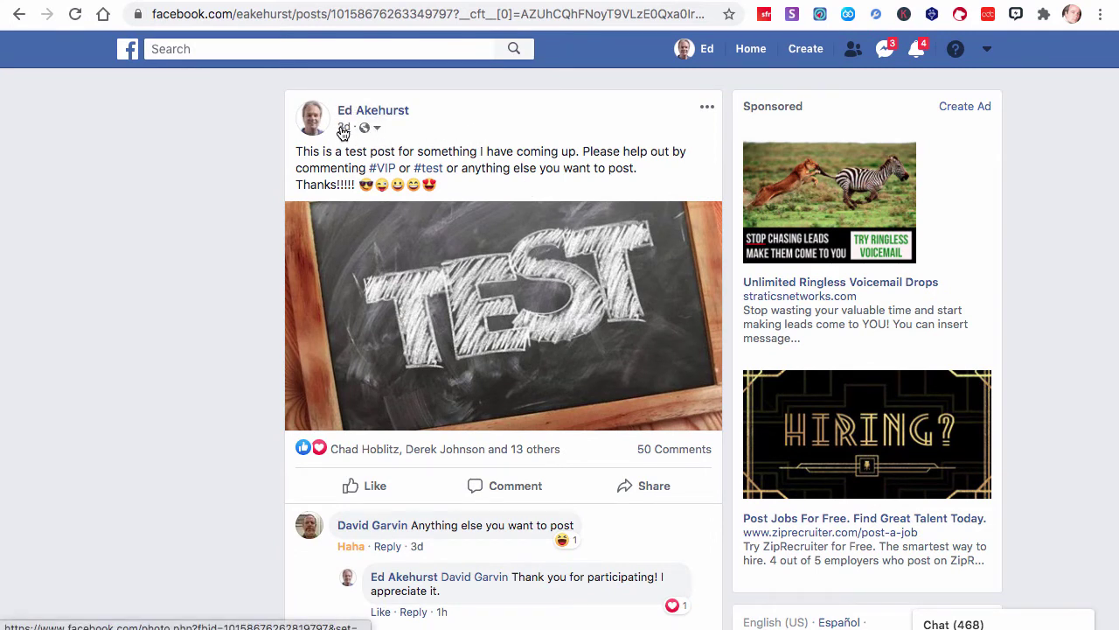
{"action": "mouse_move", "coordinate": [342, 128]}
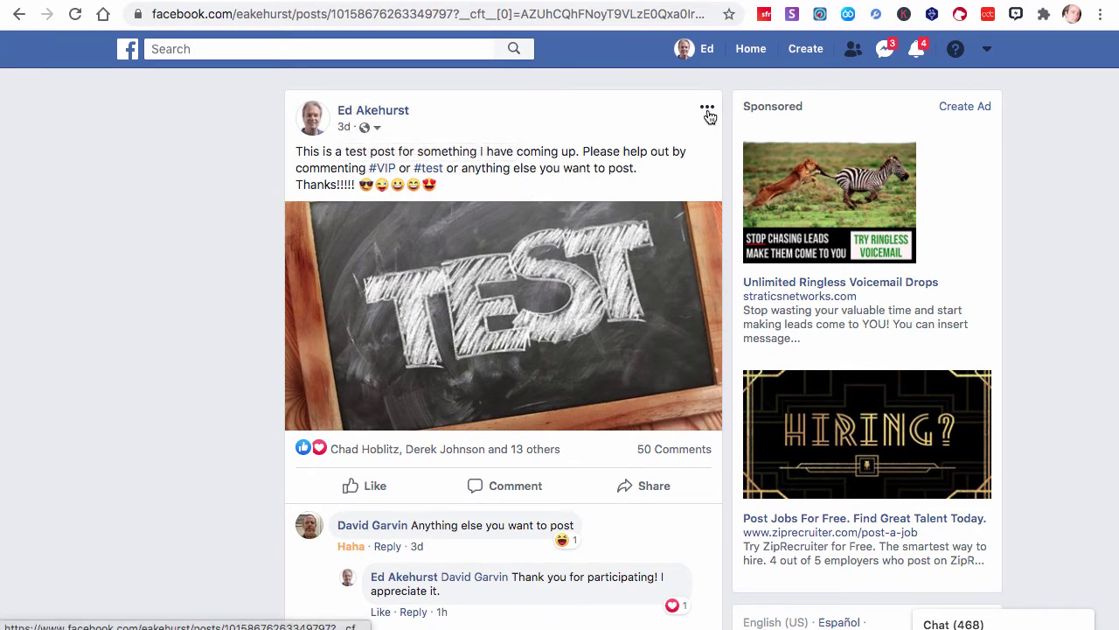
{"action": "left_click", "coordinate": [707, 112]}
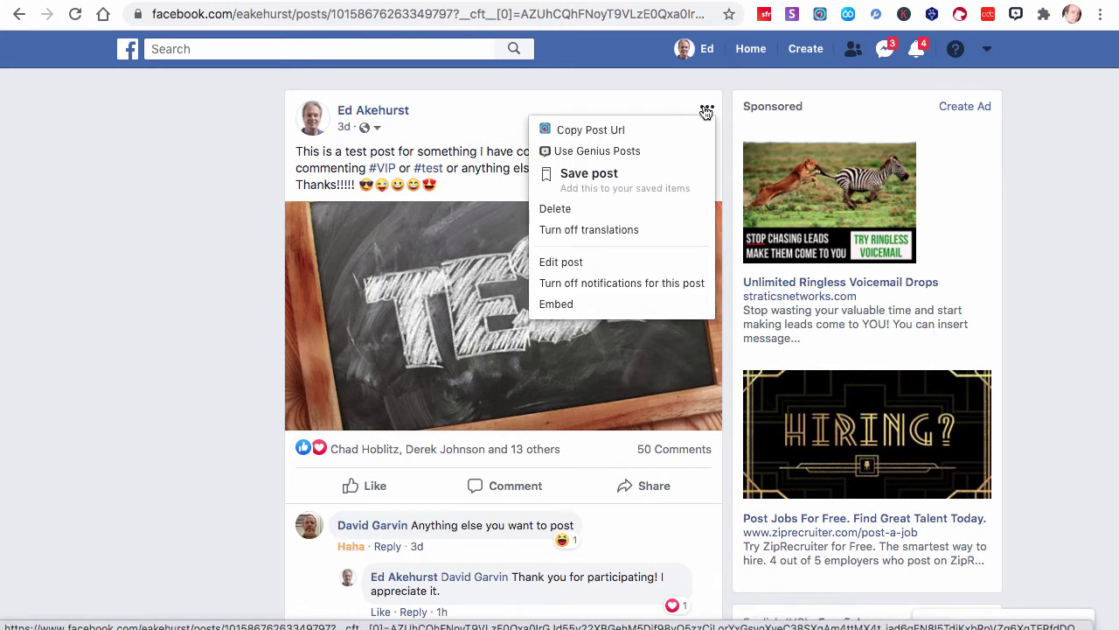
{"action": "left_click", "coordinate": [642, 152]}
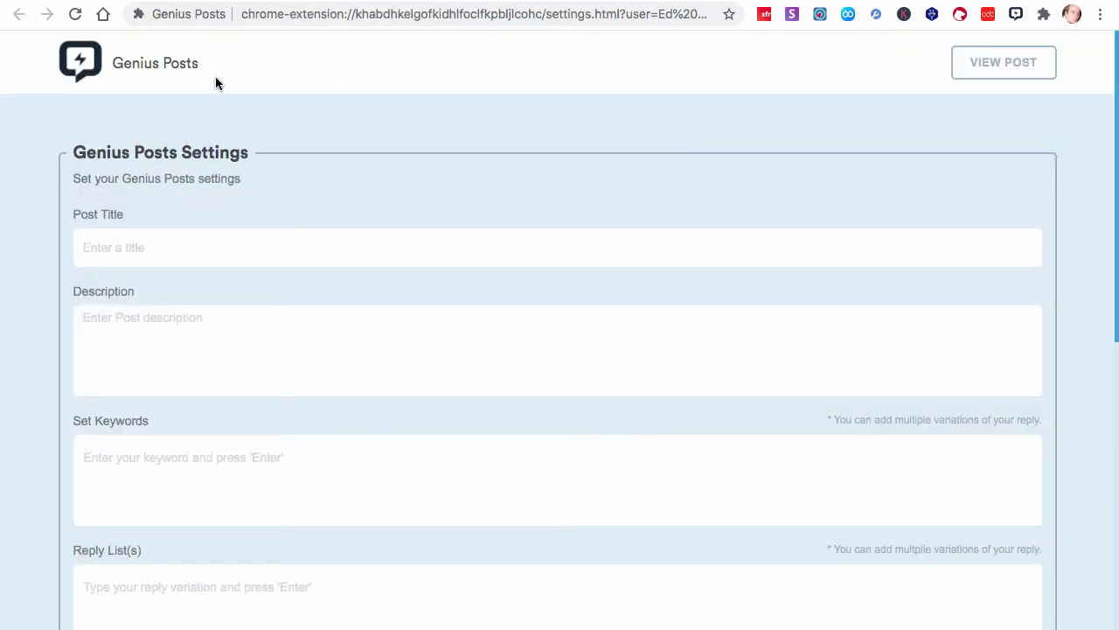
Start the post title ('Geni…') and write a description about testing Genius Posts for the video
{"action": "left_click", "coordinate": [188, 238]}
{"action": "type", "text": "Genius Posts test"}
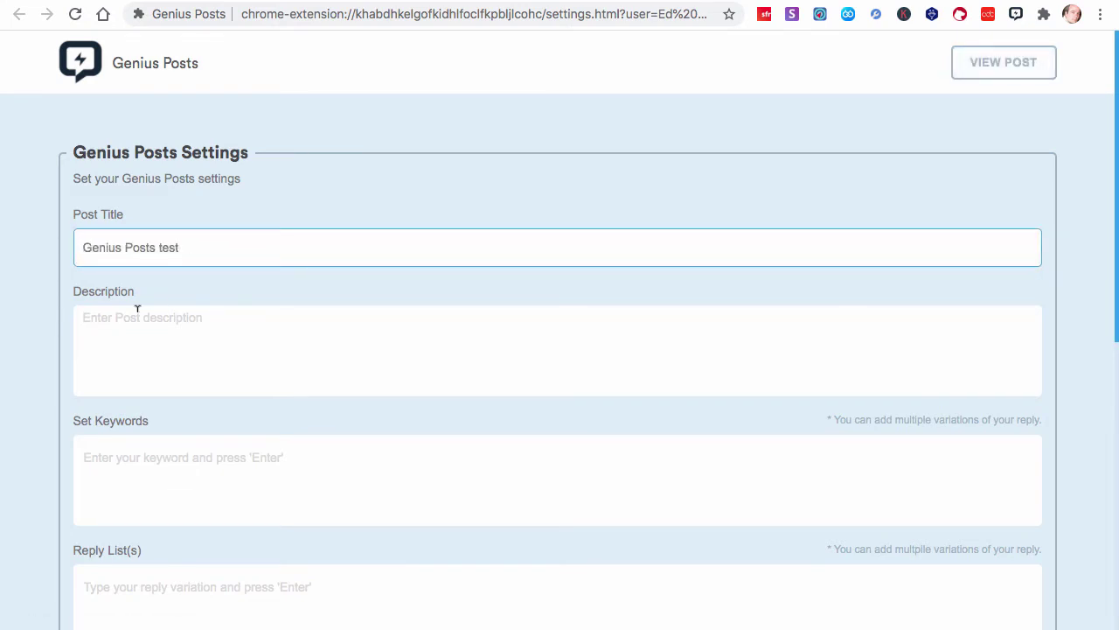
{"action": "left_click", "coordinate": [111, 350]}
{"action": "type", "text": "The post I created"}
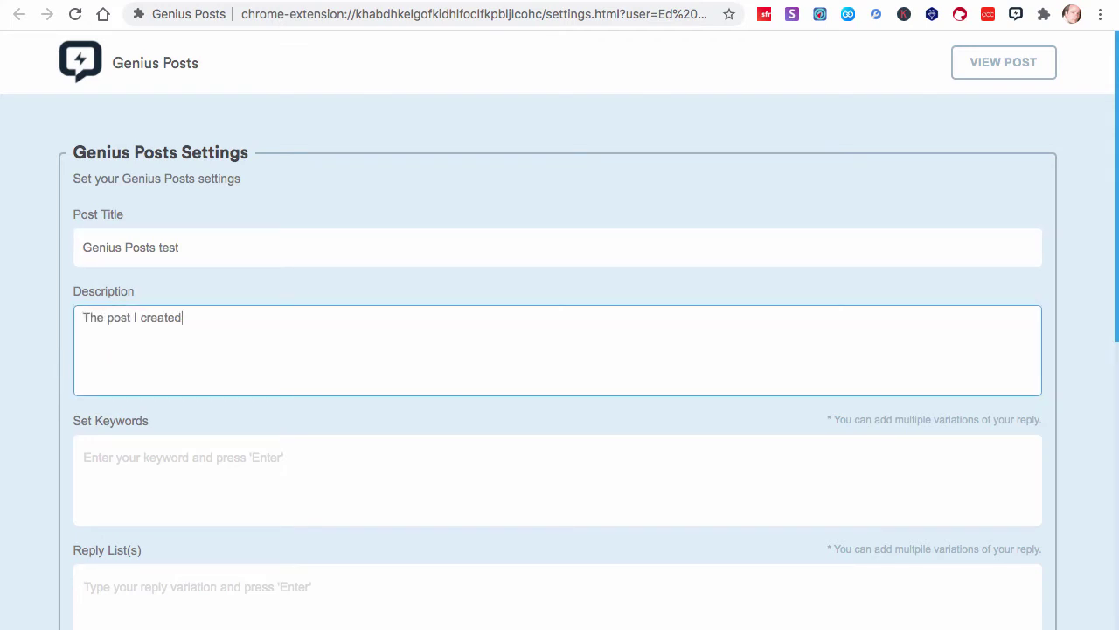
{"action": "type", "text": " to test Genius"}
{"action": "type", "text": "Posts"}
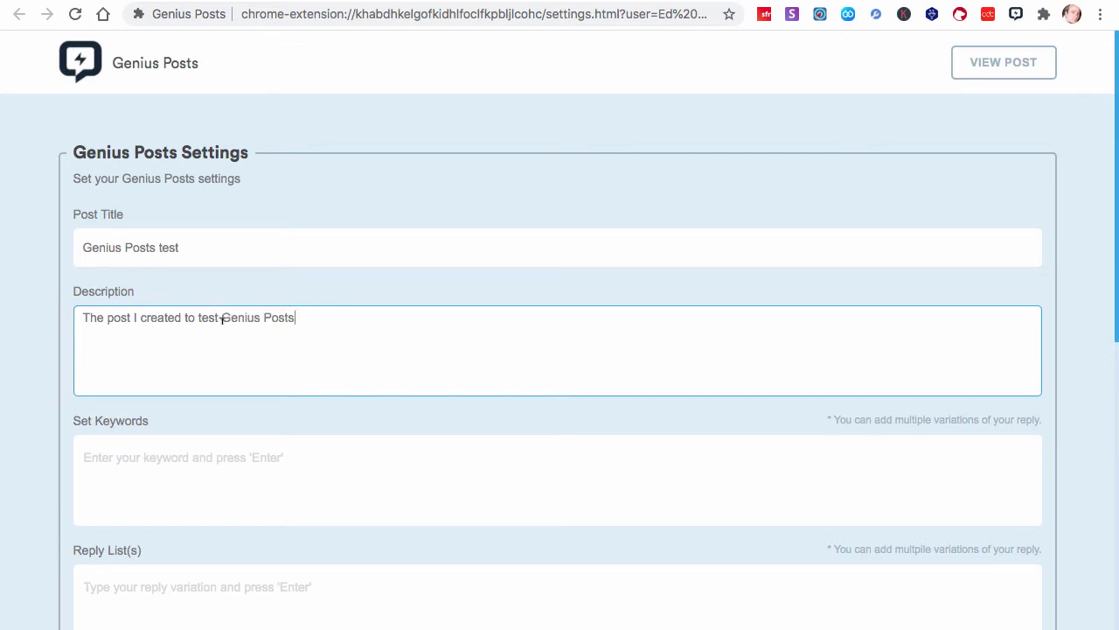
{"action": "type", "text": " for the video."}
{"action": "scroll", "coordinate": [247, 352], "scroll_direction": "down", "scroll_amount": 3}
Add #VIP, #test, test and VIP as the post's trigger keyword tags
{"action": "left_click", "coordinate": [220, 320]}
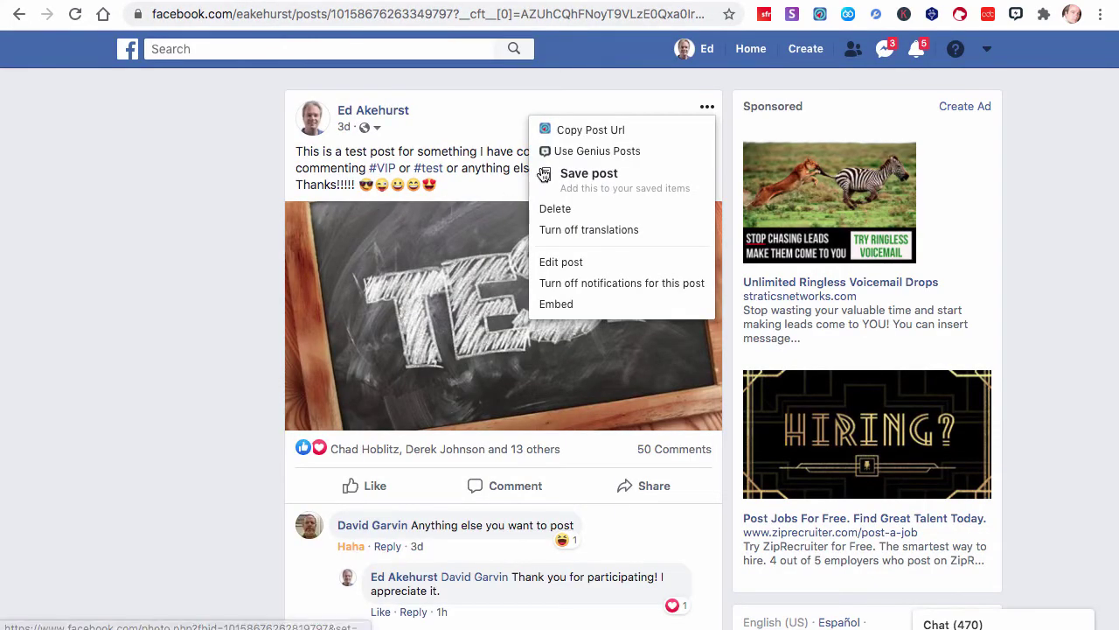
{"action": "left_click", "coordinate": [268, 237]}
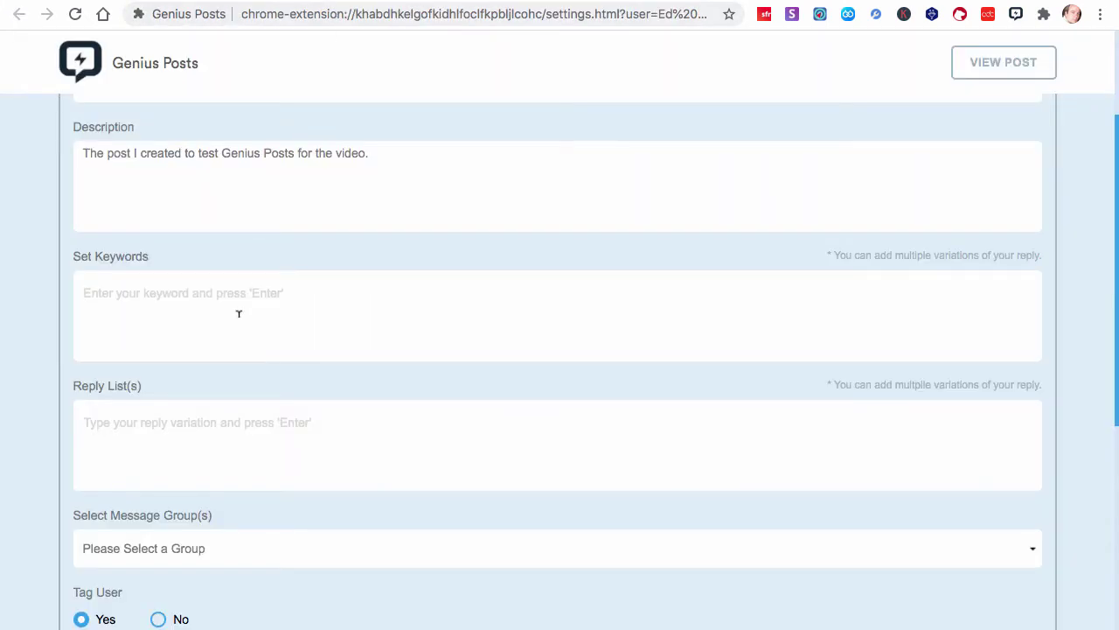
{"action": "left_click", "coordinate": [232, 306]}
{"action": "type", "text": "#VIP"}
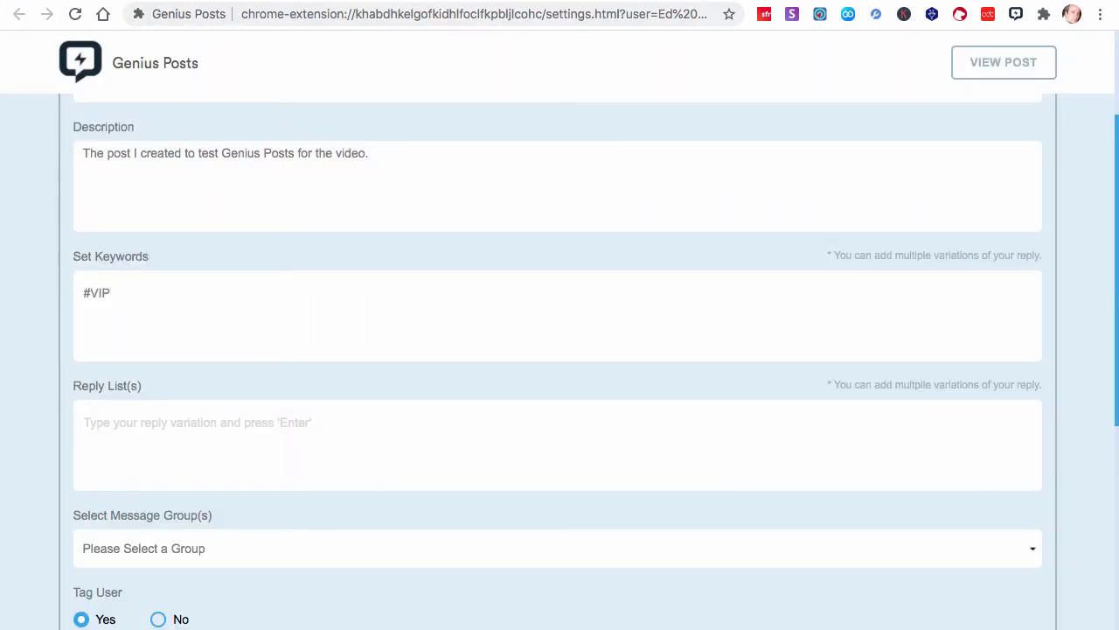
{"action": "key", "text": "Return"}
{"action": "type", "text": "#"}
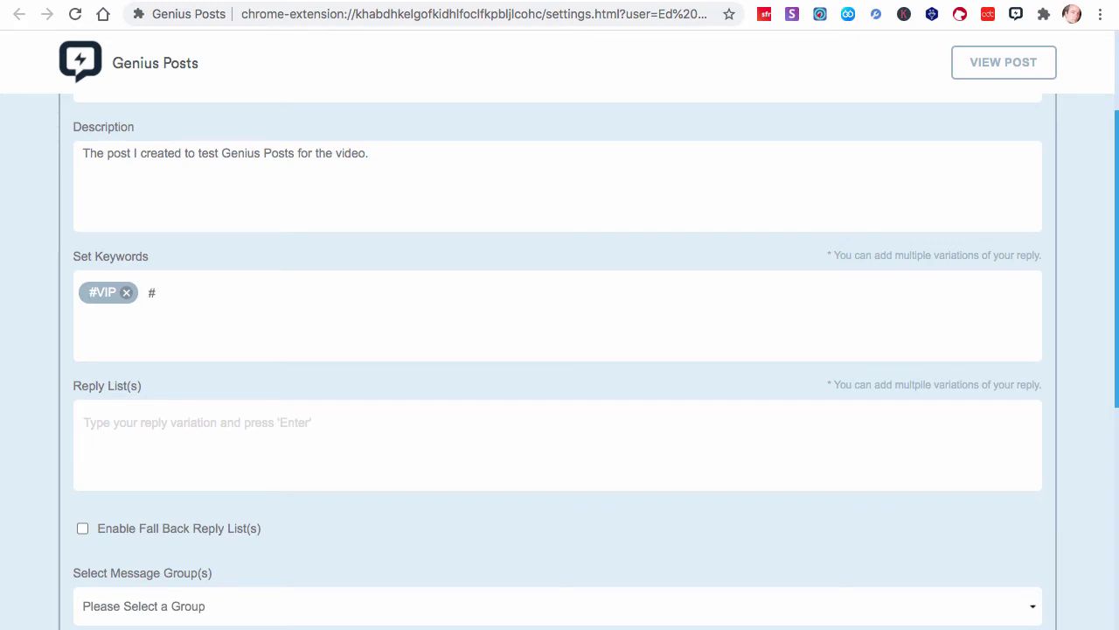
{"action": "type", "text": "test"}
{"action": "key", "text": "Return"}
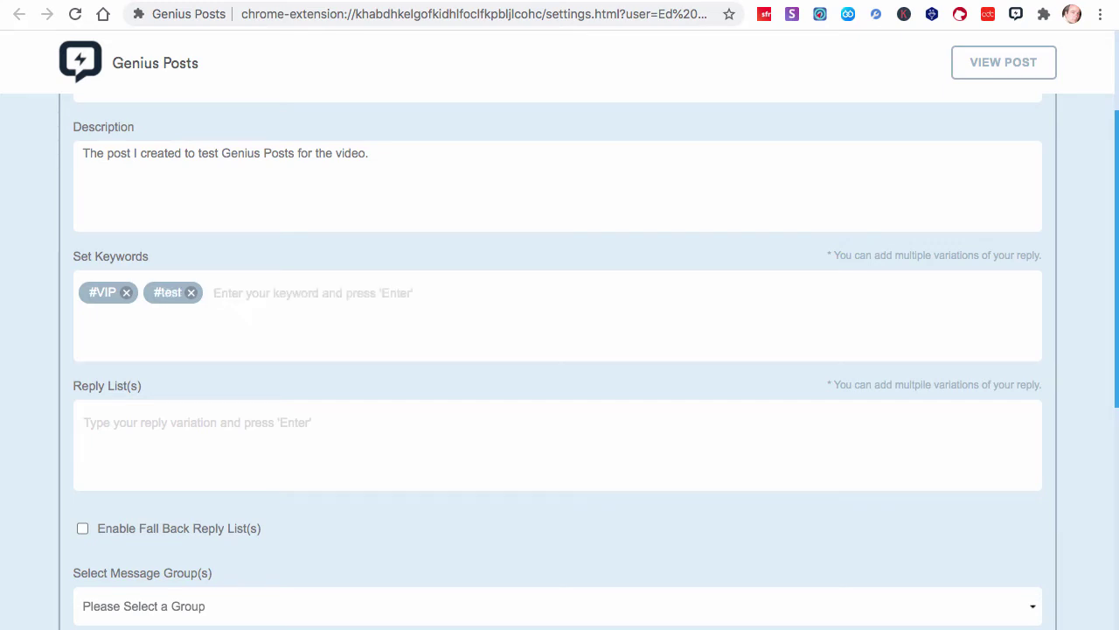
{"action": "type", "text": "test"}
{"action": "key", "text": "Return"}
{"action": "type", "text": "VIP"}
{"action": "key", "text": "Return"}
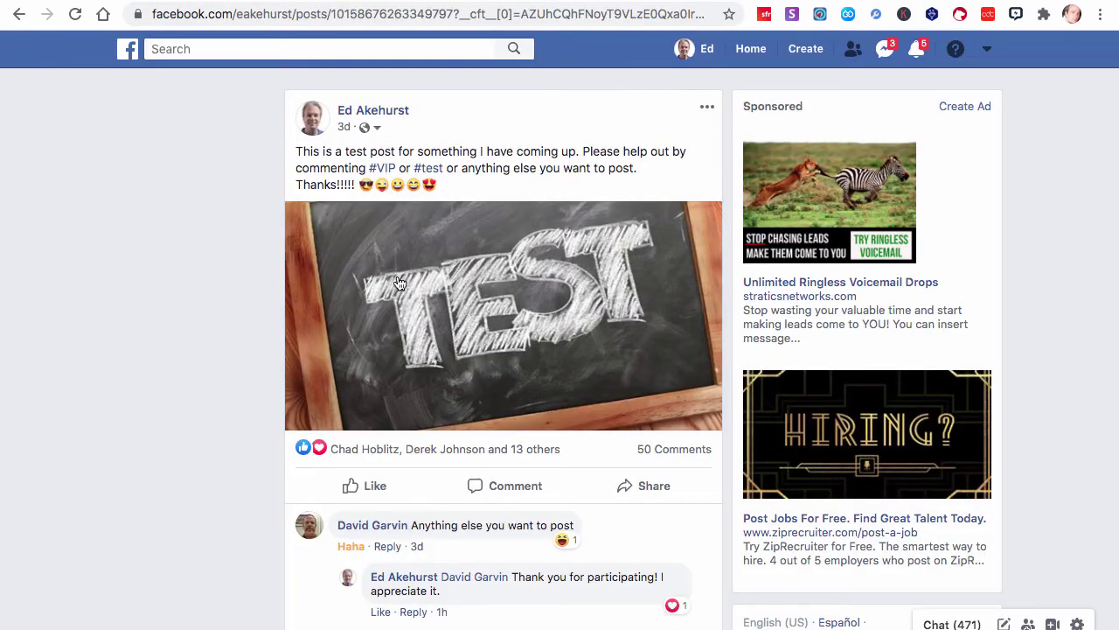
Select the reply 'Thank you! I set you a PM.' in the comments and focus the reply field
{"action": "scroll", "coordinate": [499, 380], "scroll_direction": "down", "scroll_amount": 3}
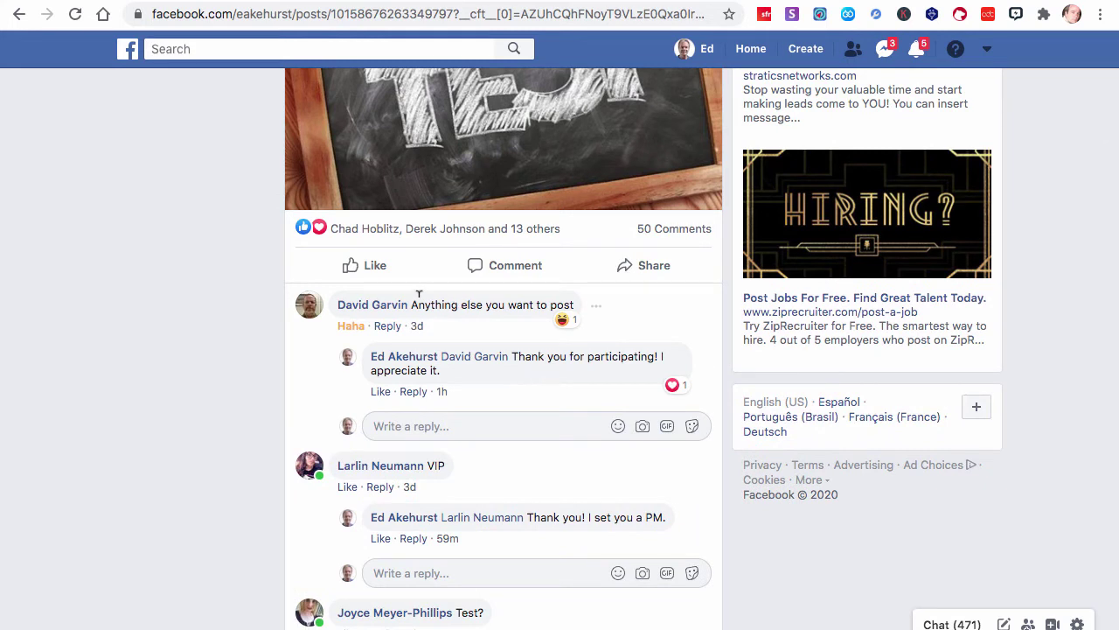
{"action": "left_click_drag", "start_coordinate": [417, 304], "coordinate": [591, 315]}
{"action": "scroll", "coordinate": [529, 407], "scroll_direction": "down", "scroll_amount": 1}
{"action": "left_click_drag", "start_coordinate": [444, 353], "coordinate": [427, 357]}
{"action": "left_click_drag", "start_coordinate": [526, 409], "coordinate": [690, 415]}
{"action": "key", "text": "ctrl+c"}
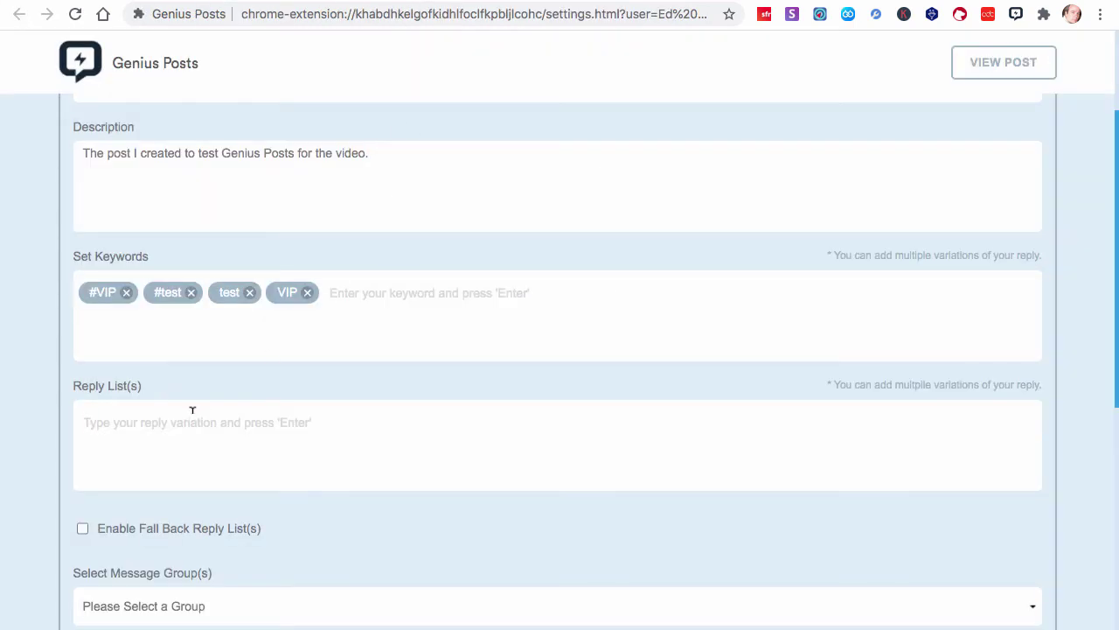
{"action": "left_click", "coordinate": [174, 420]}
Paste 'Thank you! I set you a PM.' and 'Thanks! See the PM I sent you' as reply tags
{"action": "key", "text": "ctrl+v"}
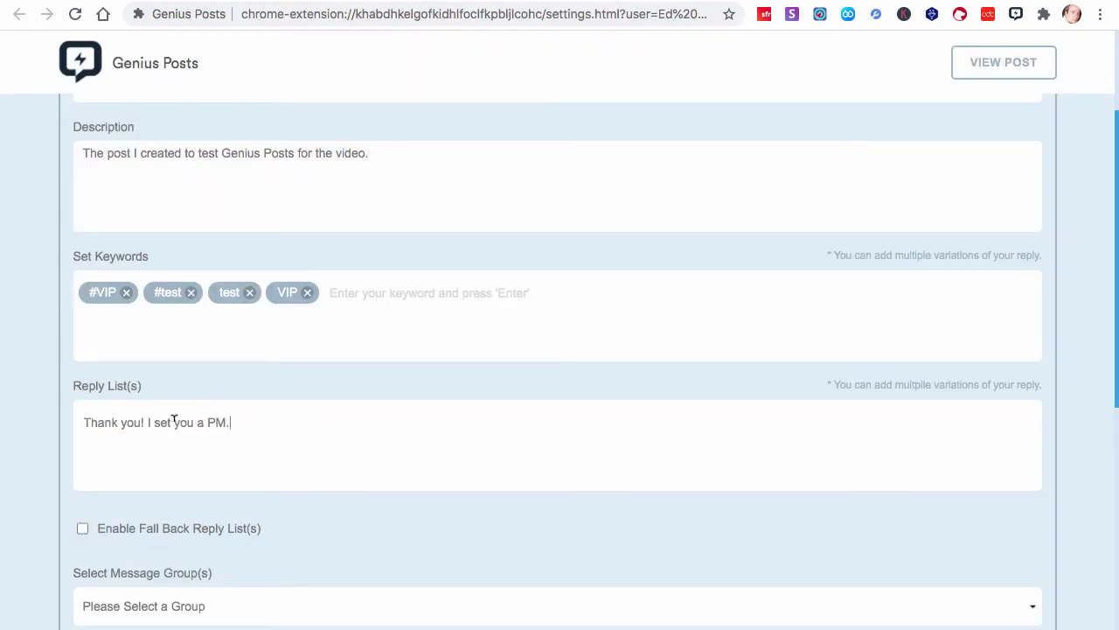
{"action": "key", "text": "Return"}
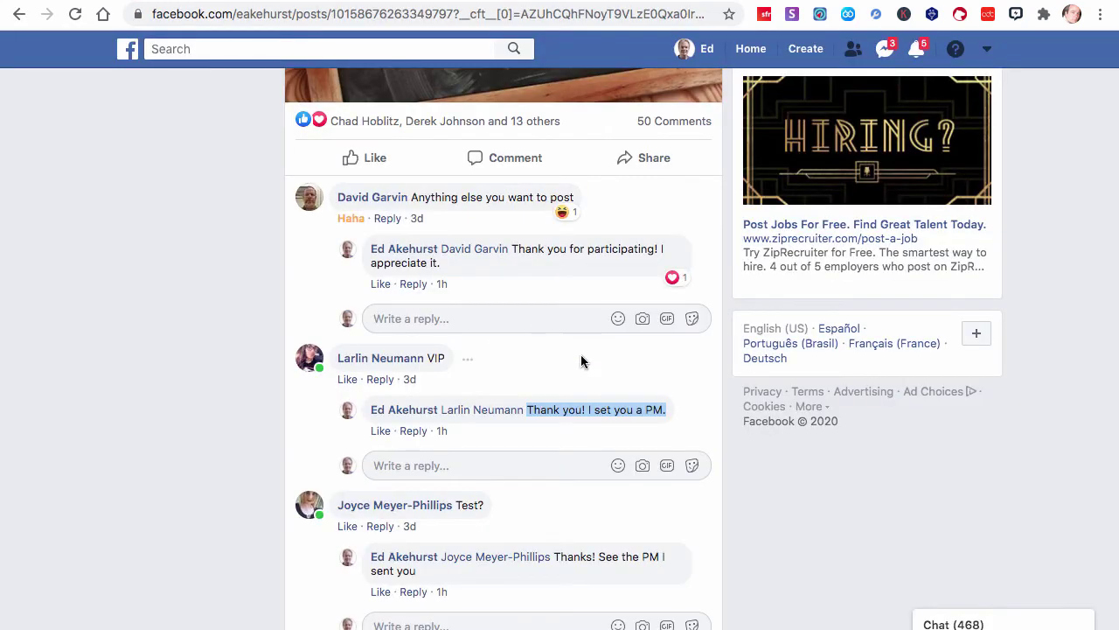
{"action": "scroll", "coordinate": [477, 490], "scroll_direction": "down", "scroll_amount": 1}
{"action": "scroll", "coordinate": [472, 507], "scroll_direction": "down", "scroll_amount": 2}
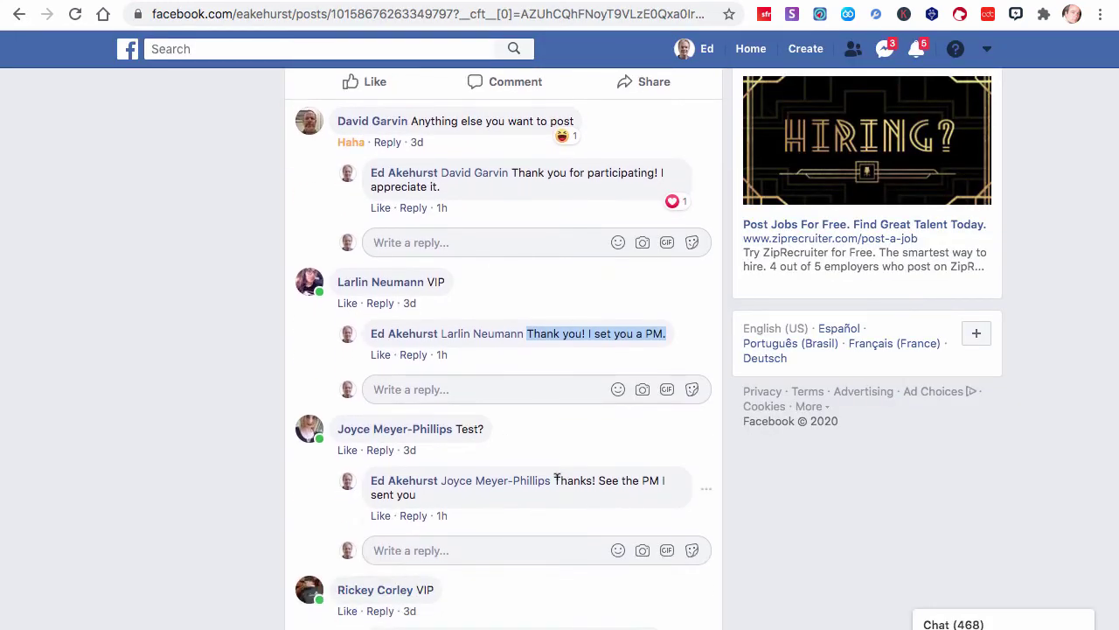
{"action": "left_click_drag", "start_coordinate": [553, 480], "coordinate": [561, 498]}
{"action": "key", "text": "super+c"}
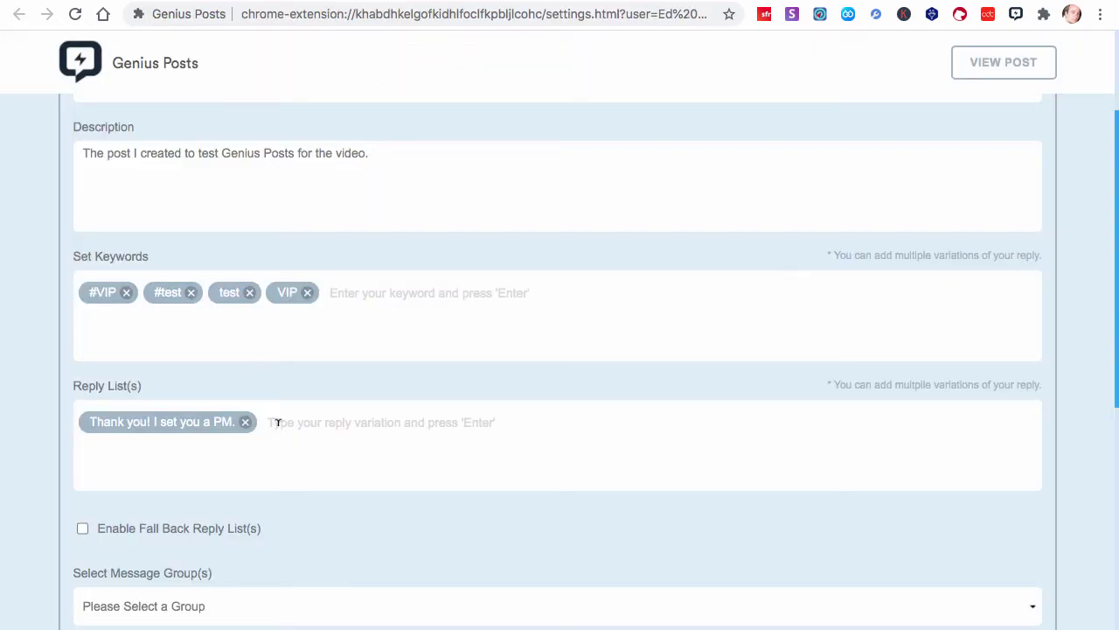
{"action": "left_click", "coordinate": [302, 422]}
{"action": "key", "text": "super+v"}
{"action": "key", "text": "Return"}
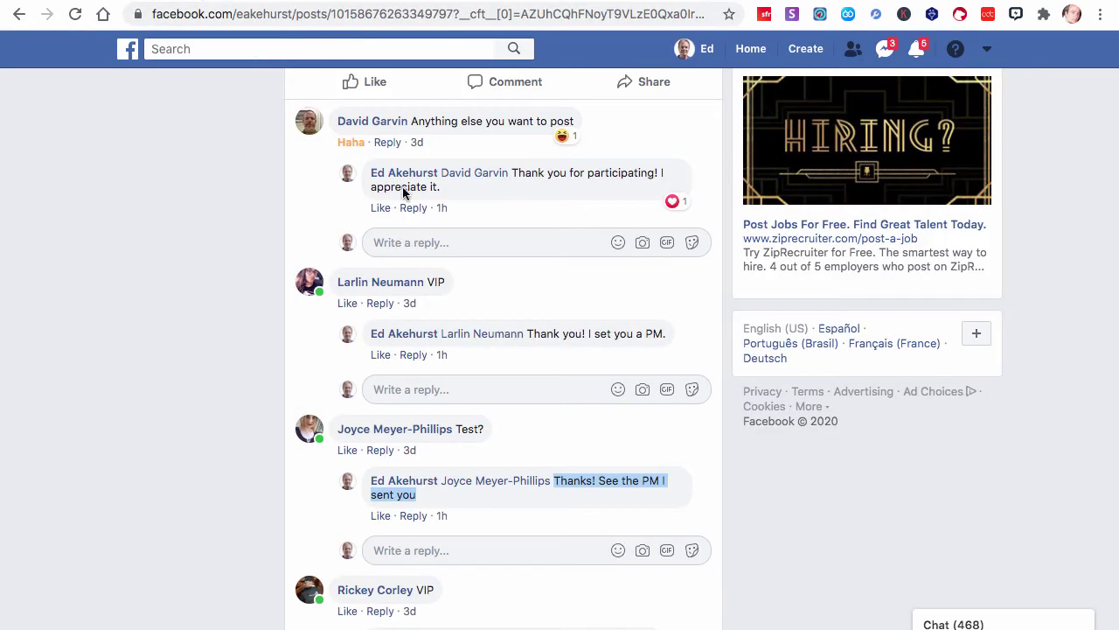
{"action": "scroll", "coordinate": [452, 332], "scroll_direction": "down", "scroll_amount": 5}
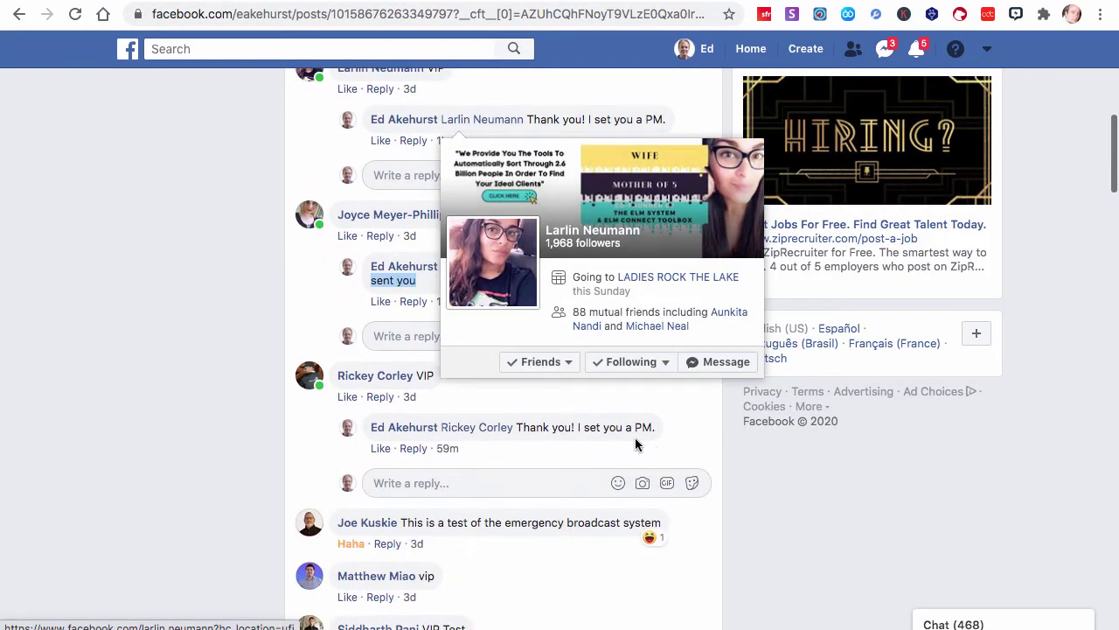
{"action": "left_click_drag", "start_coordinate": [655, 432], "coordinate": [604, 427]}
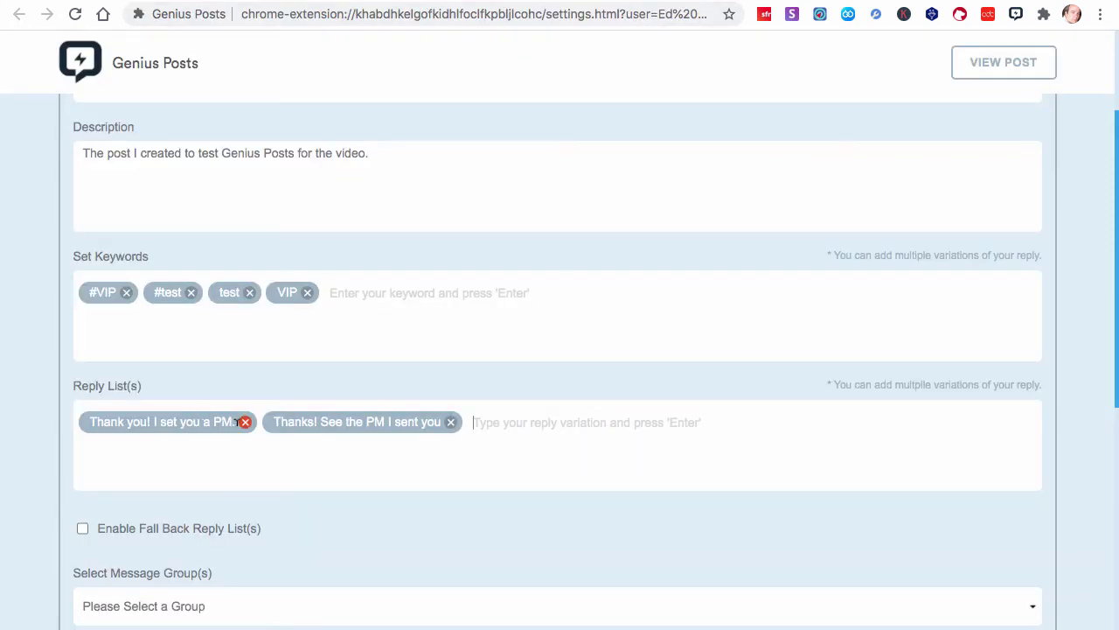
Swap the misspelled reply for 'Thank you! I sent you a PM.' and type the 'Thanks for helping - please check your PM…' reply
{"action": "left_click", "coordinate": [244, 422]}
{"action": "type", "text": "Thank you! I sent you a PM."}
{"action": "key", "text": "Return"}
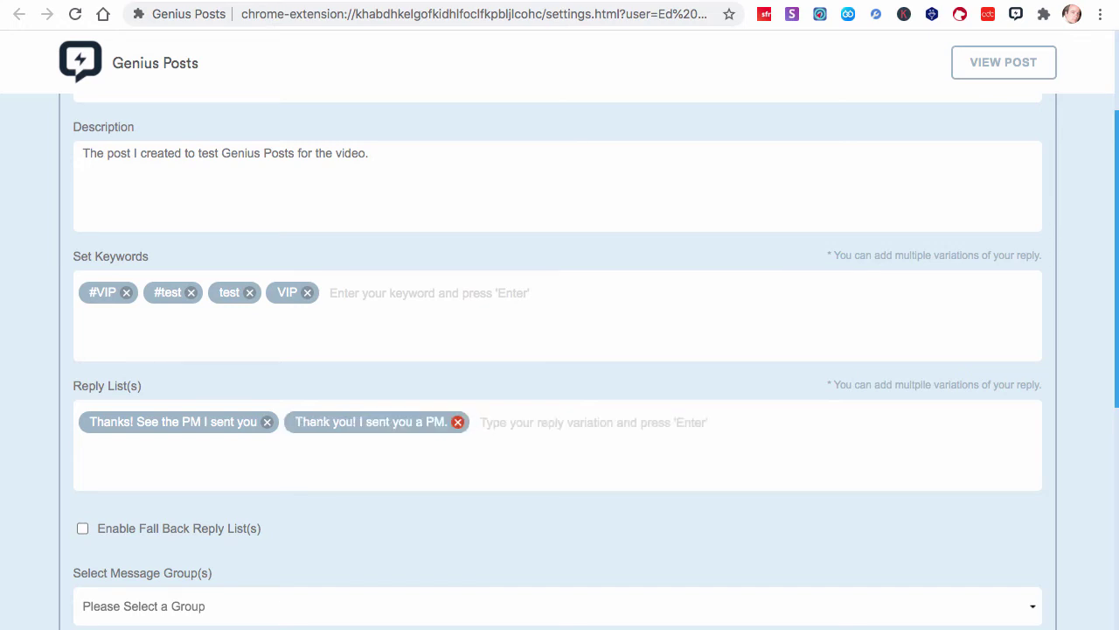
{"action": "type", "text": "Thanks for "}
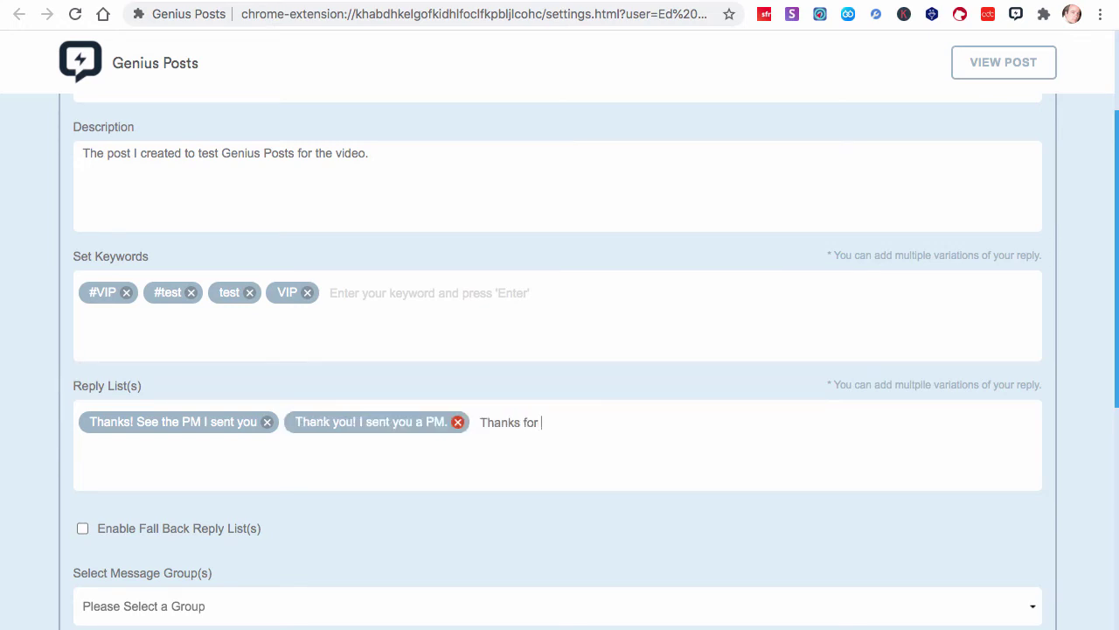
{"action": "type", "text": "helping - please check "}
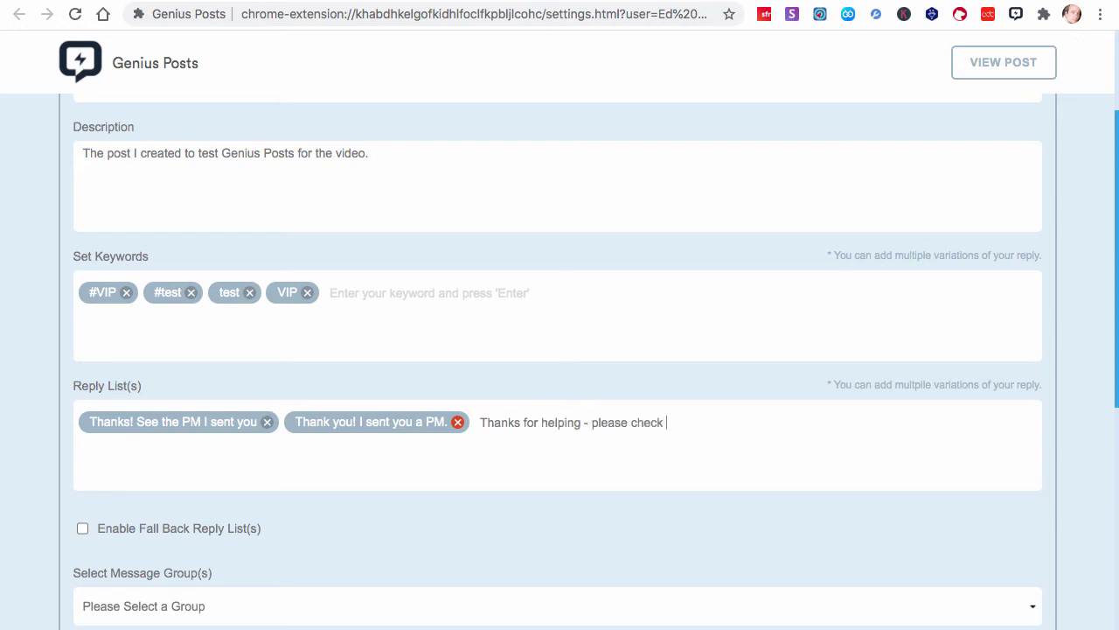
{"action": "type", "text": "your PM"}
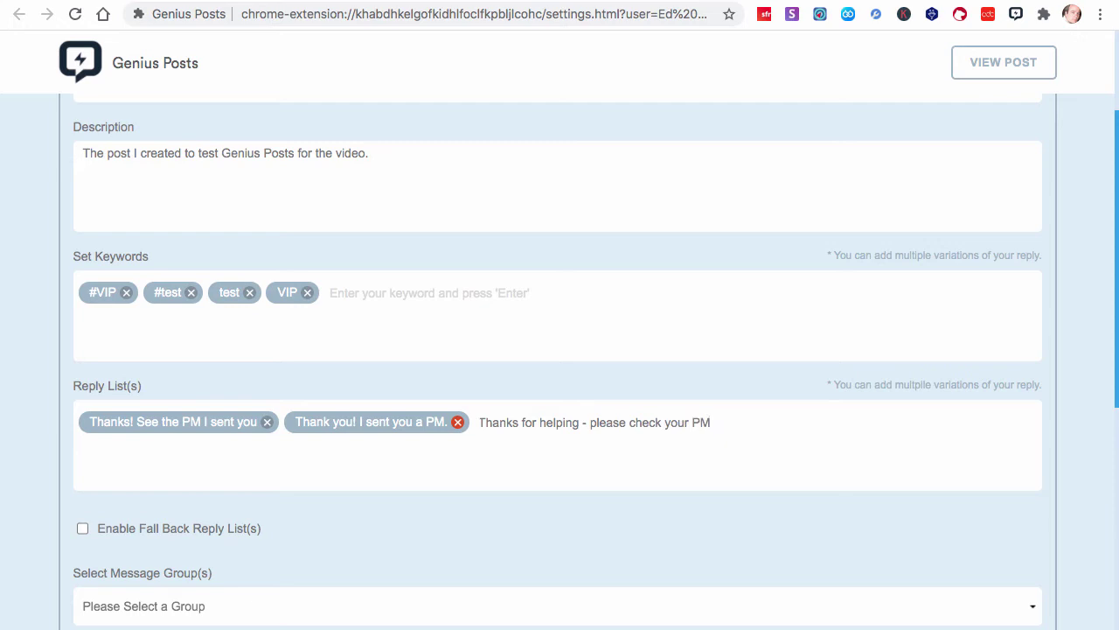
{"action": "type", "text": " for a mess"}
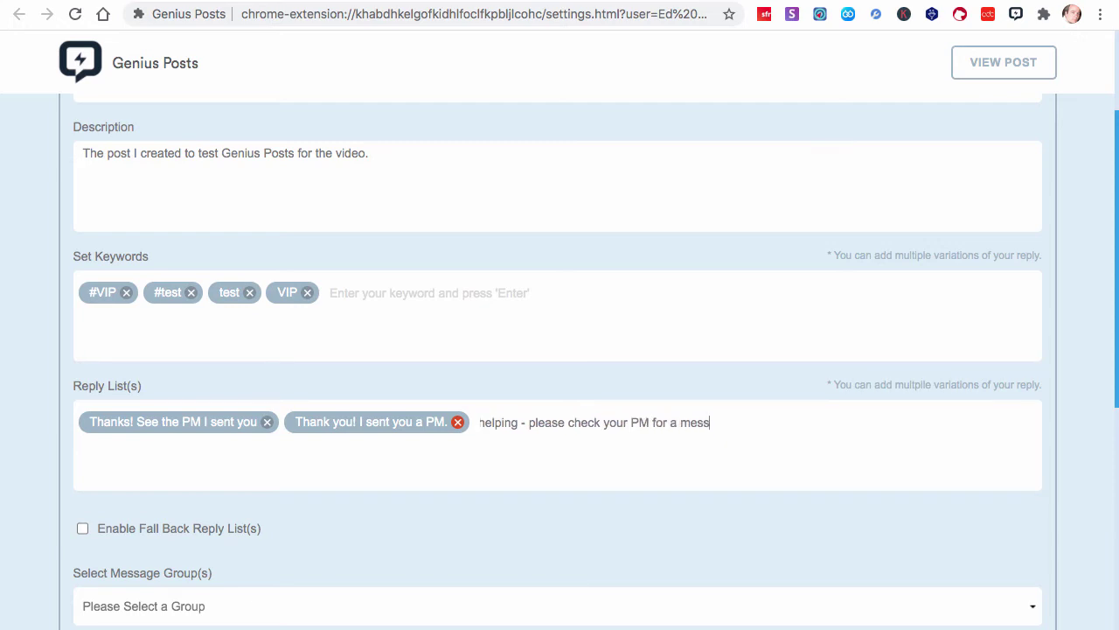
{"action": "type", "text": "age from me."}
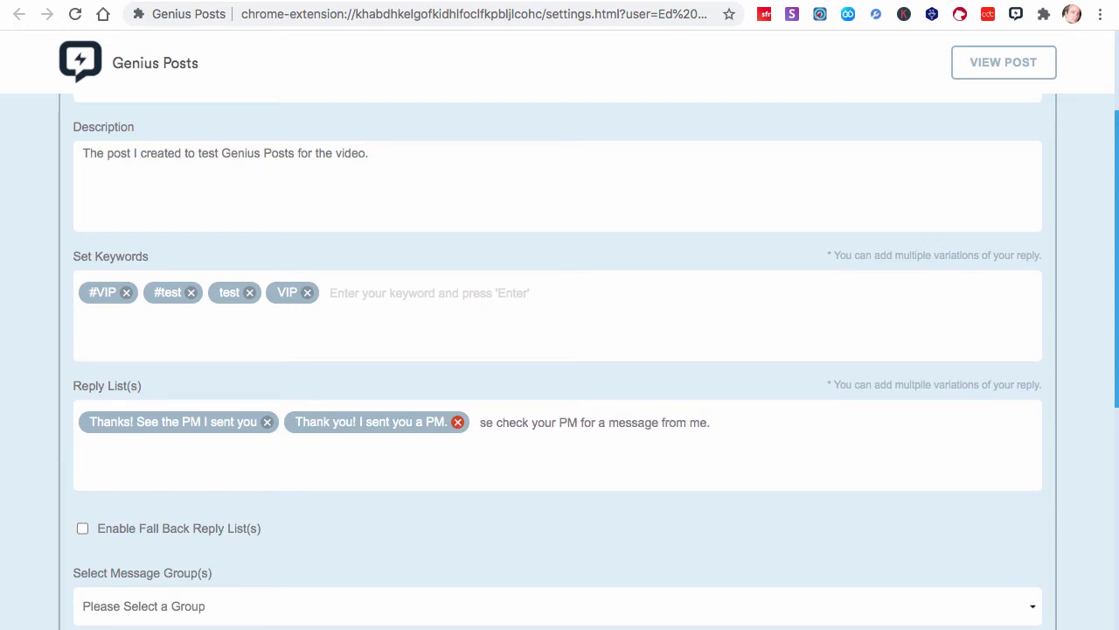
{"action": "key", "text": "Return"}
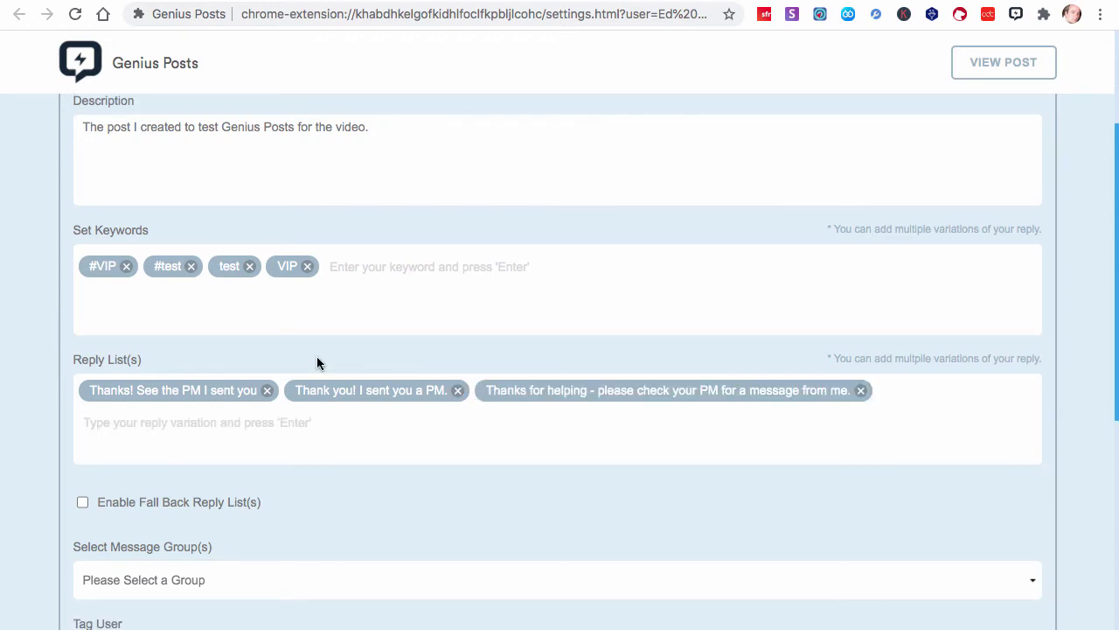
{"action": "scroll", "coordinate": [317, 356], "scroll_direction": "down", "scroll_amount": 2}
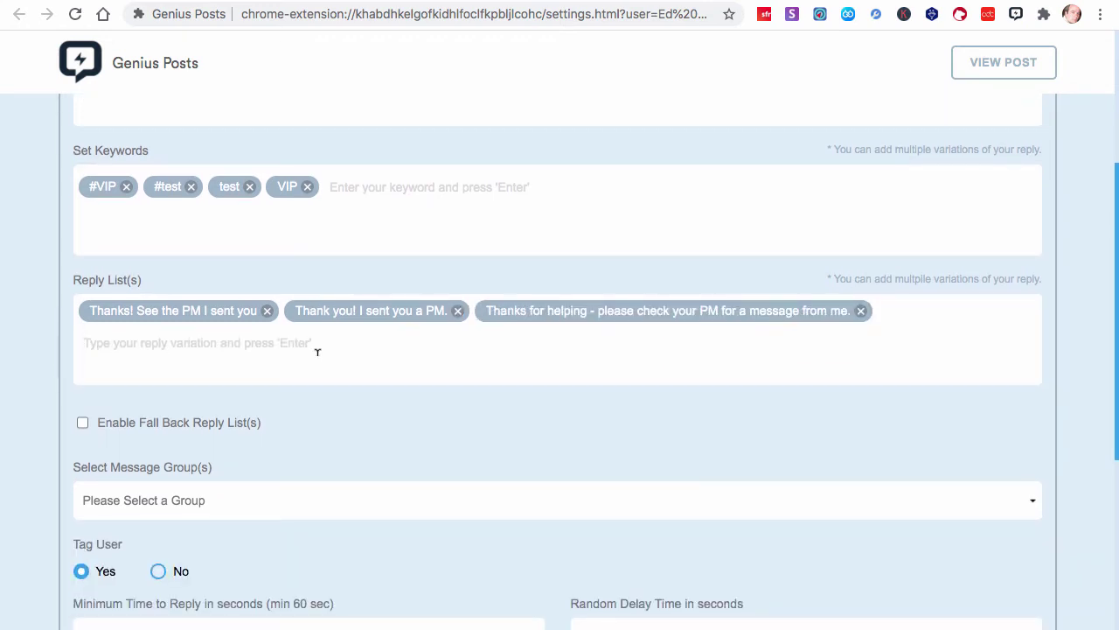
{"action": "scroll", "coordinate": [318, 352], "scroll_direction": "up", "scroll_amount": 4}
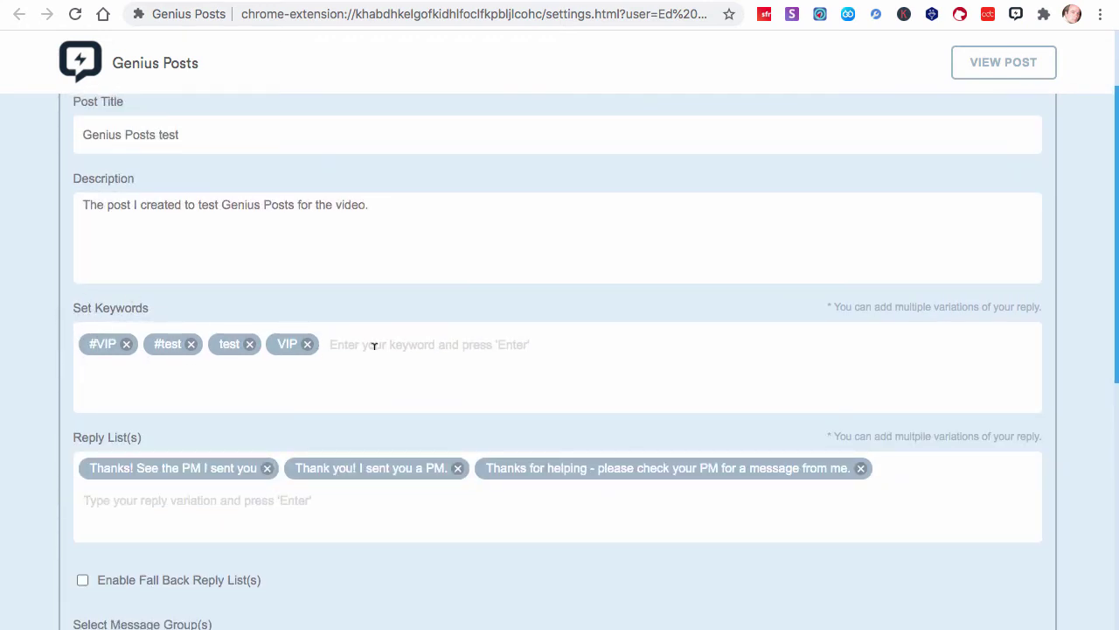
{"action": "scroll", "coordinate": [380, 345], "scroll_direction": "down", "scroll_amount": 1}
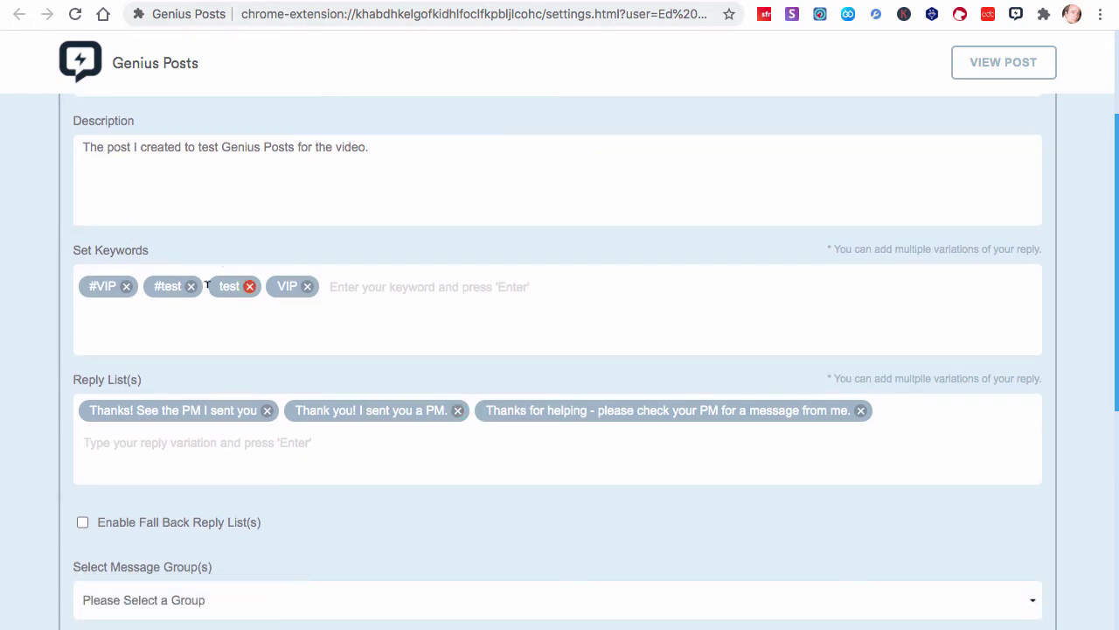
{"action": "scroll", "coordinate": [271, 300], "scroll_direction": "down", "scroll_amount": 2}
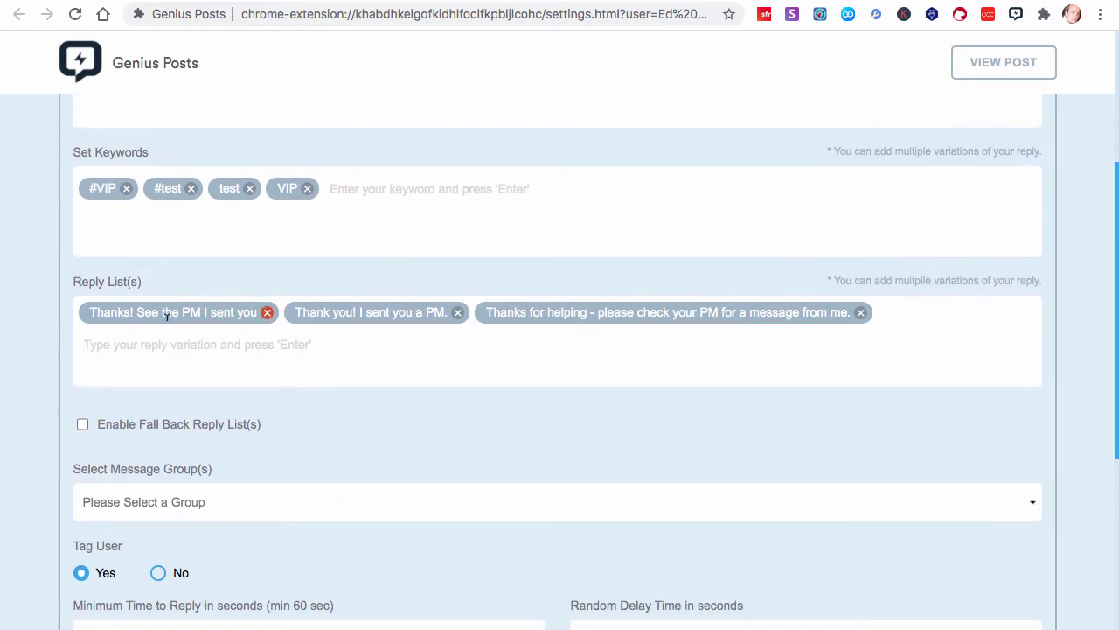
{"action": "scroll", "coordinate": [301, 328], "scroll_direction": "down", "scroll_amount": 4}
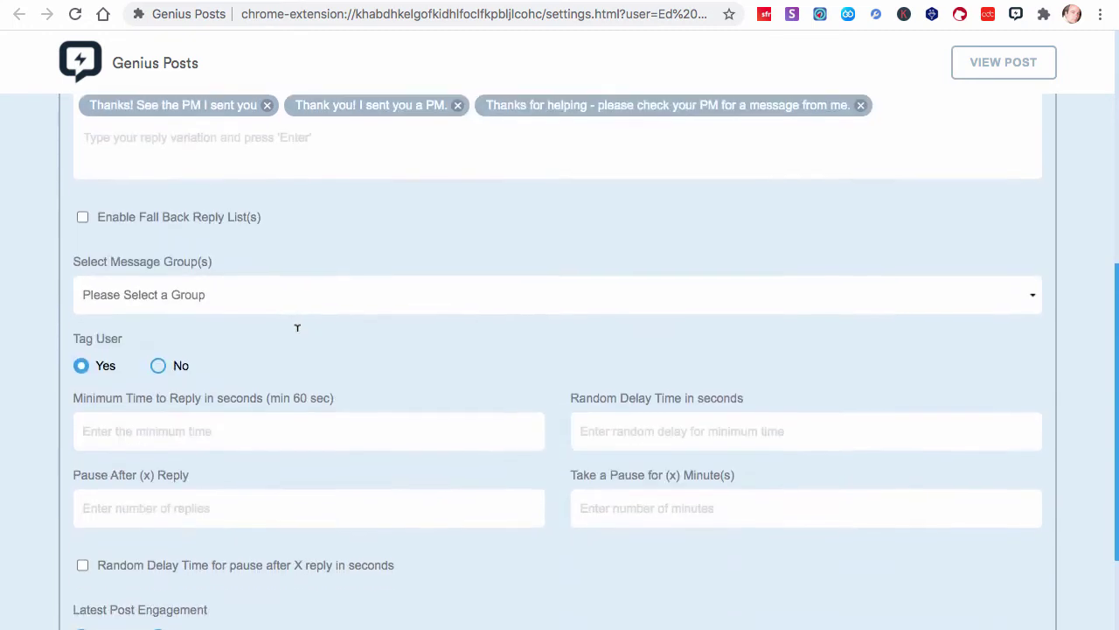
{"action": "left_click", "coordinate": [82, 221]}
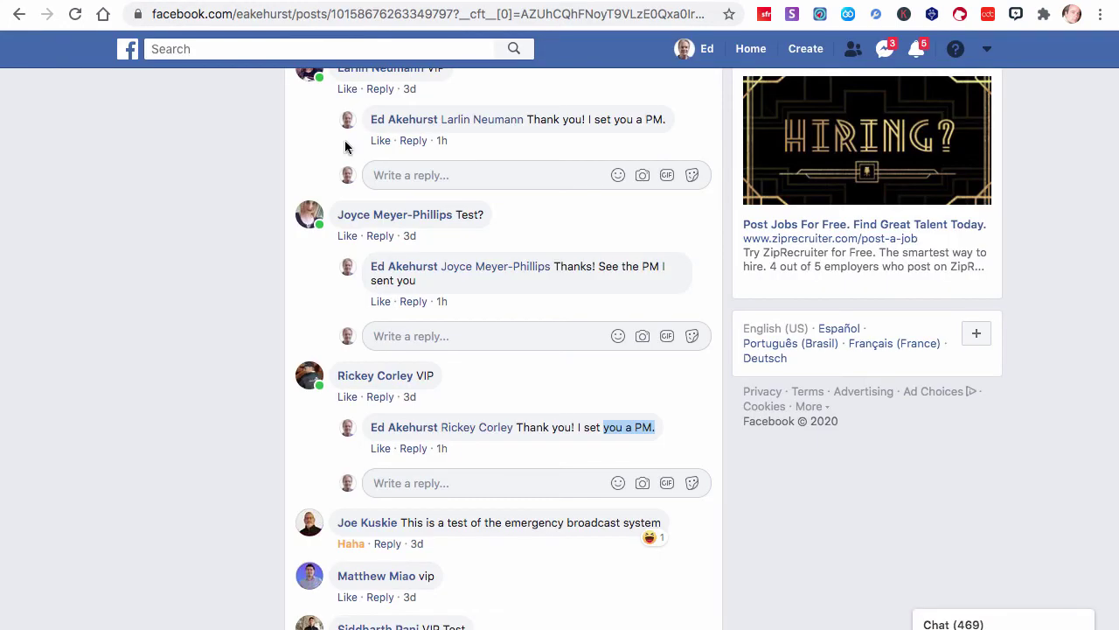
{"action": "scroll", "coordinate": [400, 219], "scroll_direction": "up", "scroll_amount": 5}
{"action": "scroll", "coordinate": [402, 224], "scroll_direction": "up", "scroll_amount": 4}
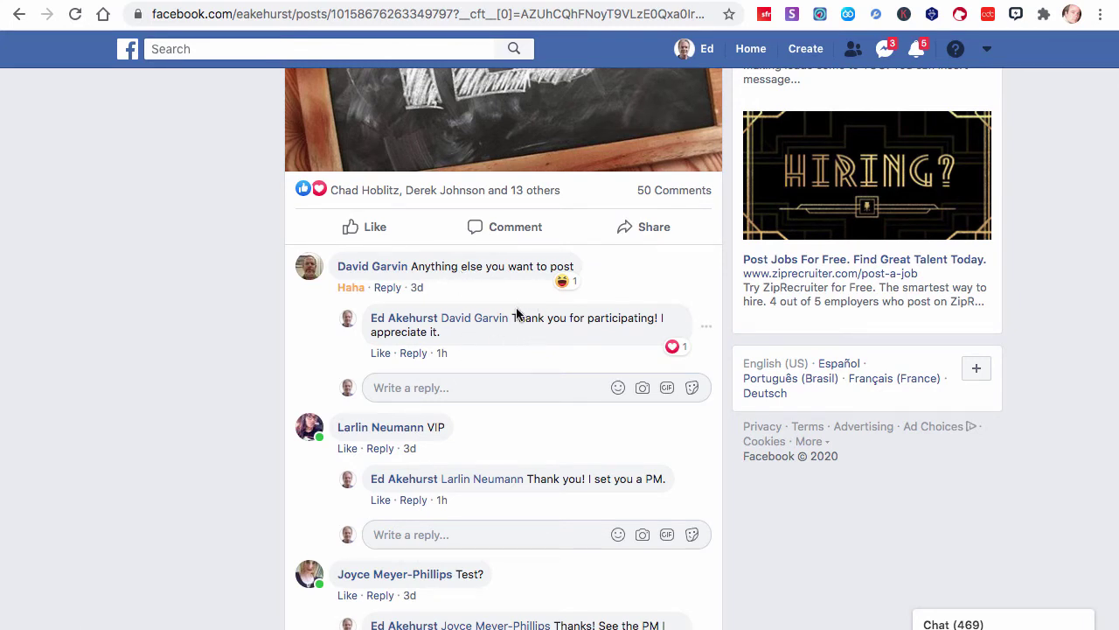
{"action": "mouse_move", "coordinate": [513, 321]}
{"action": "left_mouse_down"}
{"action": "mouse_move", "coordinate": [553, 356]}
{"action": "mouse_move", "coordinate": [513, 319]}
{"action": "left_mouse_up"}
{"action": "key", "text": "ctrl+c"}
{"action": "left_click", "coordinate": [554, 353]}
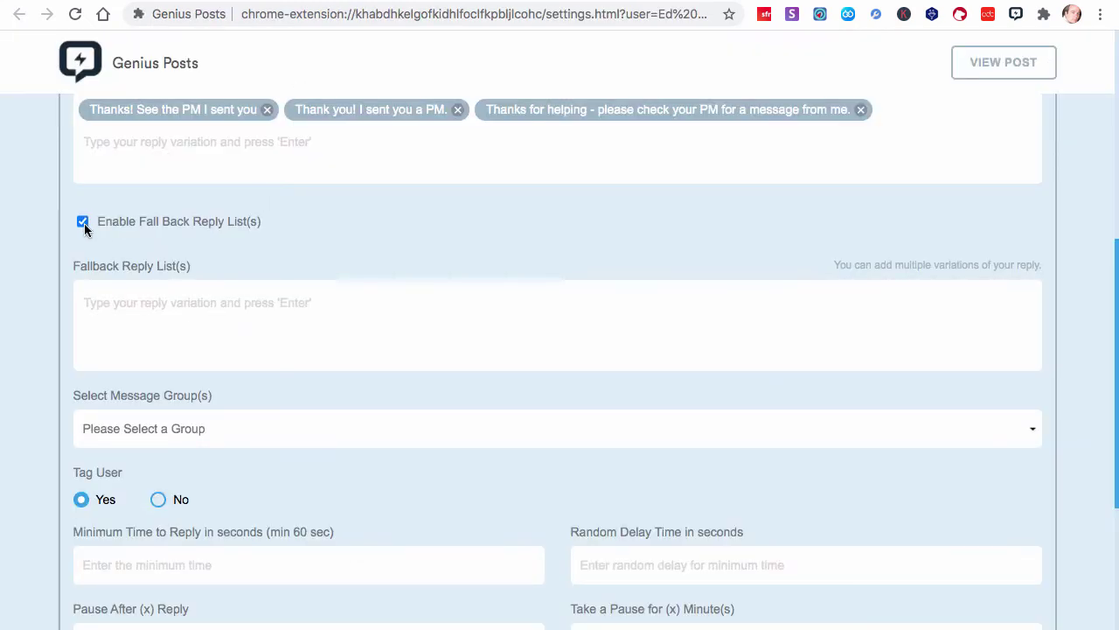
{"action": "left_click", "coordinate": [81, 221]}
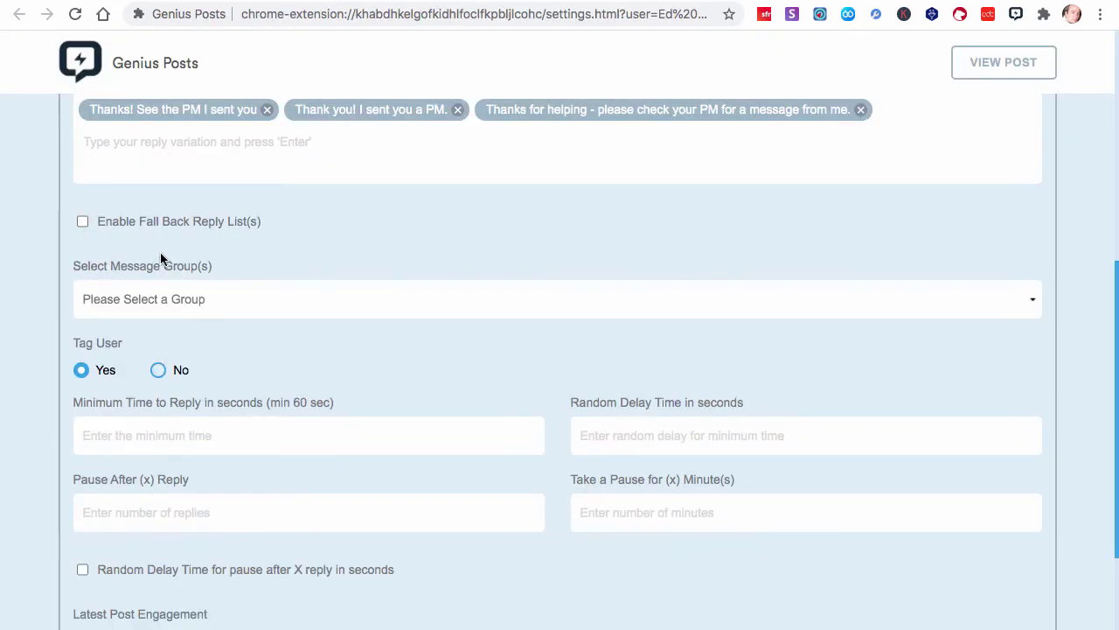
{"action": "scroll", "coordinate": [160, 258], "scroll_direction": "up", "scroll_amount": 5}
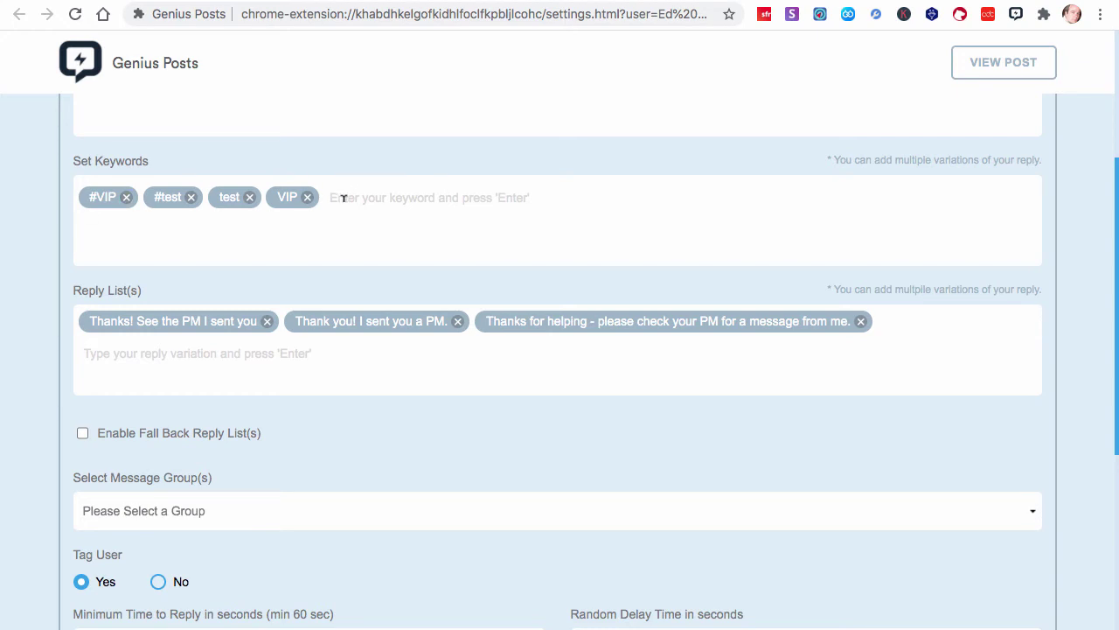
{"action": "scroll", "coordinate": [343, 198], "scroll_direction": "down", "scroll_amount": 3}
Enable fallback replies and add the pasted sentence, 'Thanks! Approeciate your help in testing this.' and 'Thanks for the help on this post. Just testing out some software!'
{"action": "left_click", "coordinate": [82, 291]}
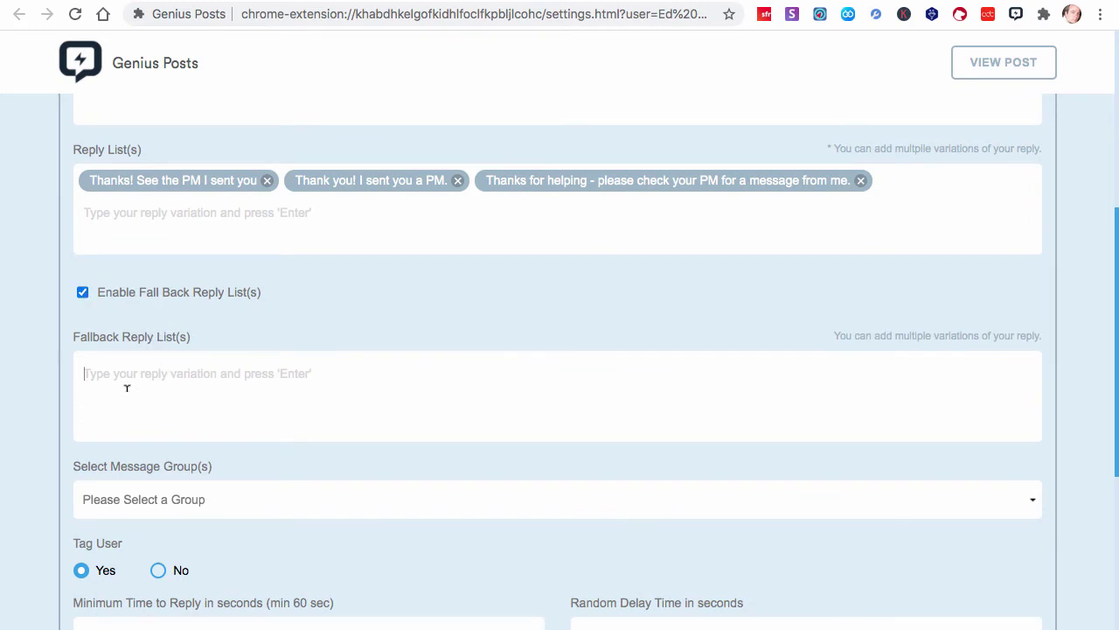
{"action": "key", "text": "ctrl+v"}
{"action": "key", "text": "Return"}
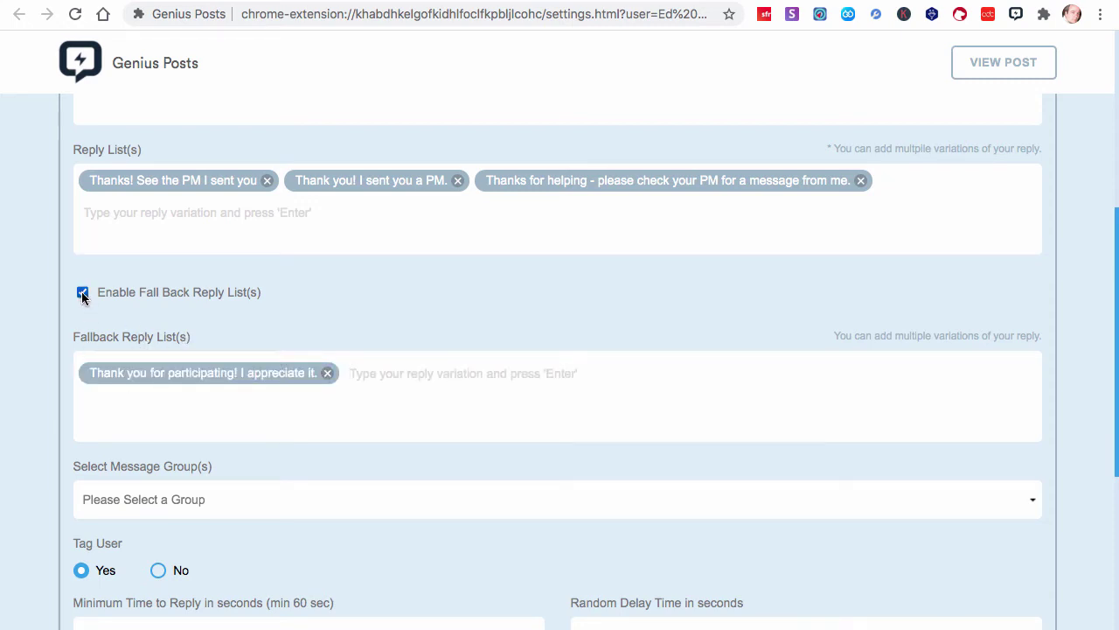
{"action": "scroll", "coordinate": [82, 289], "scroll_direction": "up", "scroll_amount": 3}
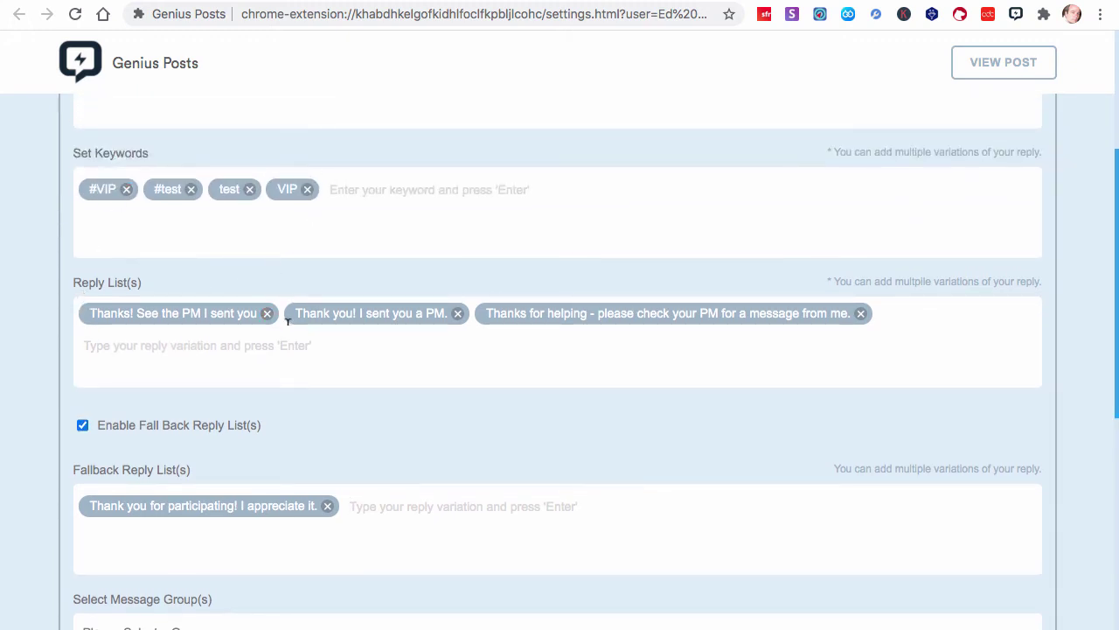
{"action": "scroll", "coordinate": [281, 312], "scroll_direction": "down", "scroll_amount": 3}
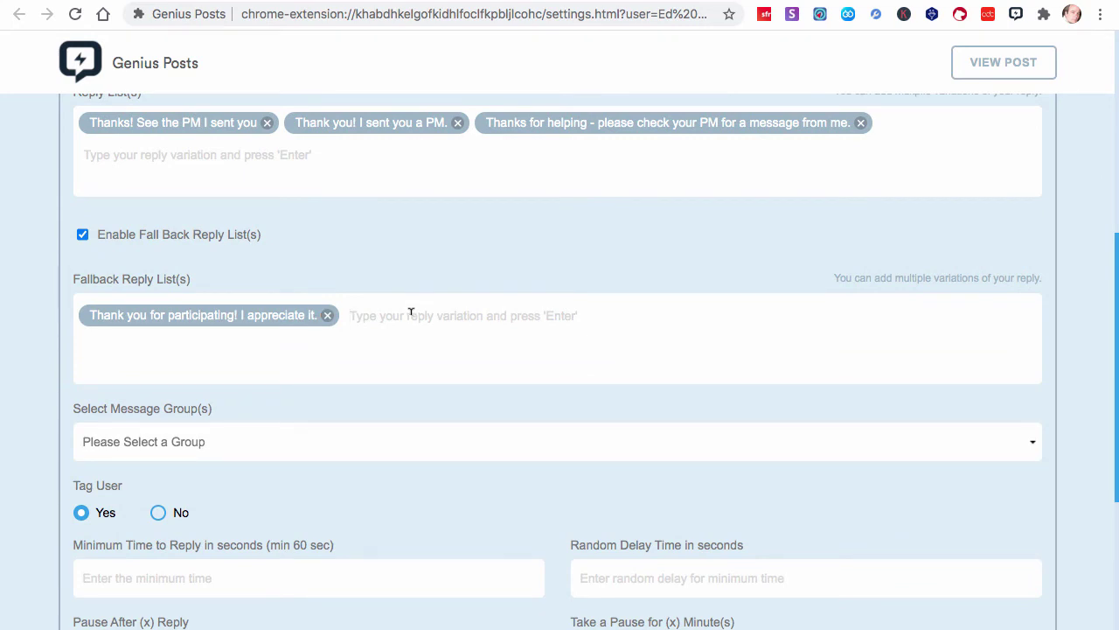
{"action": "type", "text": "Thanks!"}
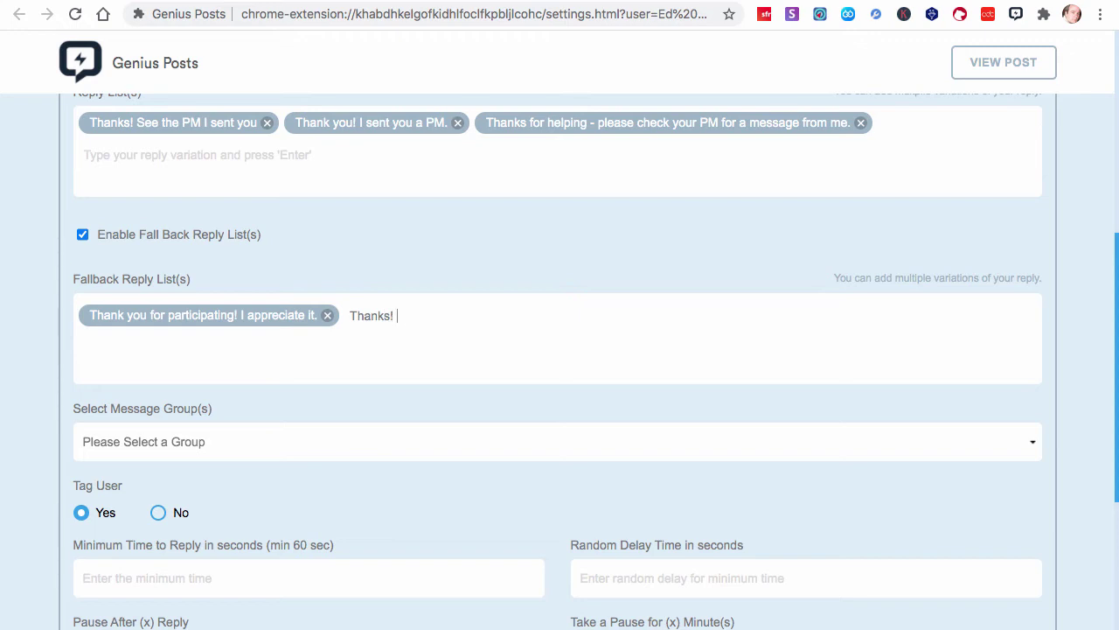
{"action": "type", "text": " Approeciate your help in testing this."}
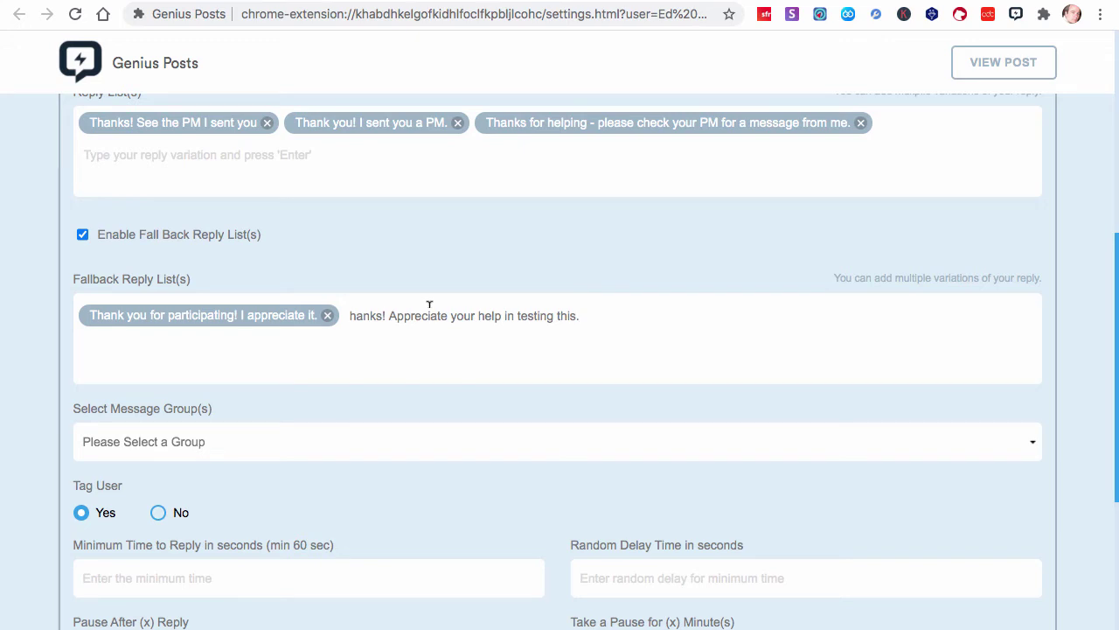
{"action": "key", "text": "Return"}
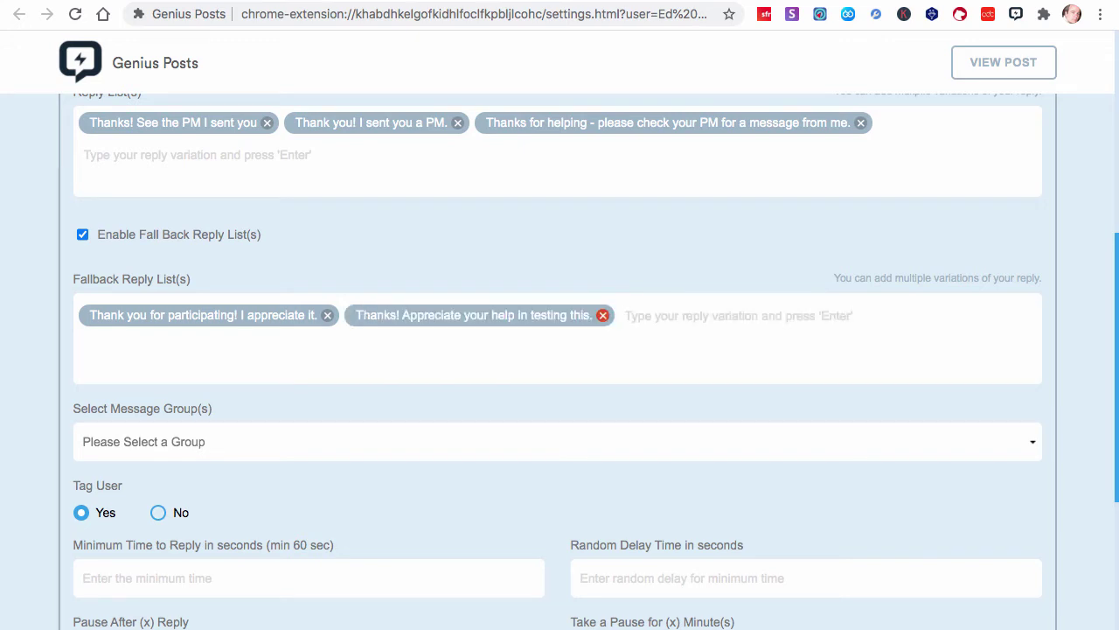
{"action": "type", "text": "Thanks for th"}
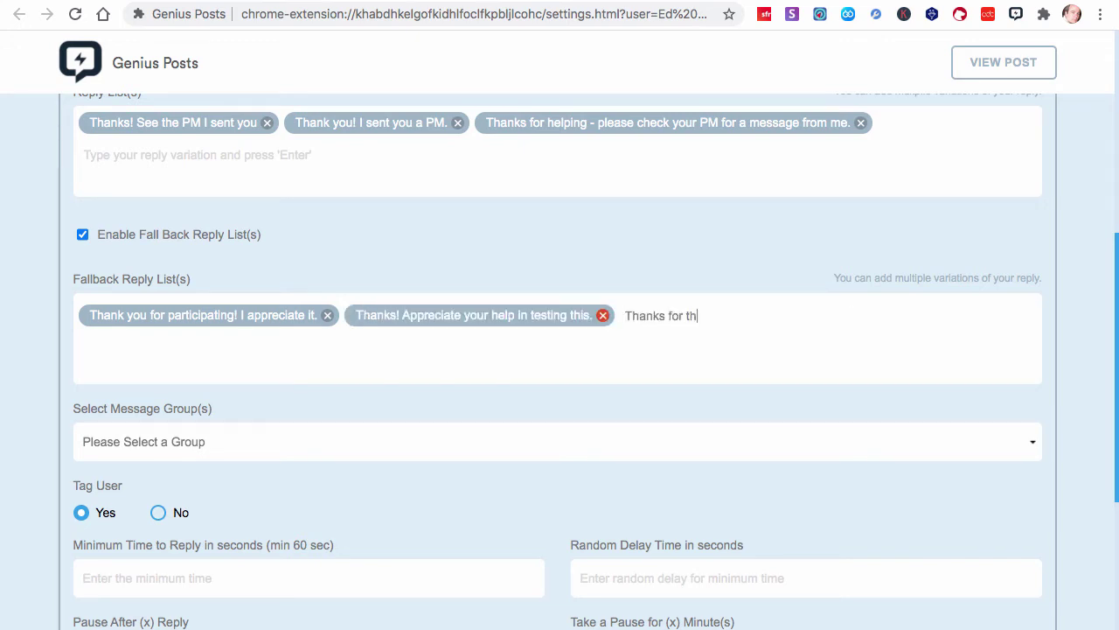
{"action": "type", "text": "e help on this post. Just tes"}
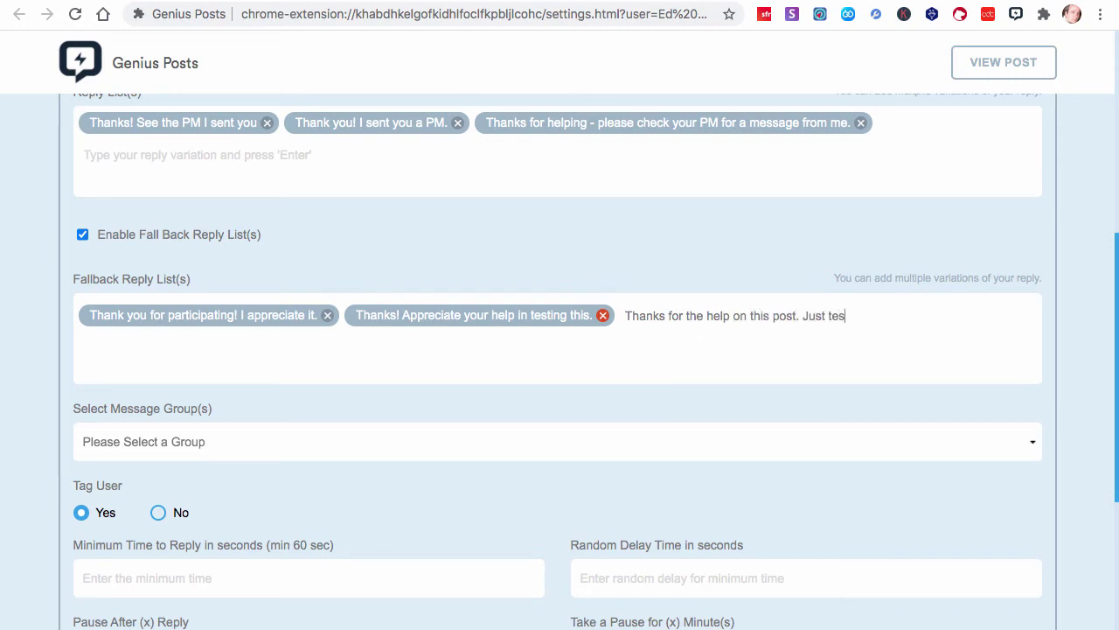
{"action": "type", "text": "ting out some "}
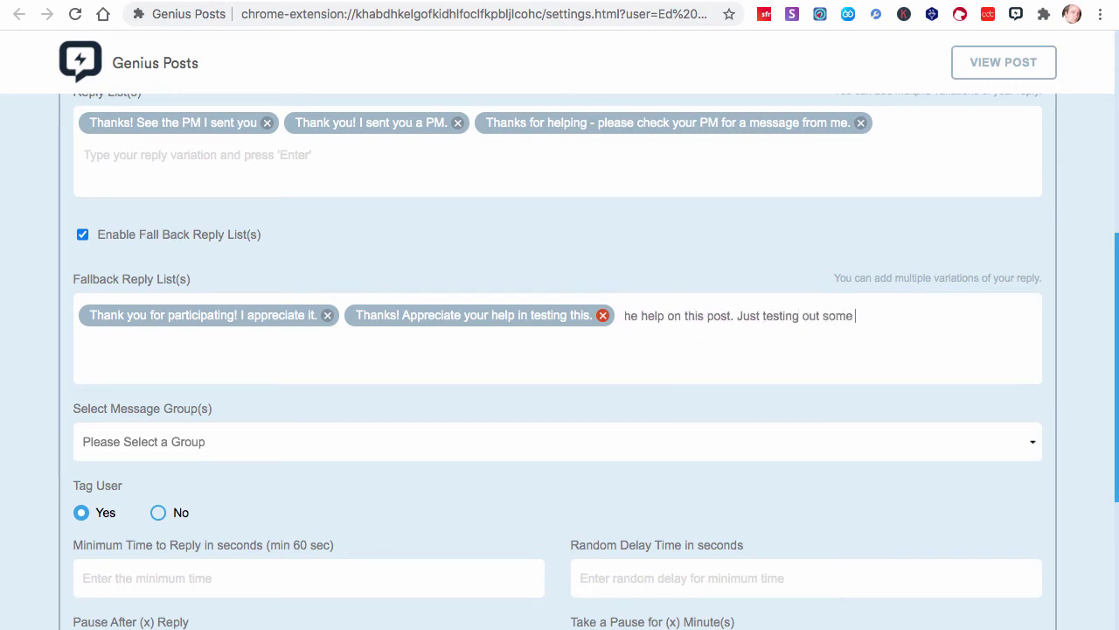
{"action": "type", "text": "software!"}
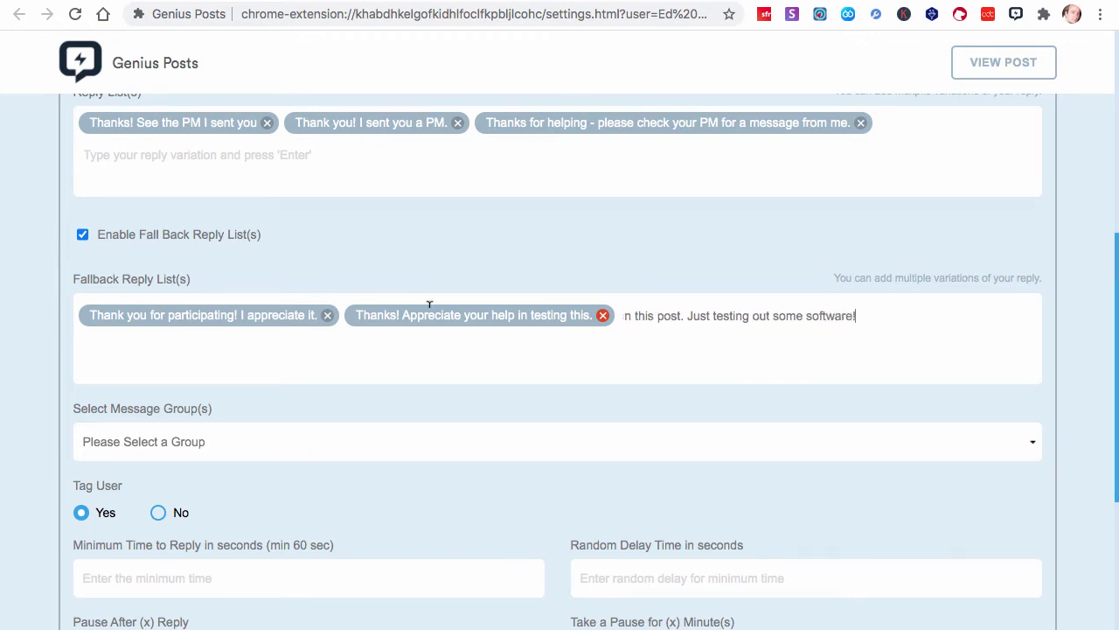
{"action": "key", "text": "Return"}
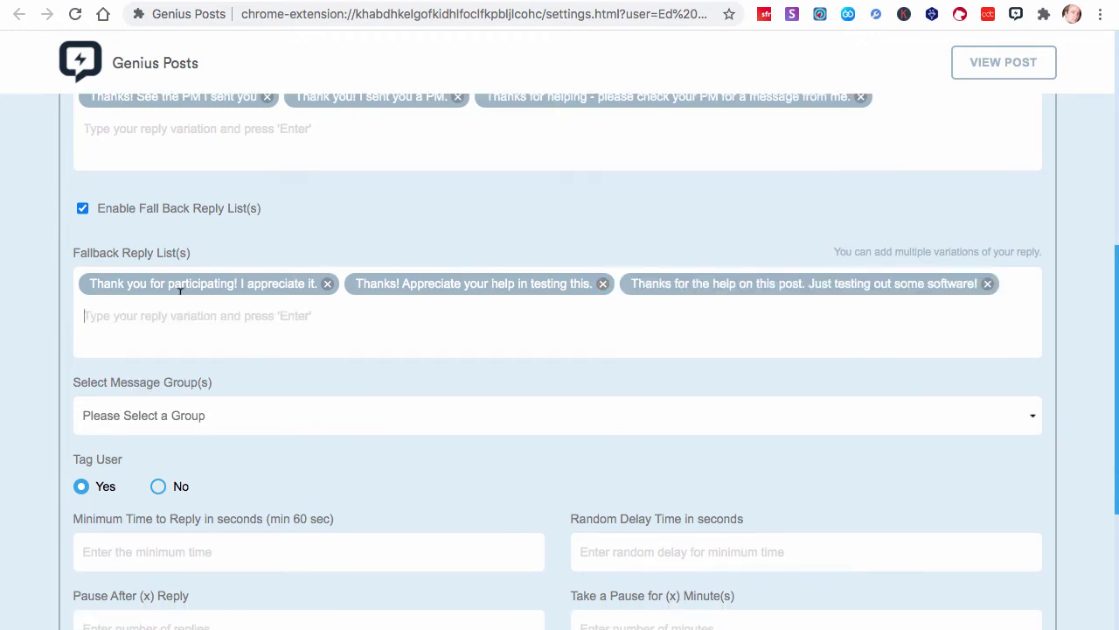
Pick 'Genius Posts test video' from the Select Message Group(s) dropdown
{"action": "scroll", "coordinate": [186, 366], "scroll_direction": "up", "scroll_amount": 5}
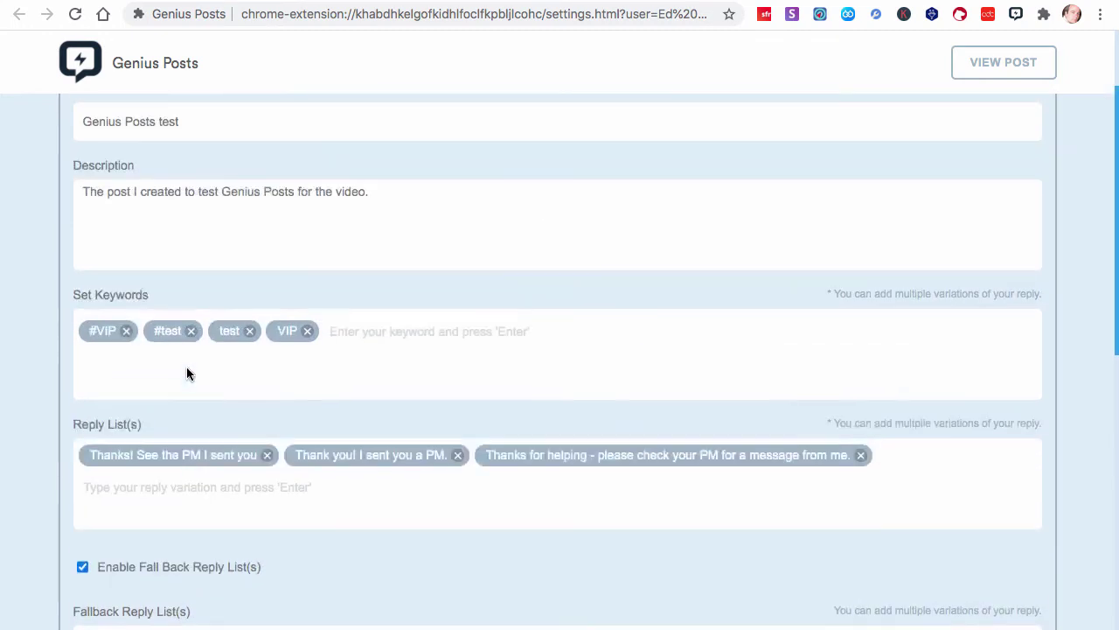
{"action": "scroll", "coordinate": [186, 364], "scroll_direction": "down", "scroll_amount": 5}
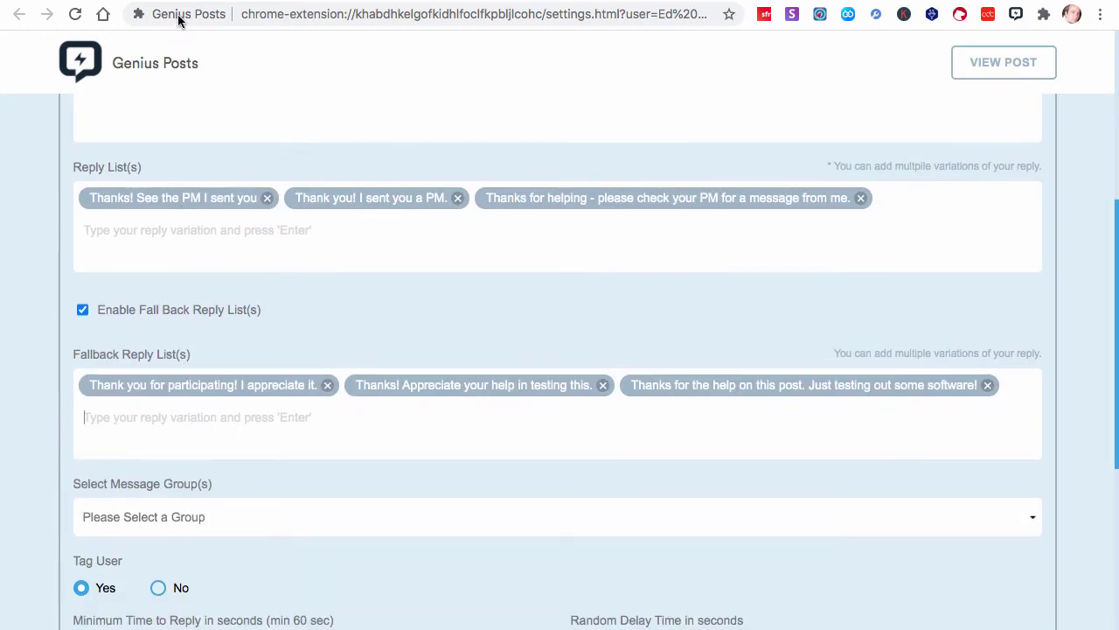
{"action": "scroll", "coordinate": [160, 245], "scroll_direction": "down", "scroll_amount": 2}
{"action": "scroll", "coordinate": [214, 396], "scroll_direction": "down", "scroll_amount": 3}
{"action": "left_click", "coordinate": [192, 319]}
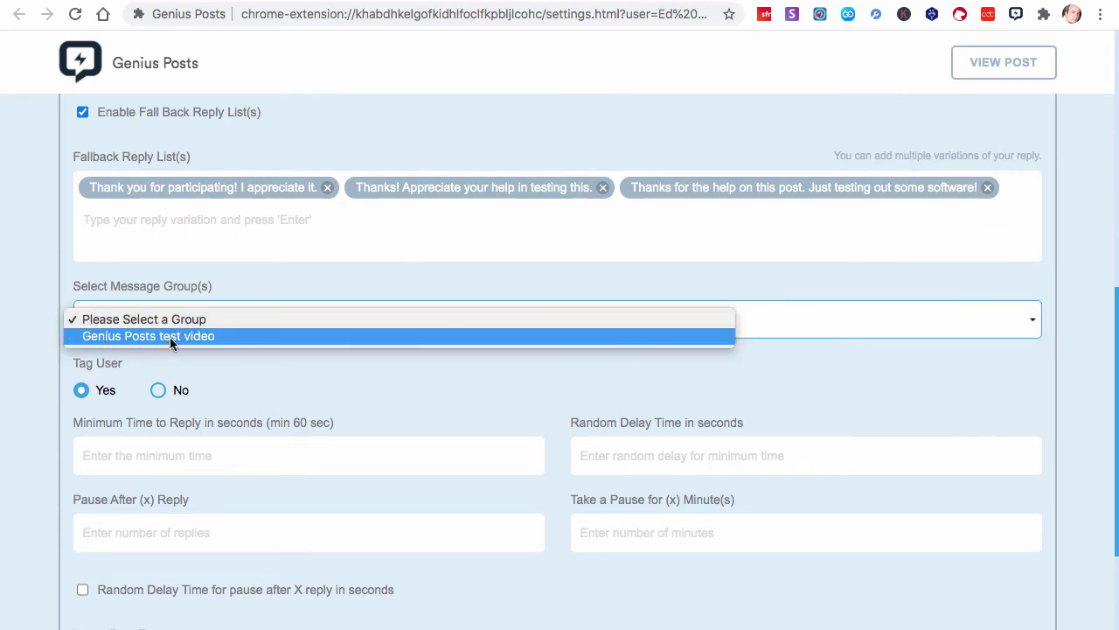
{"action": "left_click", "coordinate": [179, 335]}
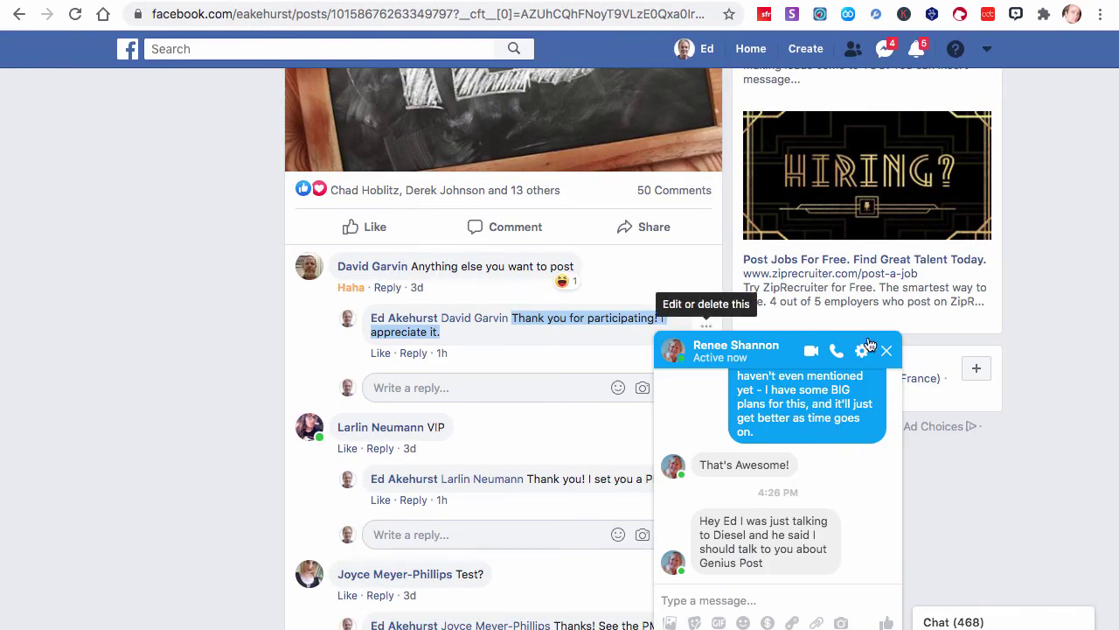
Close the Messenger chat and look over the automatic replies under the VIP and Test? comments
{"action": "left_click", "coordinate": [887, 351]}
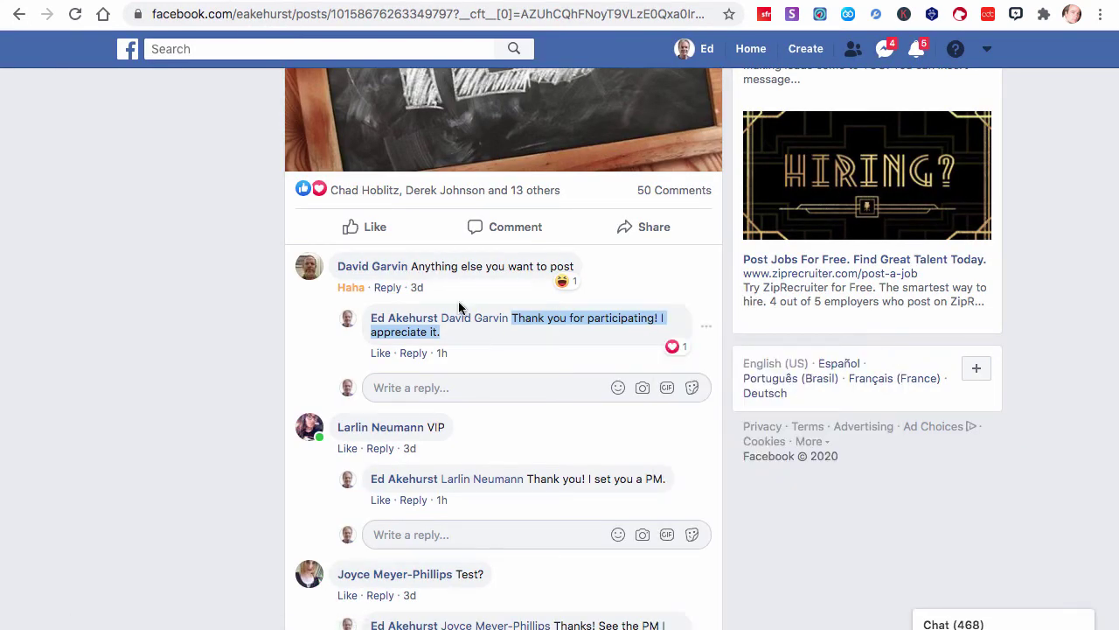
{"action": "scroll", "coordinate": [457, 300], "scroll_direction": "up", "scroll_amount": 1}
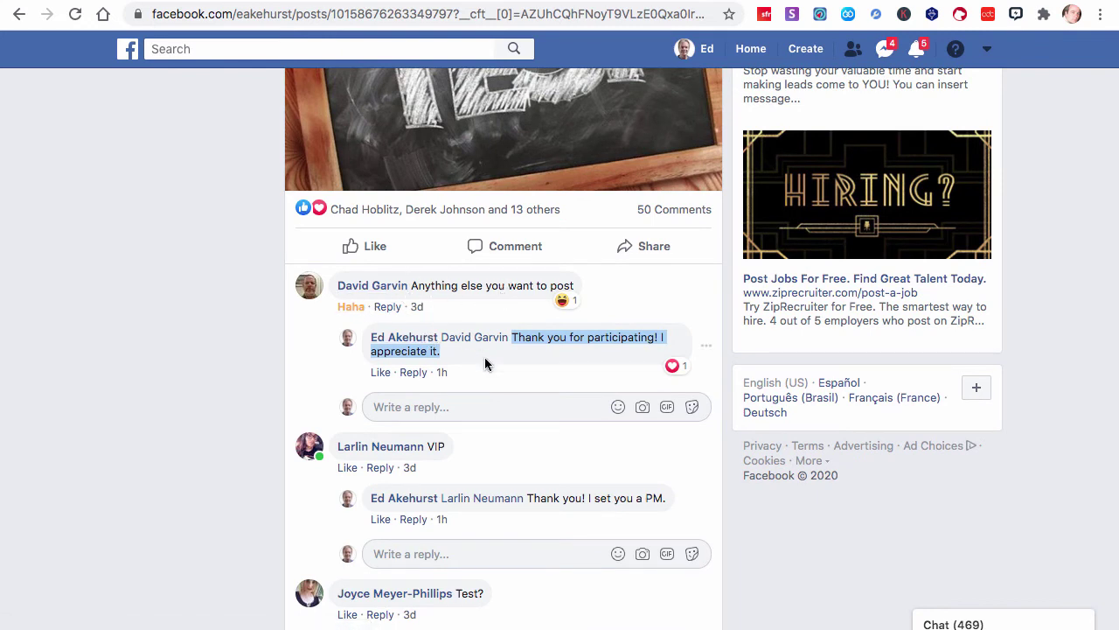
{"action": "left_click", "coordinate": [561, 352]}
{"action": "scroll", "coordinate": [512, 402], "scroll_direction": "down", "scroll_amount": 1}
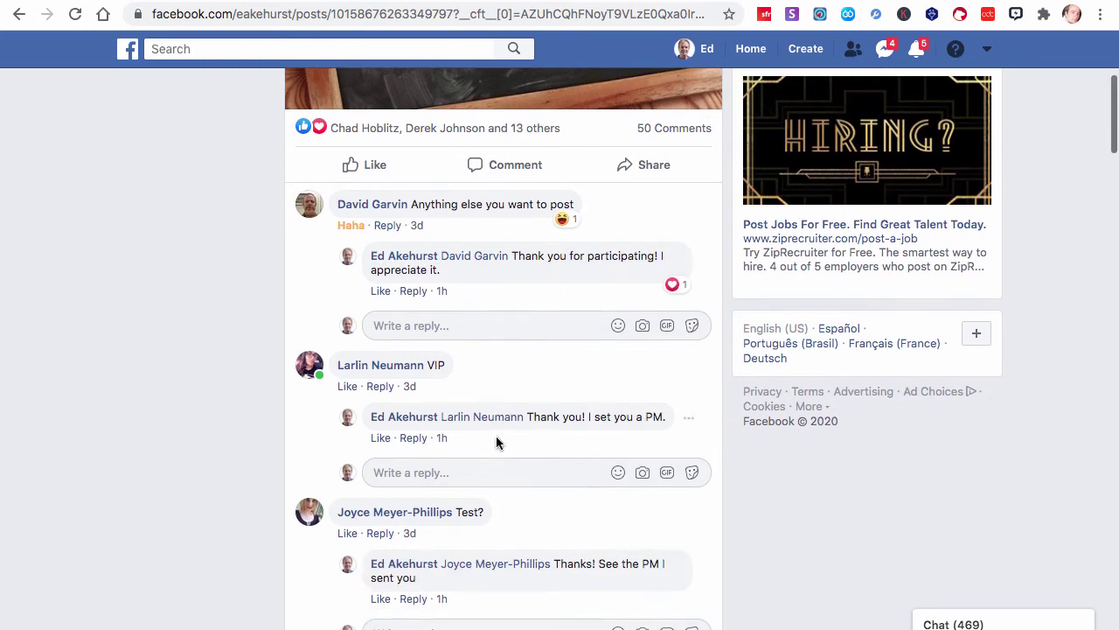
{"action": "scroll", "coordinate": [496, 442], "scroll_direction": "down", "scroll_amount": 1}
{"action": "scroll", "coordinate": [495, 442], "scroll_direction": "up", "scroll_amount": 2}
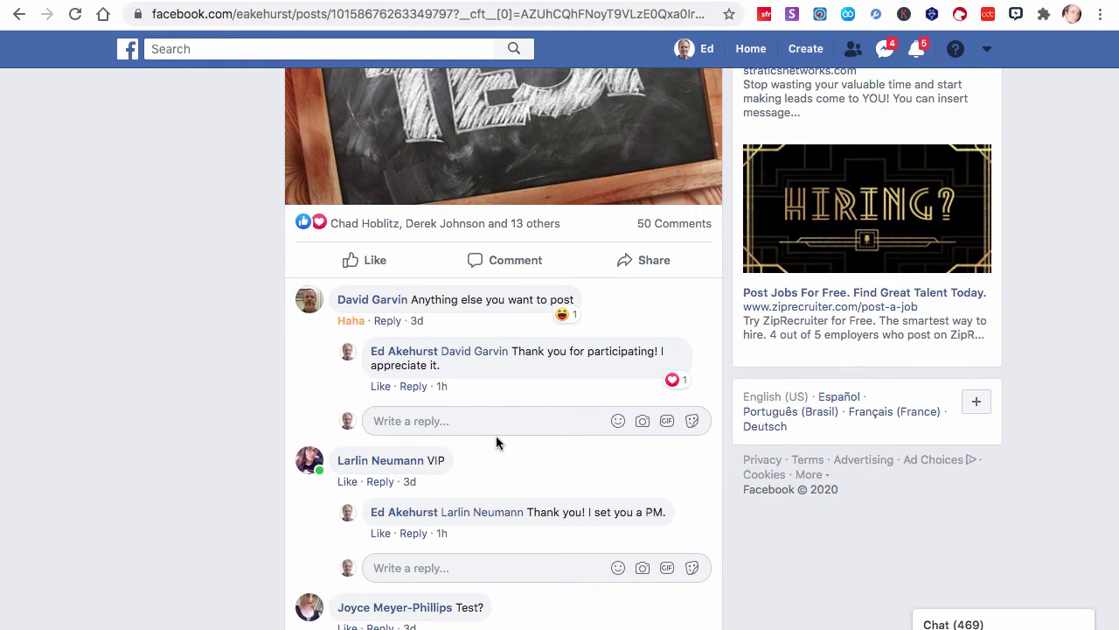
{"action": "scroll", "coordinate": [496, 436], "scroll_direction": "down", "scroll_amount": 2}
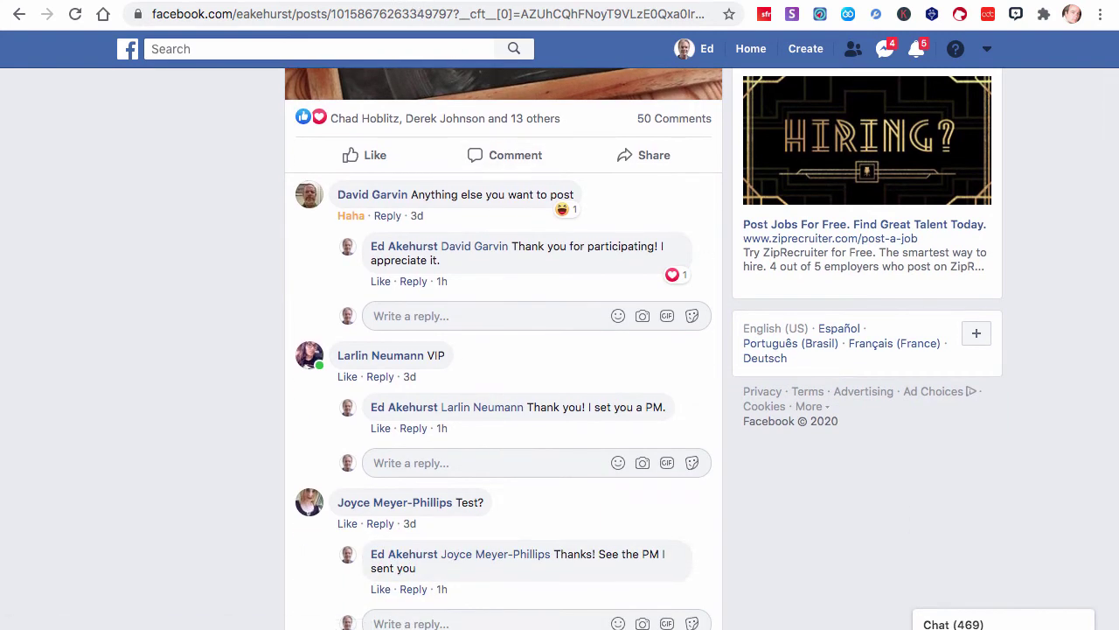
Set the minimum reply time to 60 seconds and the random delay time to 10 seconds
{"action": "key", "text": "ctrl+Tab"}
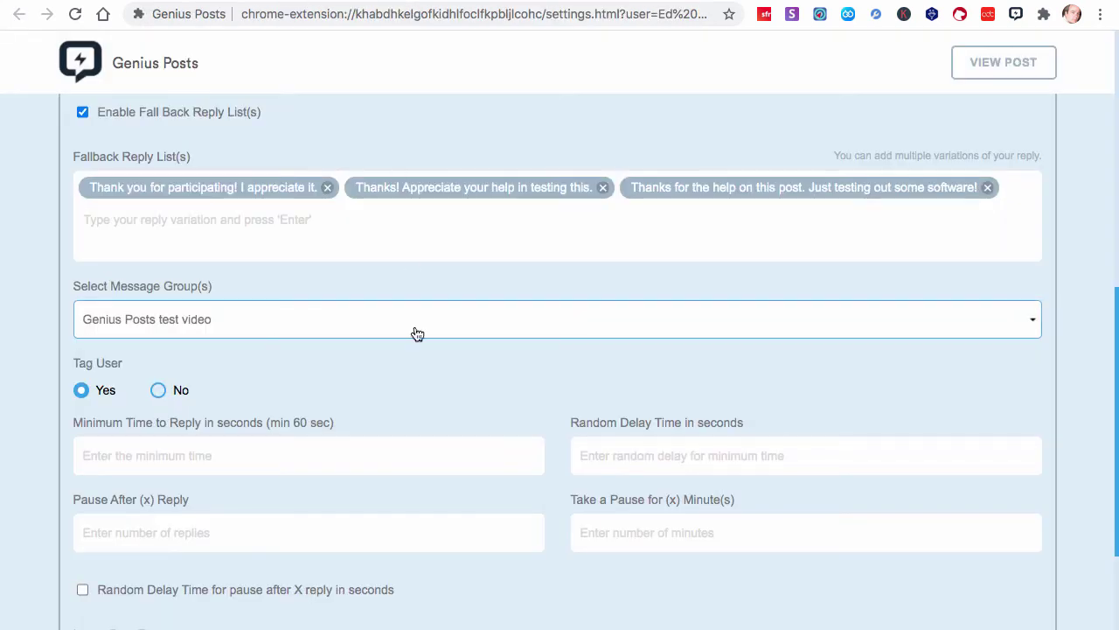
{"action": "scroll", "coordinate": [417, 334], "scroll_direction": "down", "scroll_amount": 3}
{"action": "left_click", "coordinate": [289, 340]}
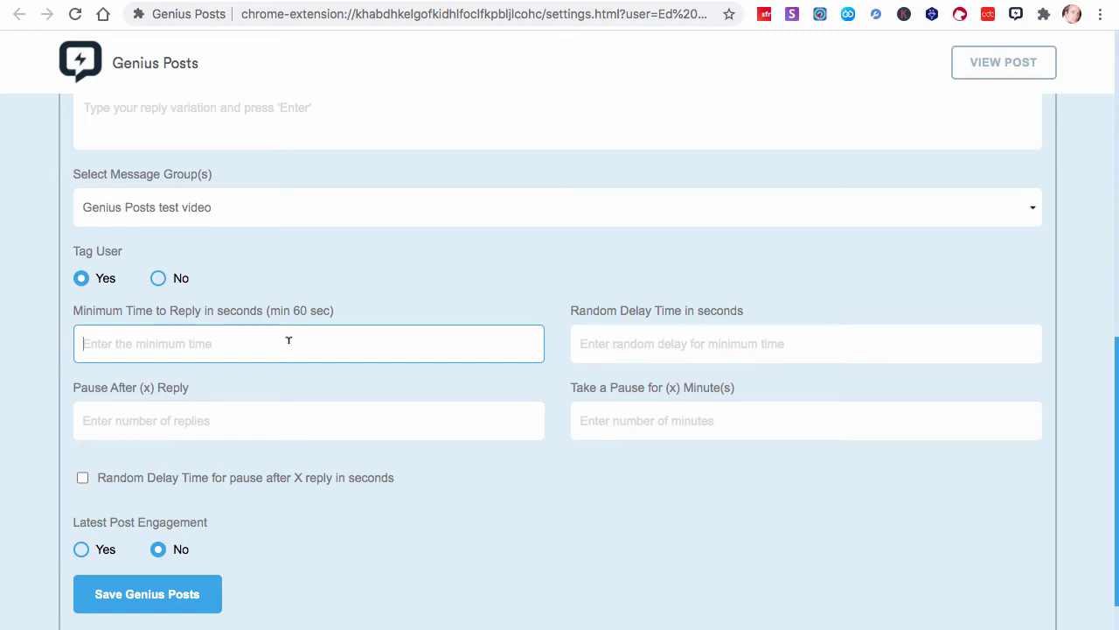
{"action": "type", "text": "60"}
{"action": "left_click_drag", "start_coordinate": [331, 308], "coordinate": [280, 307]}
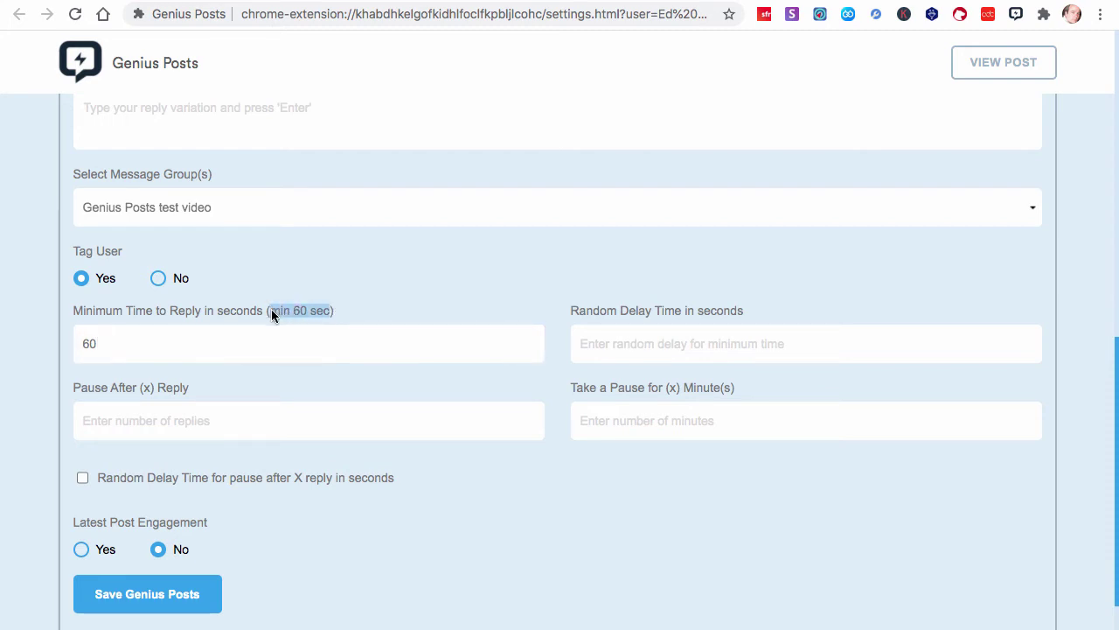
{"action": "left_click", "coordinate": [144, 347]}
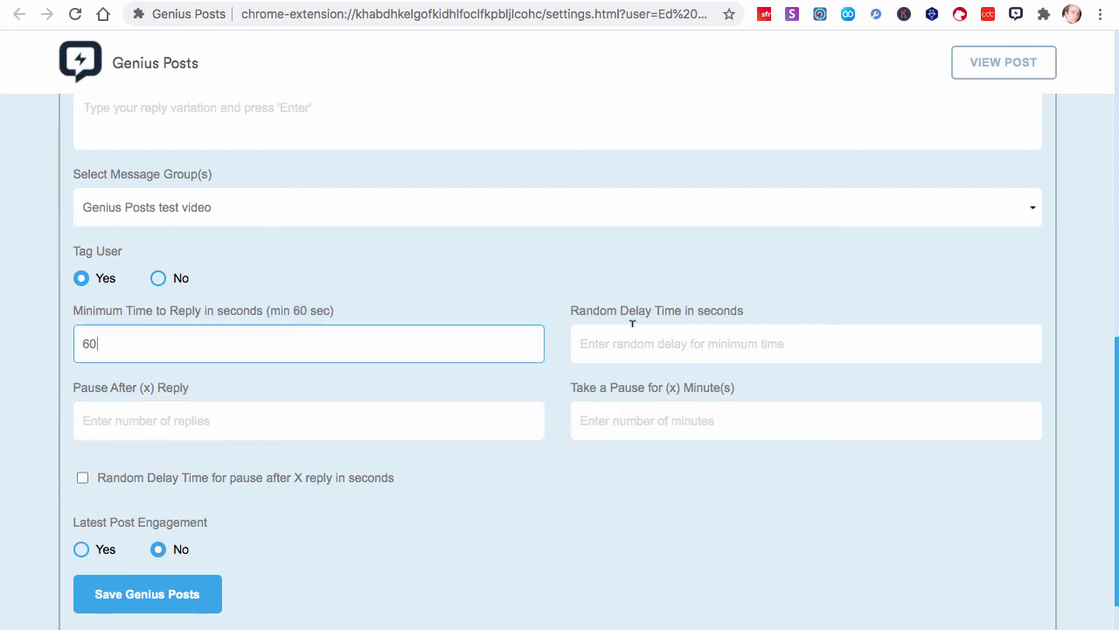
{"action": "left_click", "coordinate": [708, 334]}
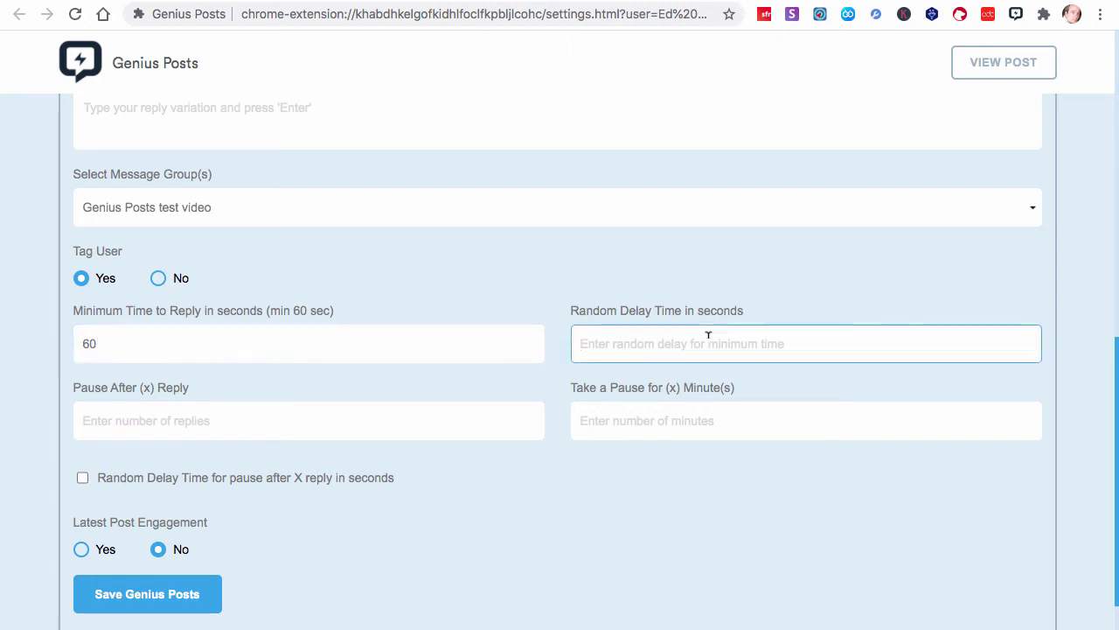
{"action": "type", "text": "10"}
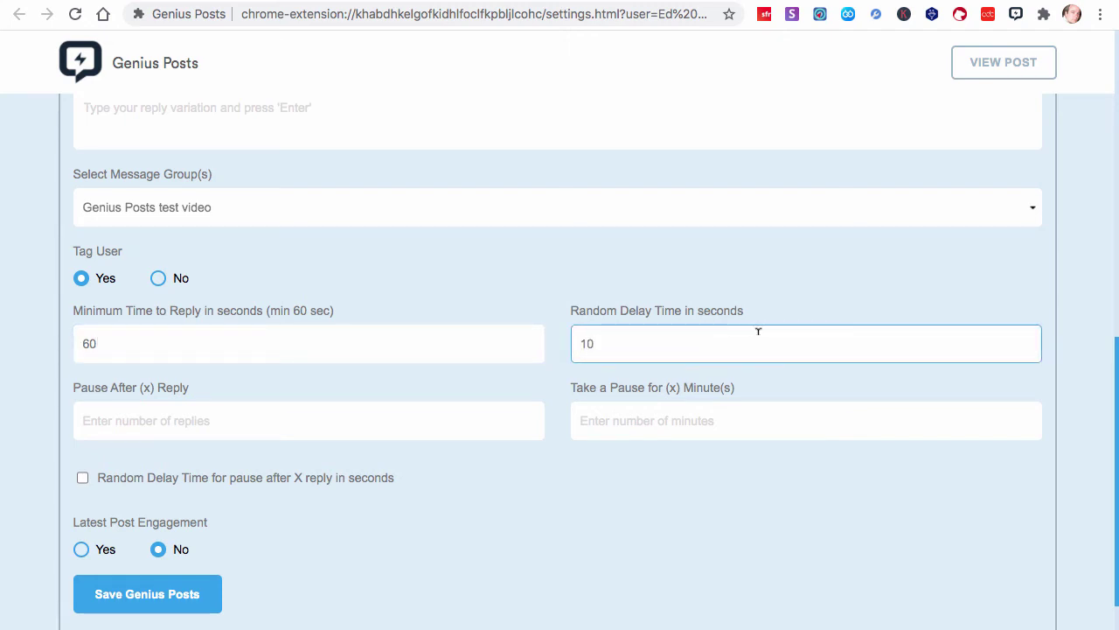
{"action": "double_click", "coordinate": [103, 341]}
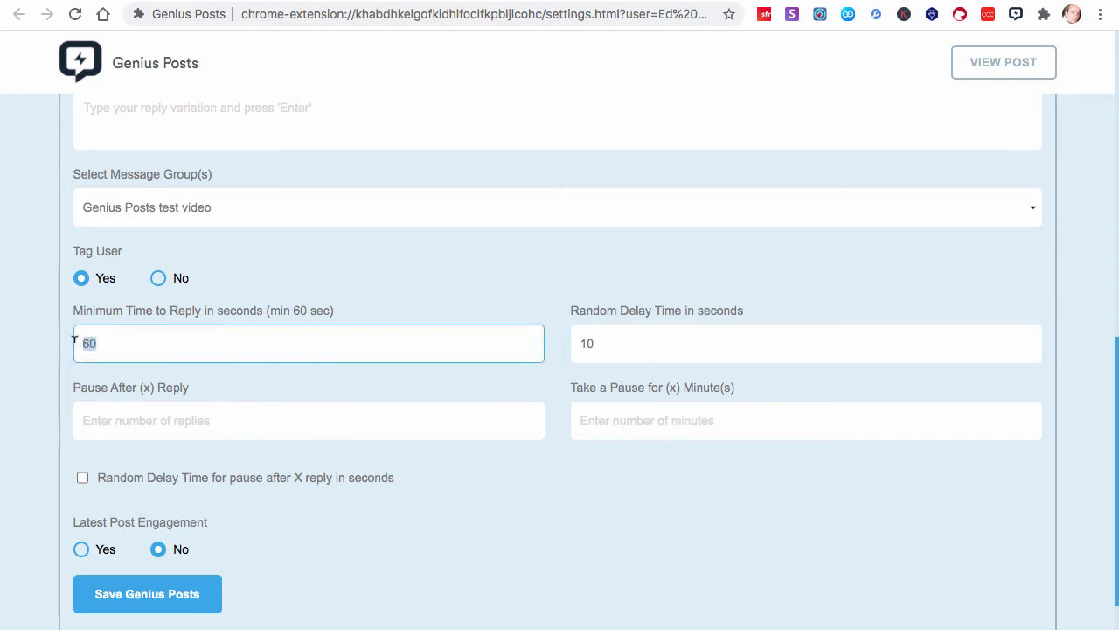
{"action": "left_click", "coordinate": [97, 372]}
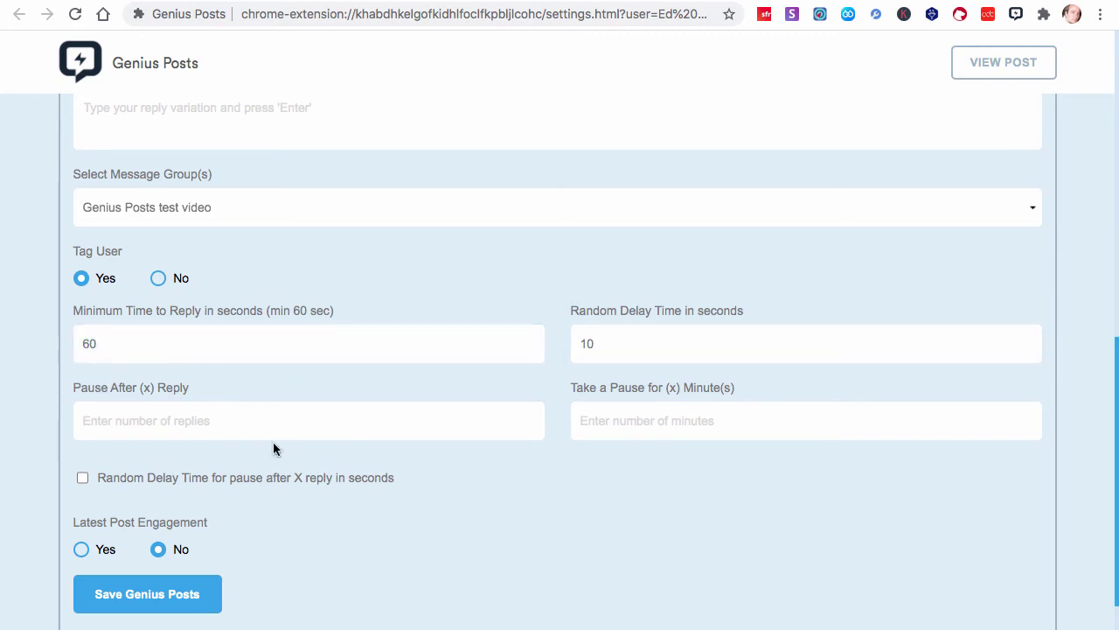
Make Genius Posts pause for 11 minutes after every 7 replies
{"action": "left_click", "coordinate": [218, 419]}
{"action": "type", "text": "7"}
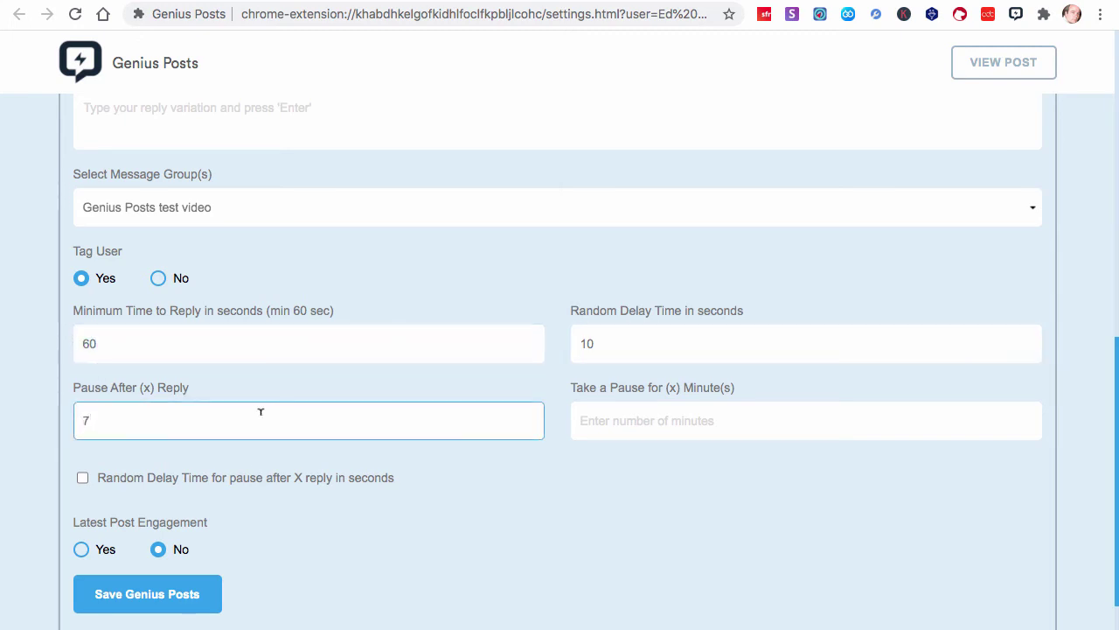
{"action": "left_click", "coordinate": [686, 424]}
{"action": "type", "text": "11"}
{"action": "left_click", "coordinate": [641, 488]}
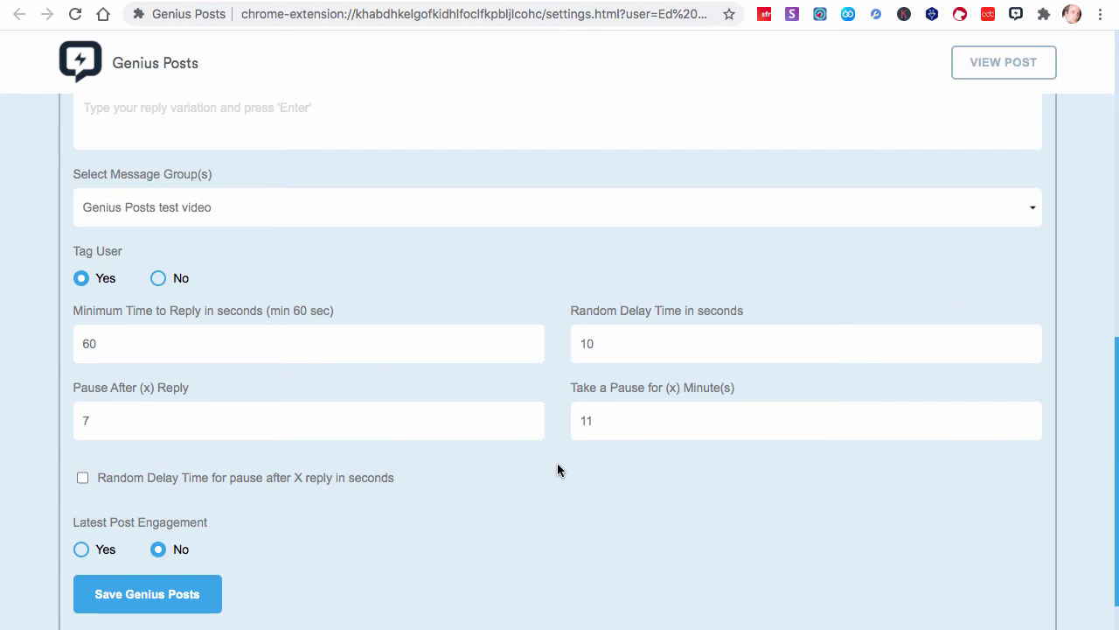
Enable the random delay for the pause and set it to 35 seconds
{"action": "left_click", "coordinate": [83, 478]}
{"action": "left_click", "coordinate": [623, 418]}
{"action": "left_click", "coordinate": [597, 484]}
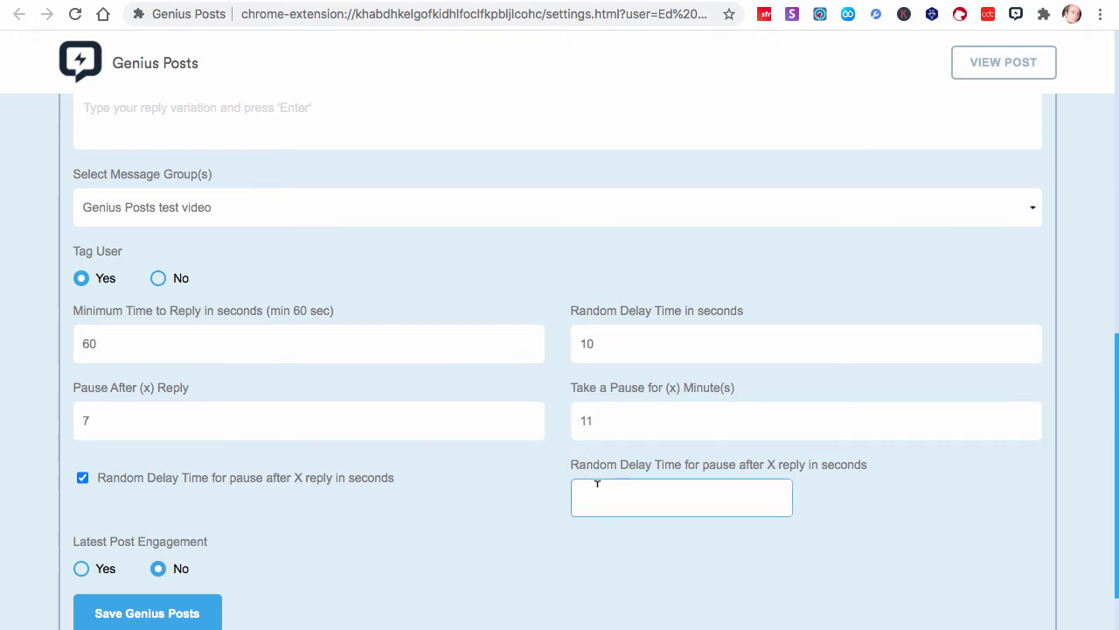
{"action": "type", "text": "35"}
{"action": "left_click", "coordinate": [508, 496]}
{"action": "scroll", "coordinate": [508, 497], "scroll_direction": "down", "scroll_amount": 2}
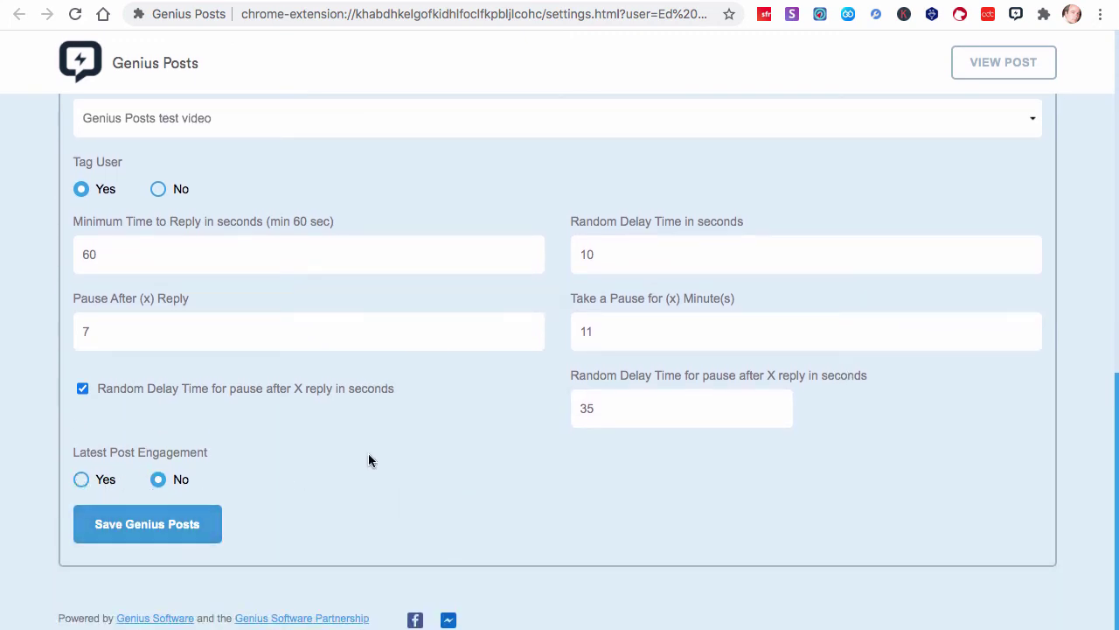
{"action": "scroll", "coordinate": [368, 449], "scroll_direction": "up", "scroll_amount": 5}
{"action": "scroll", "coordinate": [368, 450], "scroll_direction": "up", "scroll_amount": 6}
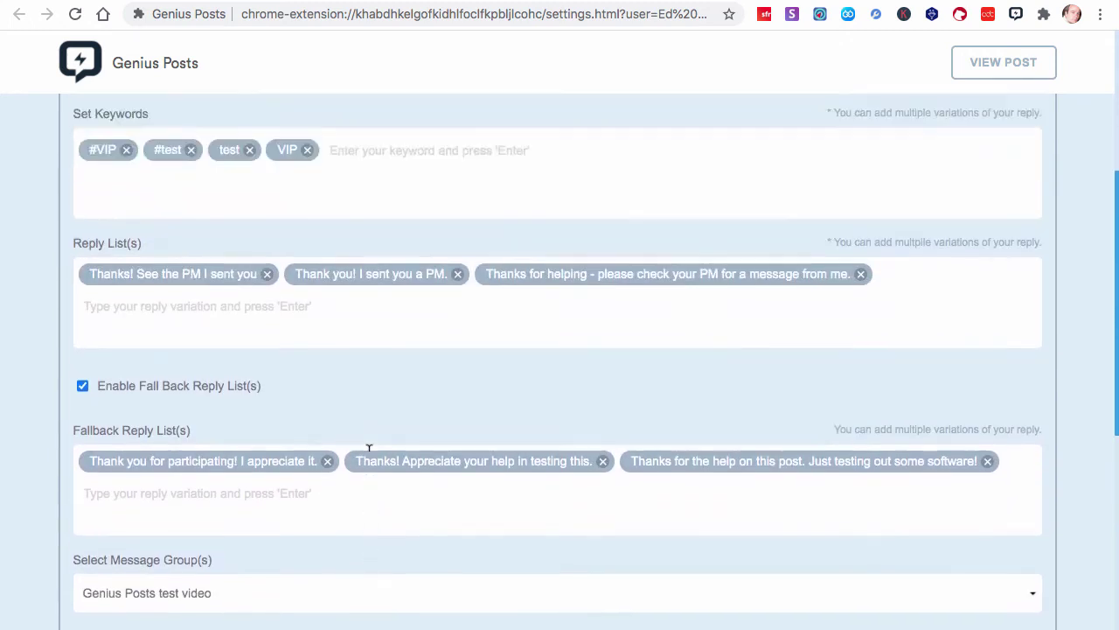
{"action": "scroll", "coordinate": [369, 450], "scroll_direction": "down", "scroll_amount": 11}
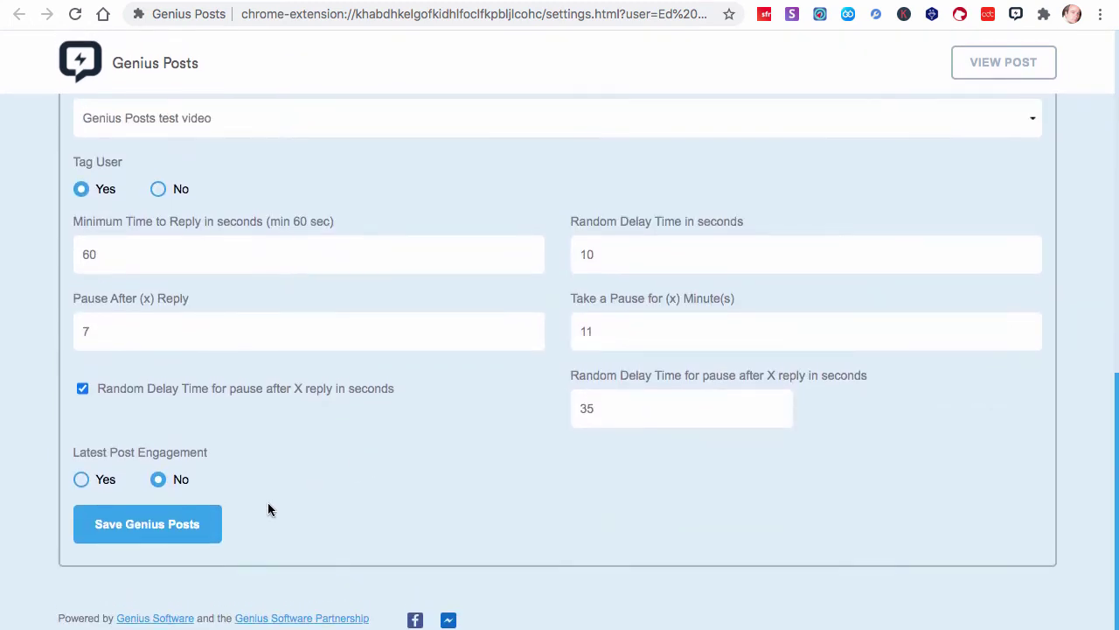
Save the Genius Posts settings, then start the test card from the extension's card list
{"action": "left_click", "coordinate": [179, 528]}
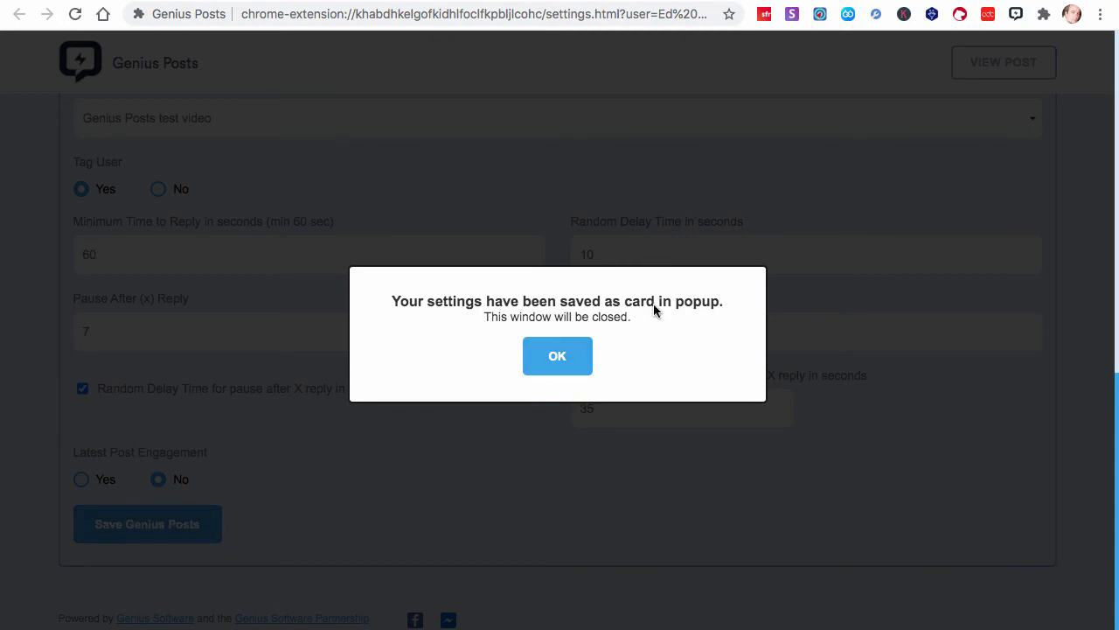
{"action": "left_click", "coordinate": [571, 357]}
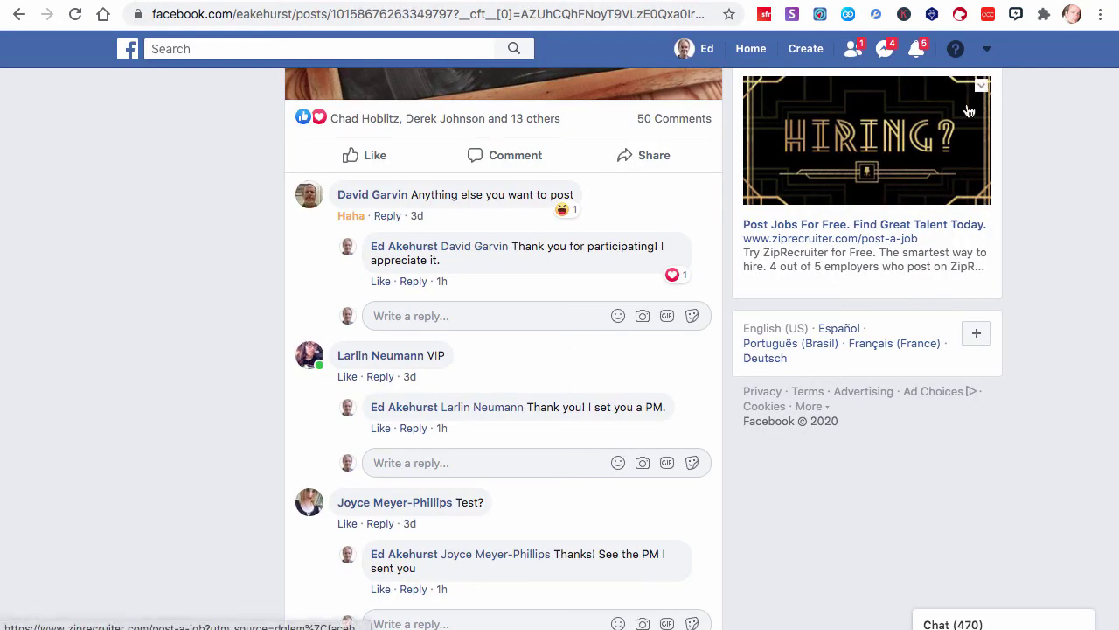
{"action": "left_click", "coordinate": [1015, 15]}
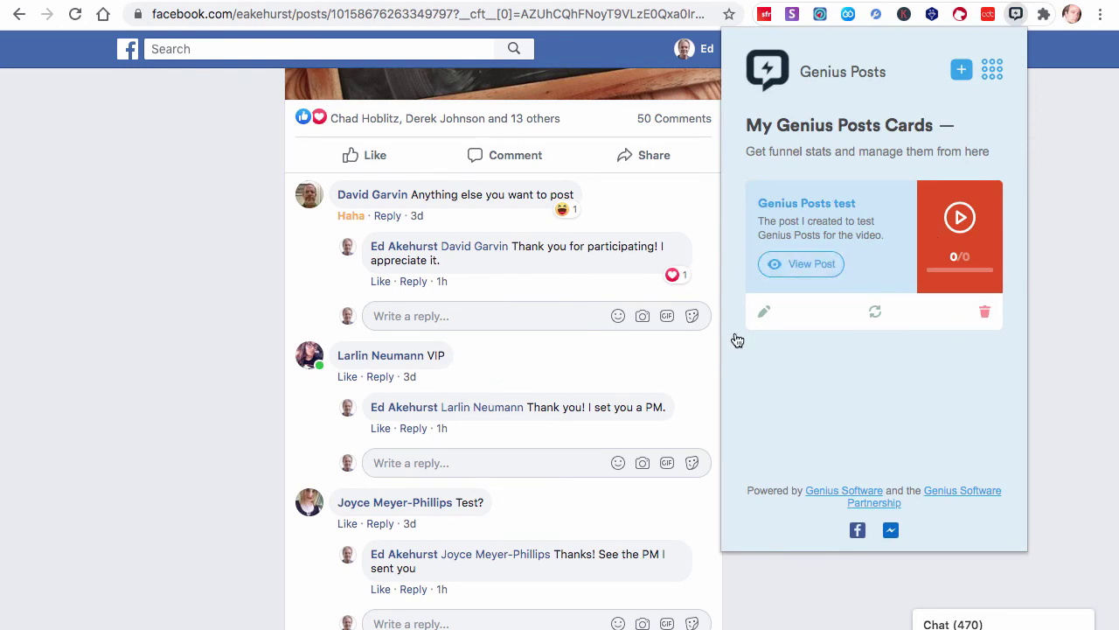
{"action": "left_click", "coordinate": [877, 313]}
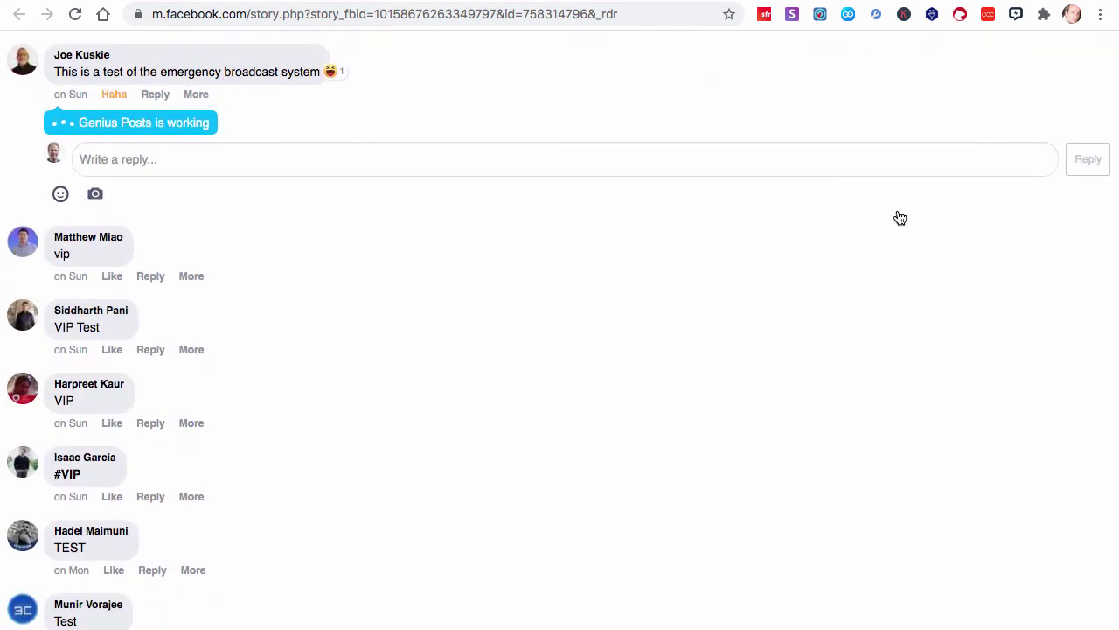
Scroll the test post's comments to watch automatic thank-you and PM replies appear under VIP comments
{"action": "scroll", "coordinate": [899, 218], "scroll_direction": "up", "scroll_amount": 5}
{"action": "scroll", "coordinate": [306, 188], "scroll_direction": "up", "scroll_amount": 3}
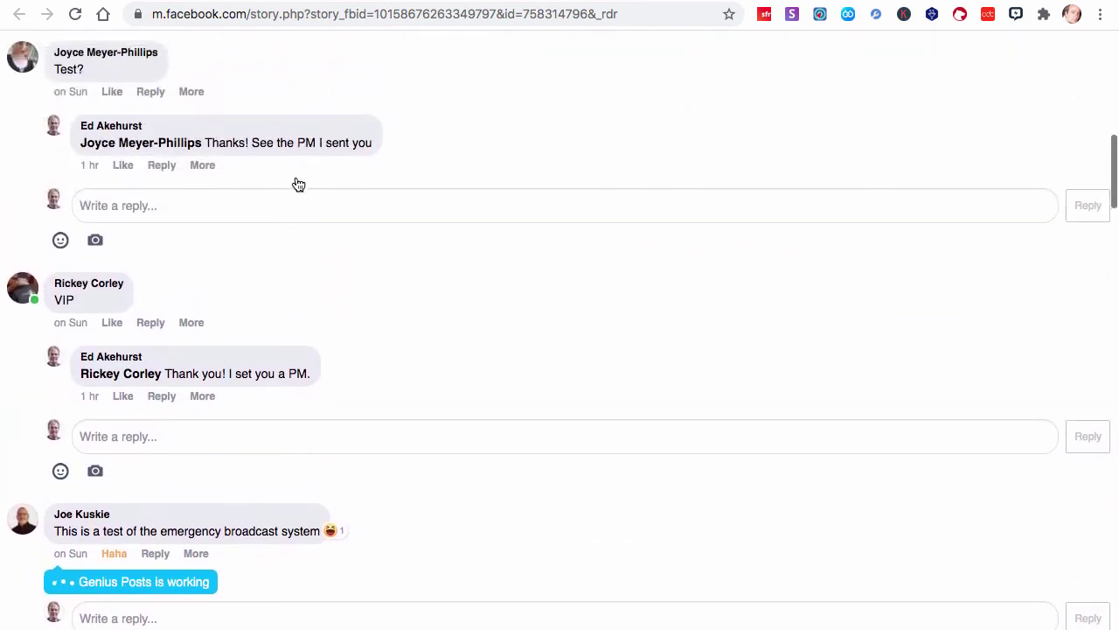
{"action": "scroll", "coordinate": [103, 407], "scroll_direction": "down", "scroll_amount": 6}
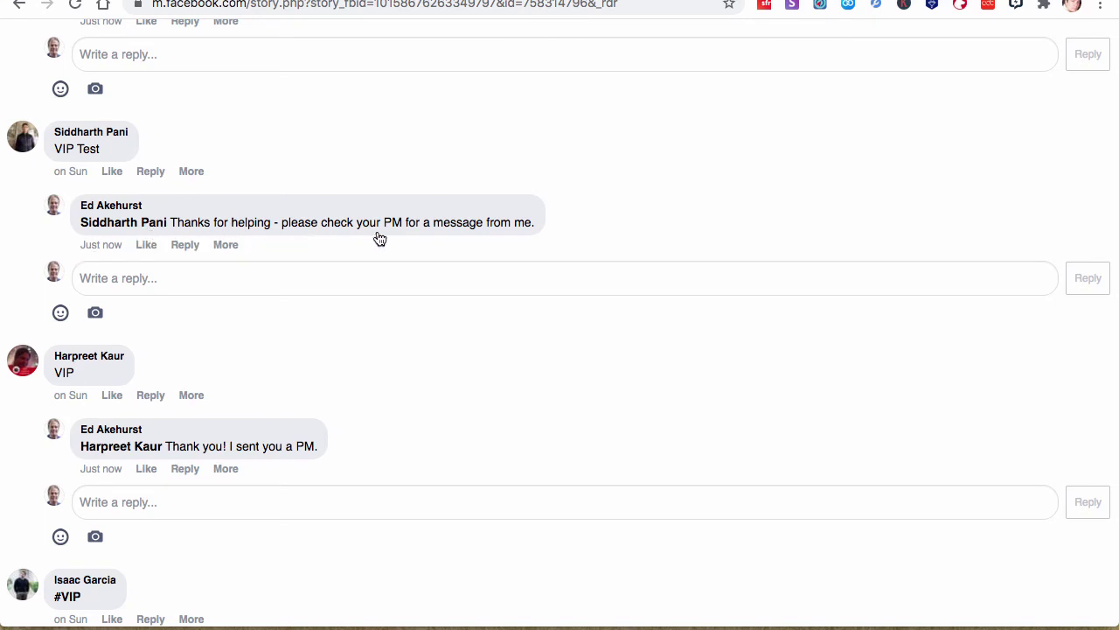
Scroll down the comment list to find the new 'Just now' replies under the Test comments
{"action": "scroll", "coordinate": [482, 262], "scroll_direction": "down", "scroll_amount": 3}
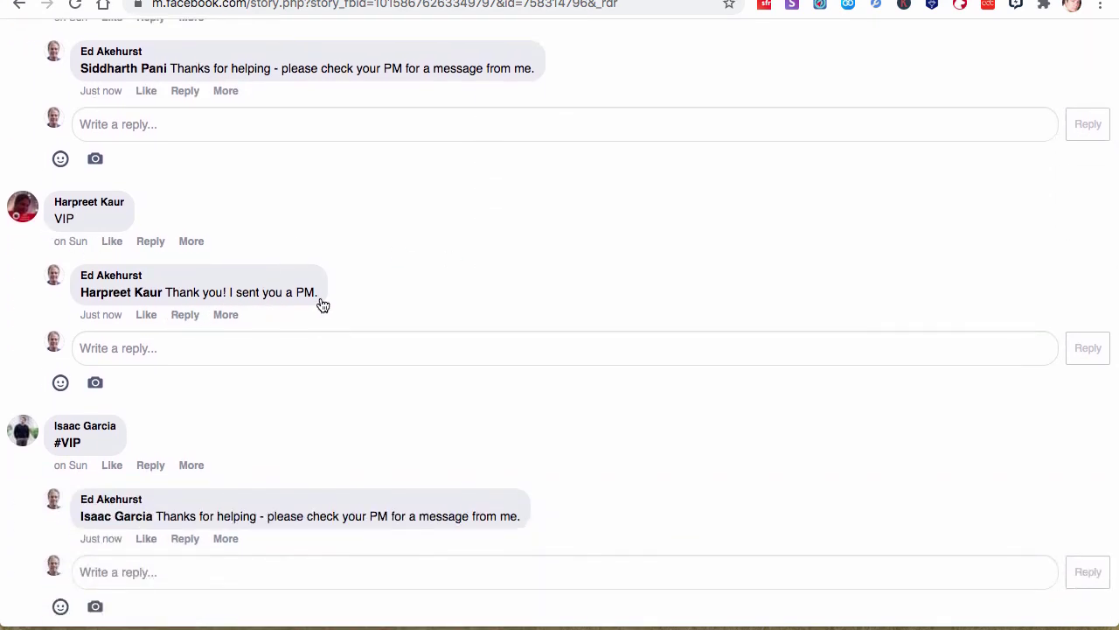
{"action": "scroll", "coordinate": [323, 304], "scroll_direction": "down", "scroll_amount": 3}
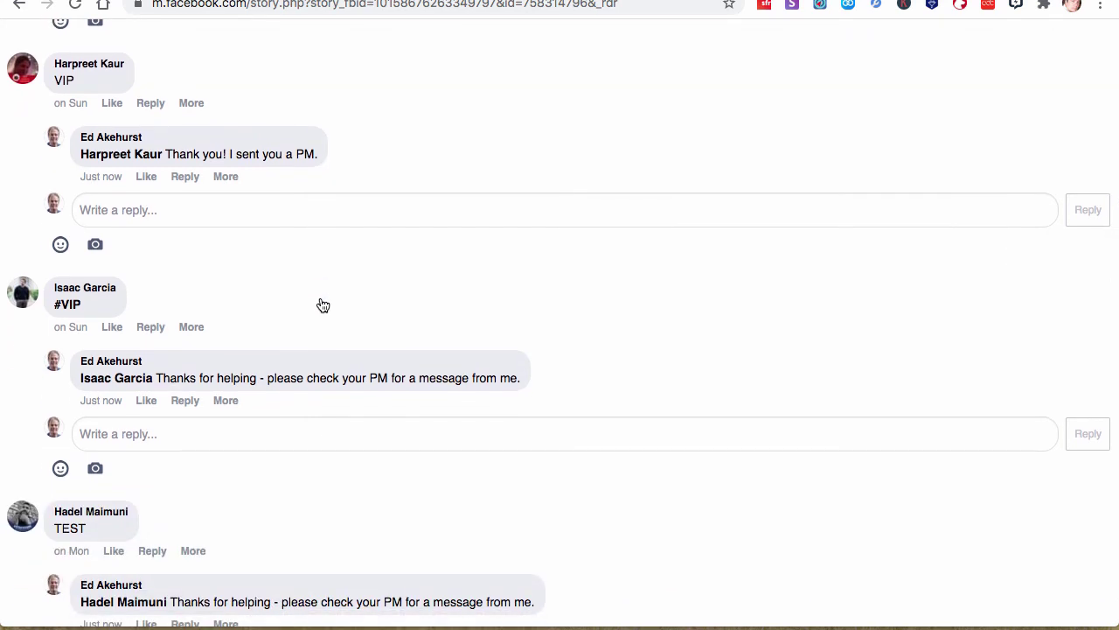
{"action": "scroll", "coordinate": [320, 305], "scroll_direction": "down", "scroll_amount": 2}
{"action": "scroll", "coordinate": [280, 352], "scroll_direction": "down", "scroll_amount": 4}
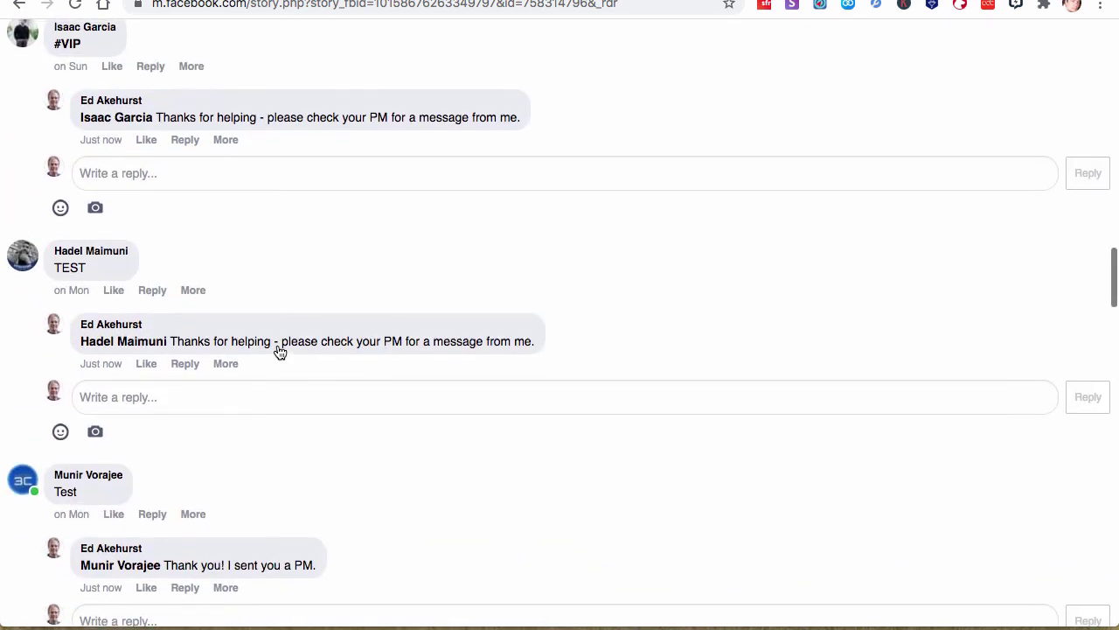
{"action": "scroll", "coordinate": [262, 354], "scroll_direction": "down", "scroll_amount": 3}
{"action": "scroll", "coordinate": [262, 358], "scroll_direction": "down", "scroll_amount": 3}
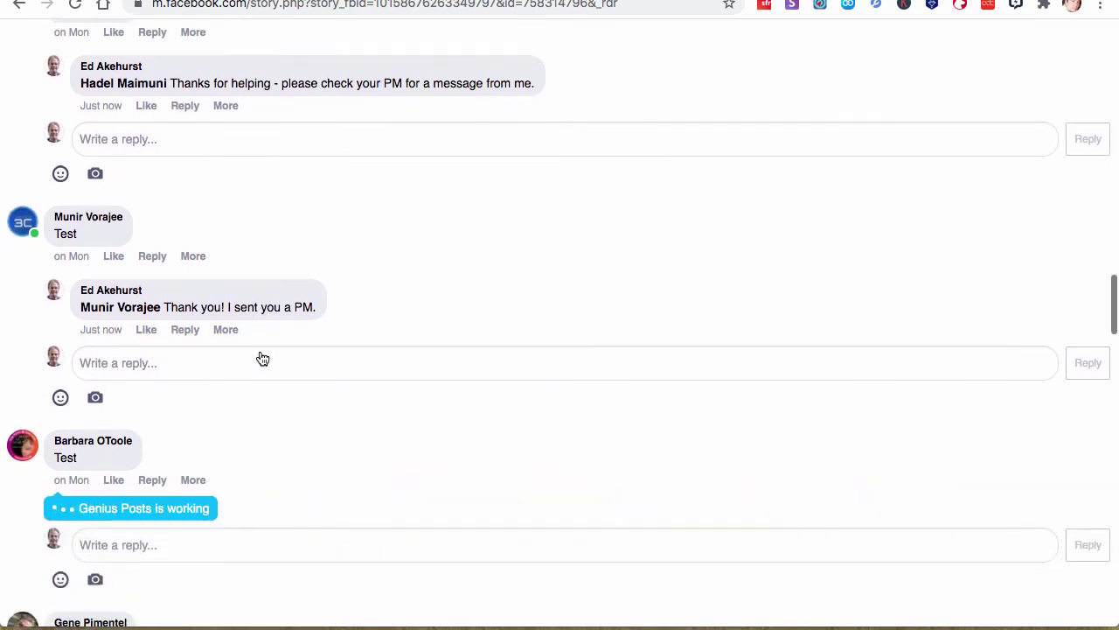
{"action": "scroll", "coordinate": [238, 255], "scroll_direction": "up", "scroll_amount": 3}
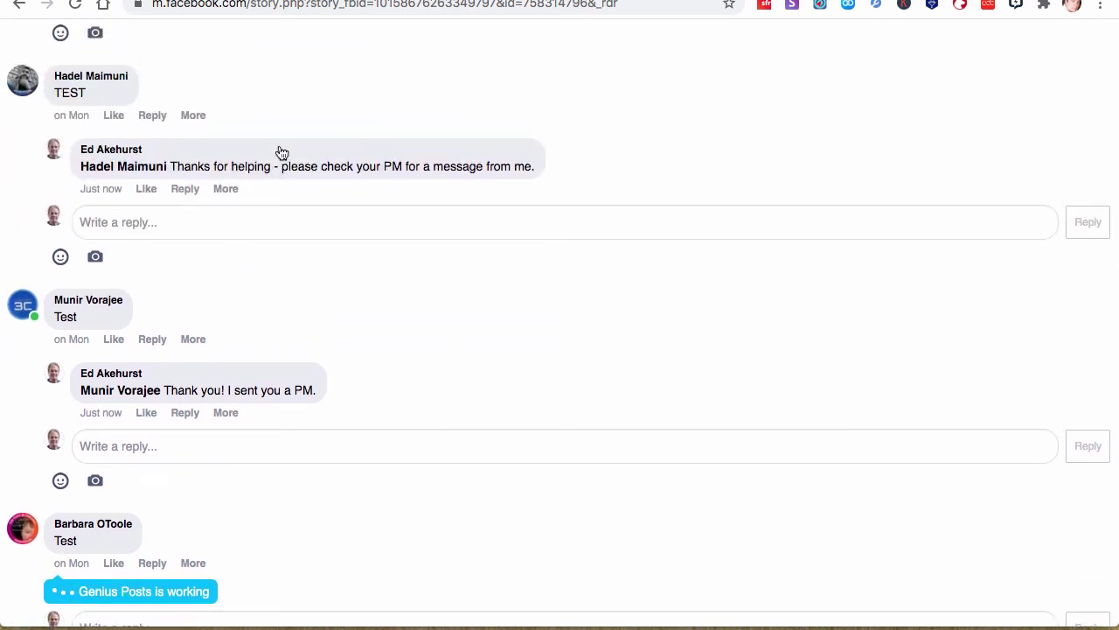
Open a replied-to commenter's profile and view their message thread with the automatic private message
{"action": "left_click", "coordinate": [111, 78]}
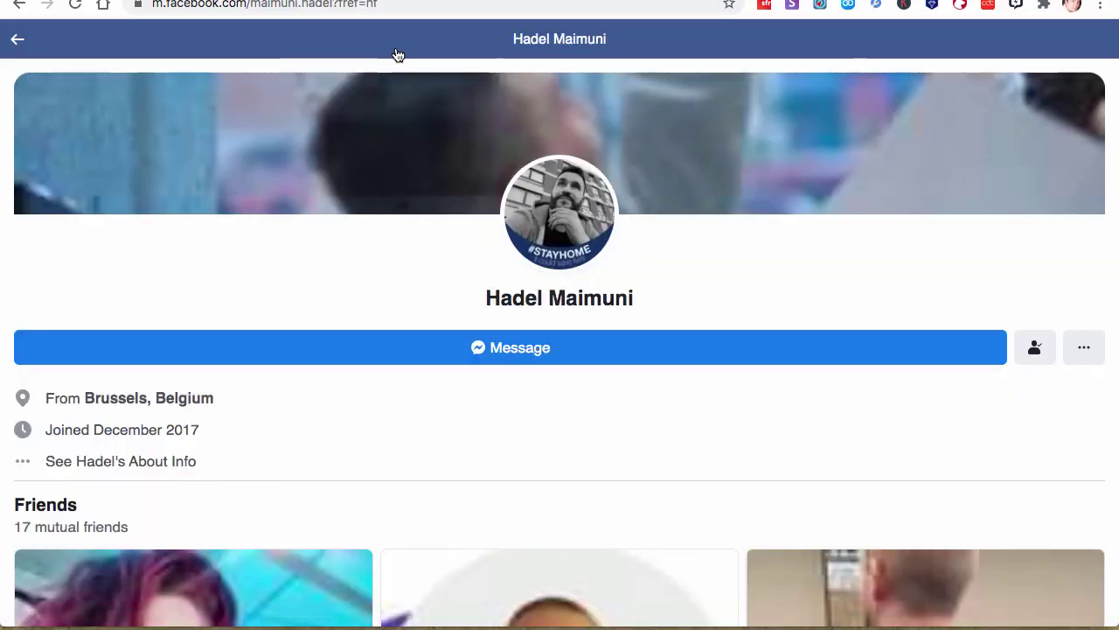
{"action": "scroll", "coordinate": [439, 207], "scroll_direction": "down", "scroll_amount": 2}
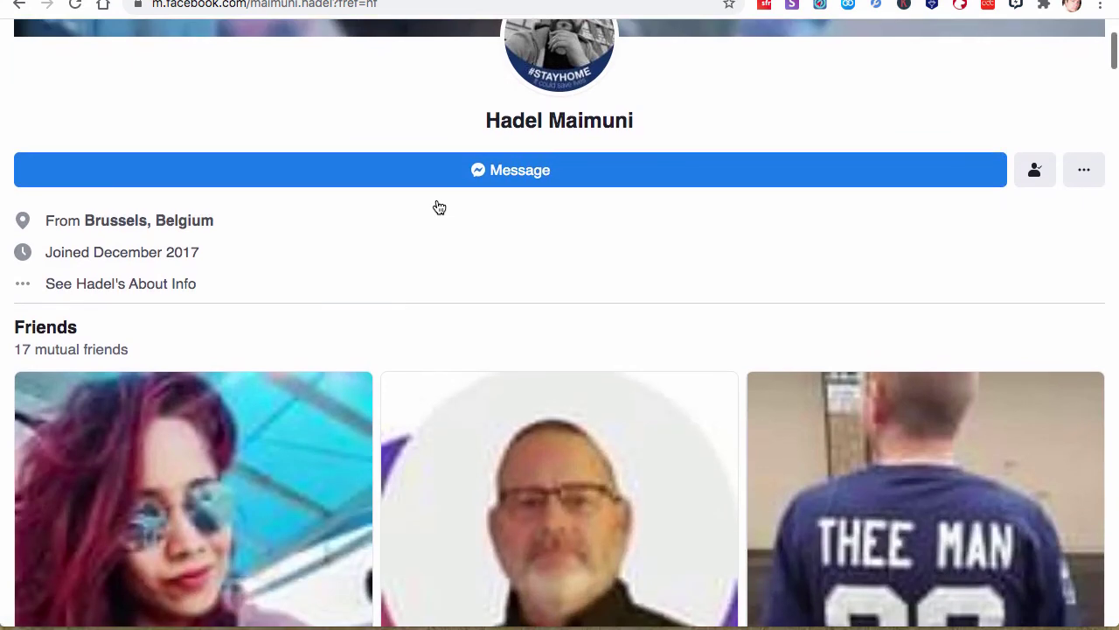
{"action": "left_click", "coordinate": [538, 175]}
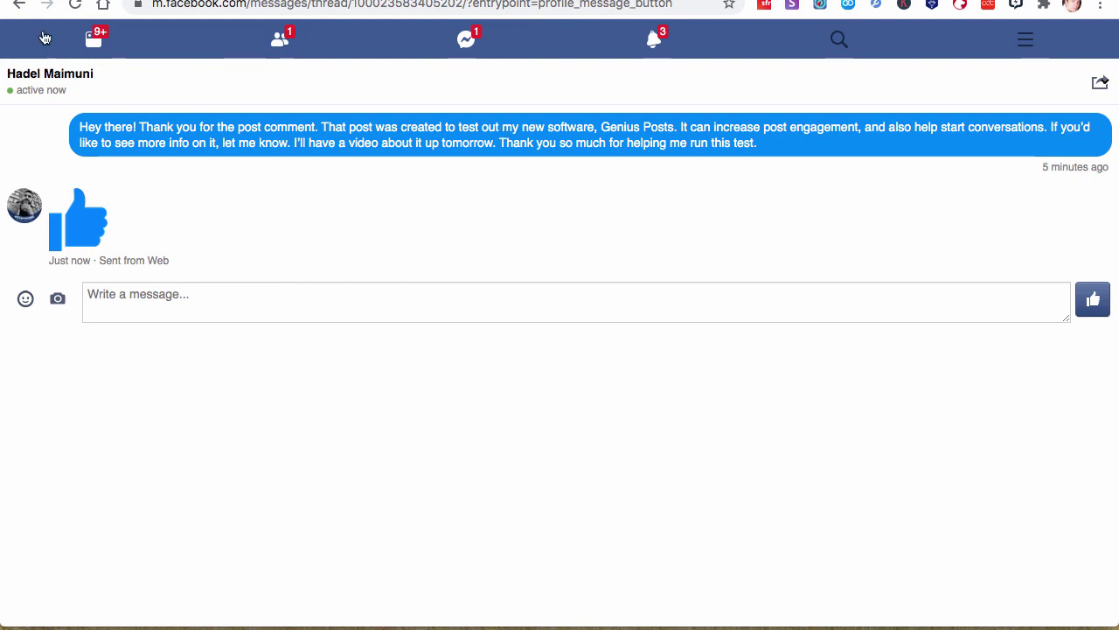
Return to the post's comments, then go to the Facebook News Feed
{"action": "left_click", "coordinate": [18, 7]}
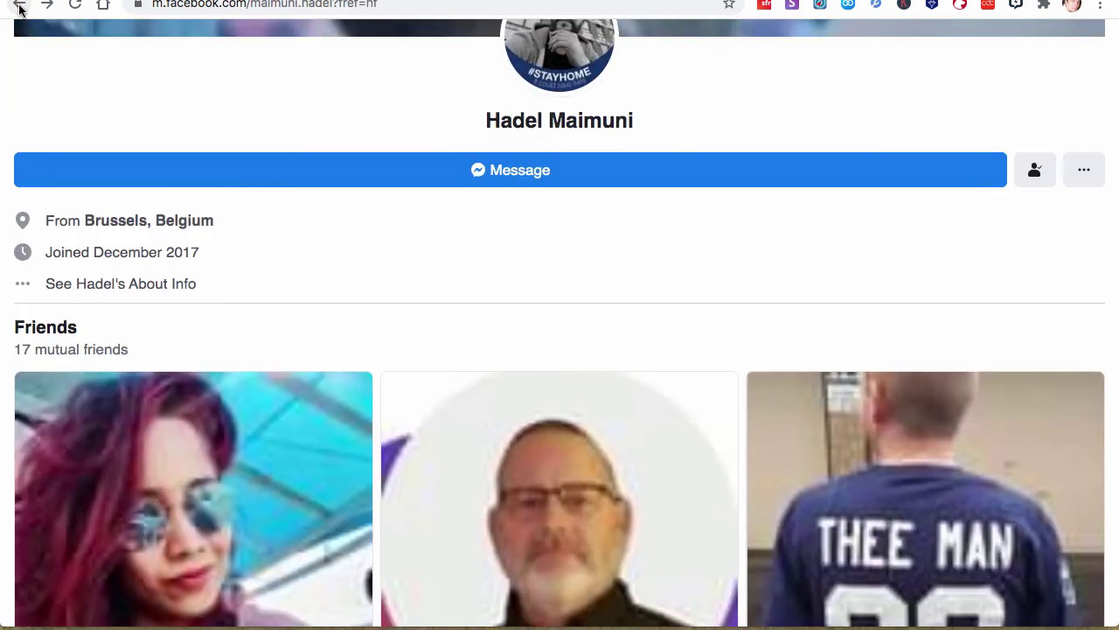
{"action": "left_click", "coordinate": [18, 8]}
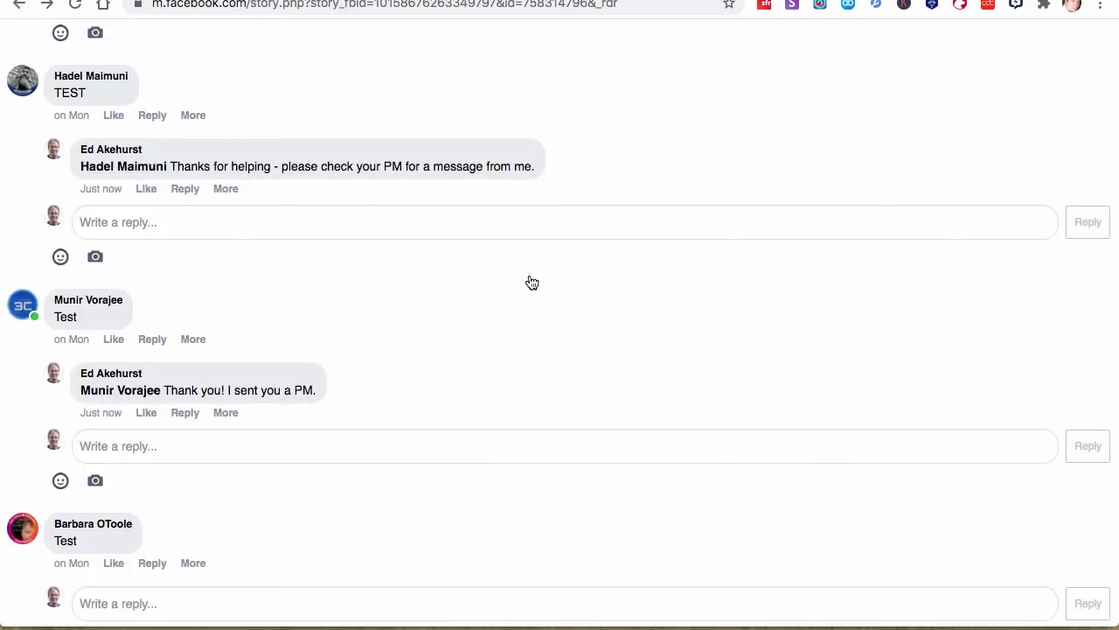
{"action": "scroll", "coordinate": [531, 282], "scroll_direction": "down", "scroll_amount": 5}
{"action": "scroll", "coordinate": [531, 282], "scroll_direction": "down", "scroll_amount": 5}
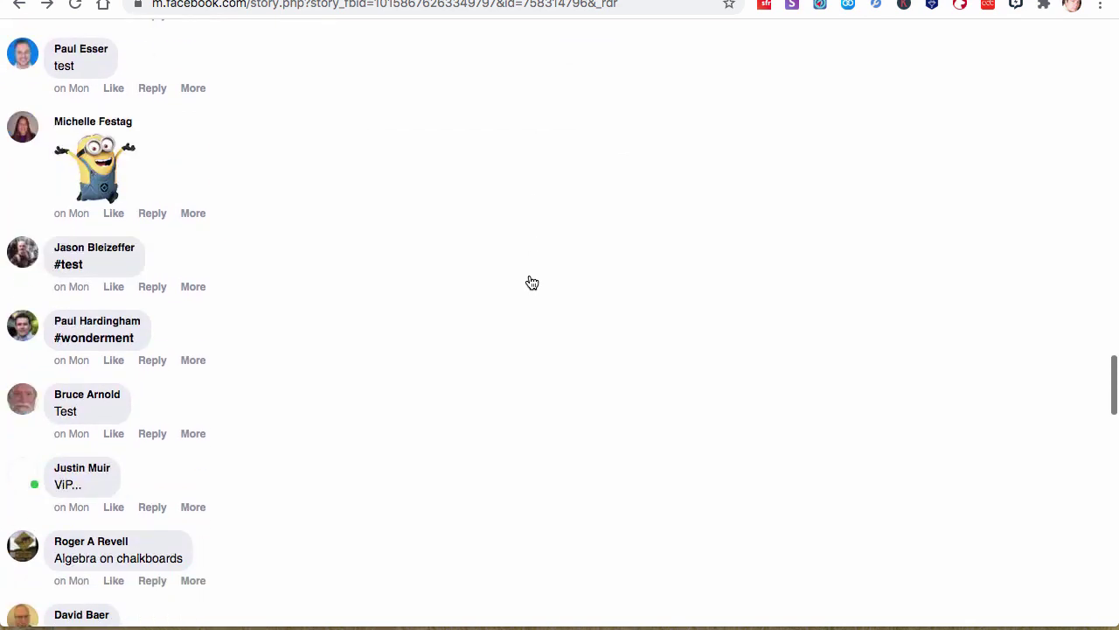
{"action": "scroll", "coordinate": [532, 282], "scroll_direction": "up", "scroll_amount": 8}
{"action": "scroll", "coordinate": [531, 282], "scroll_direction": "up", "scroll_amount": 5}
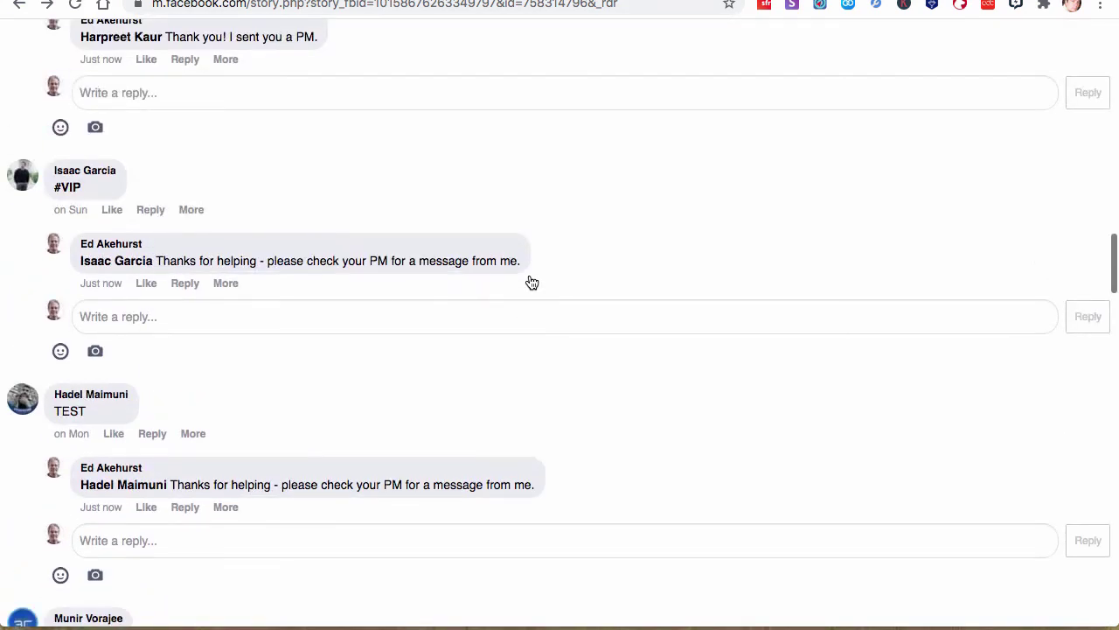
{"action": "scroll", "coordinate": [532, 283], "scroll_direction": "down", "scroll_amount": 1}
{"action": "scroll", "coordinate": [532, 282], "scroll_direction": "up", "scroll_amount": 1}
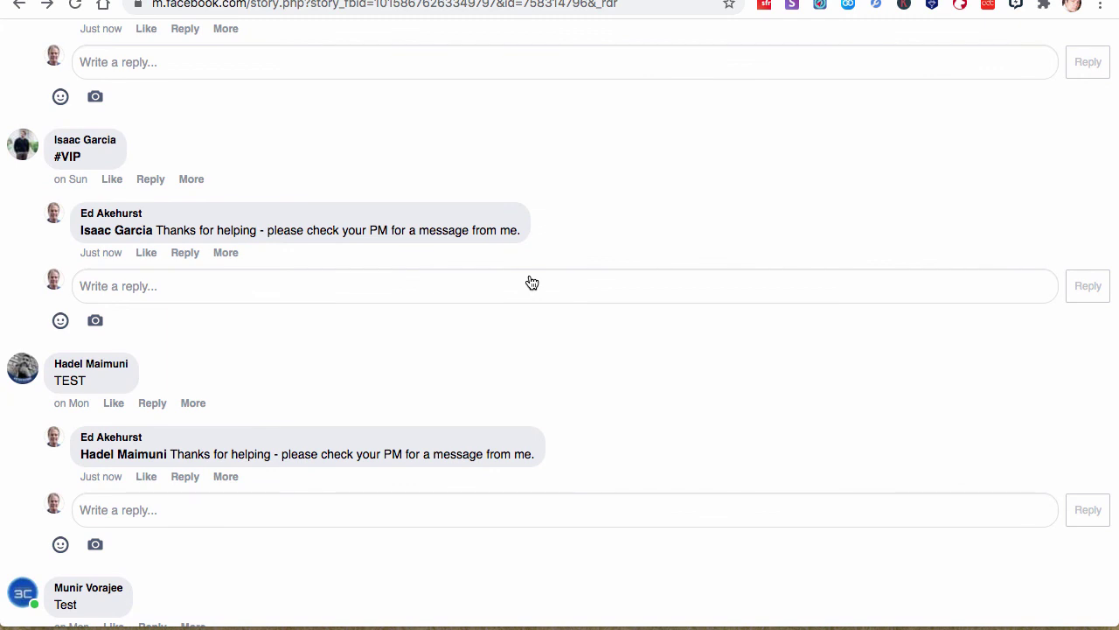
{"action": "left_click", "coordinate": [330, 0]}
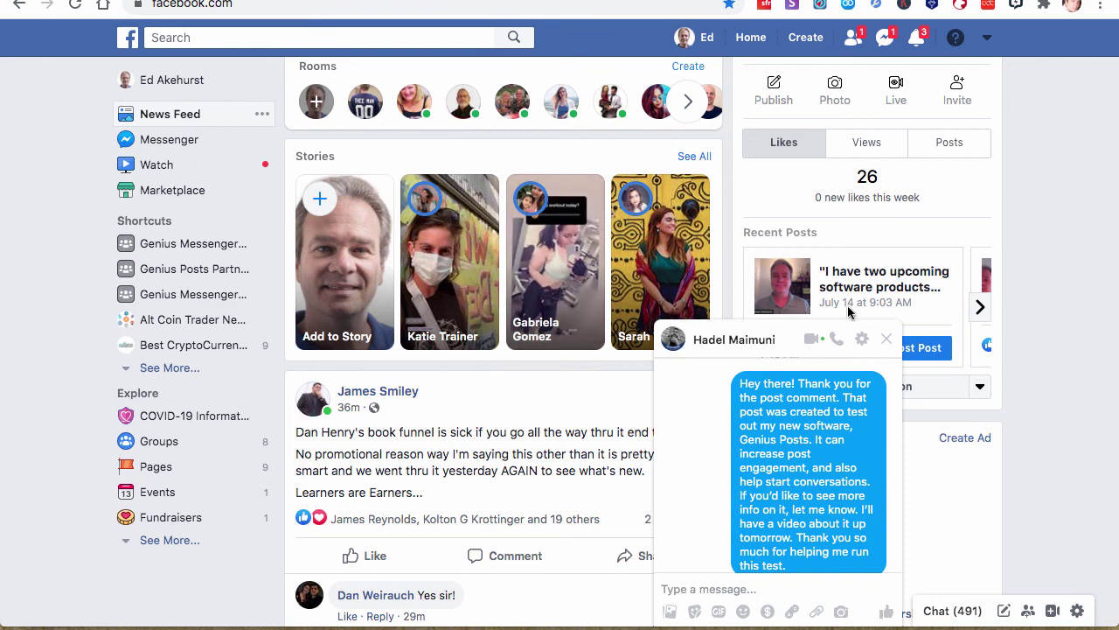
Close the commenter chat, check the card reads 11/46 replies, and reopen the test post
{"action": "left_click", "coordinate": [886, 338]}
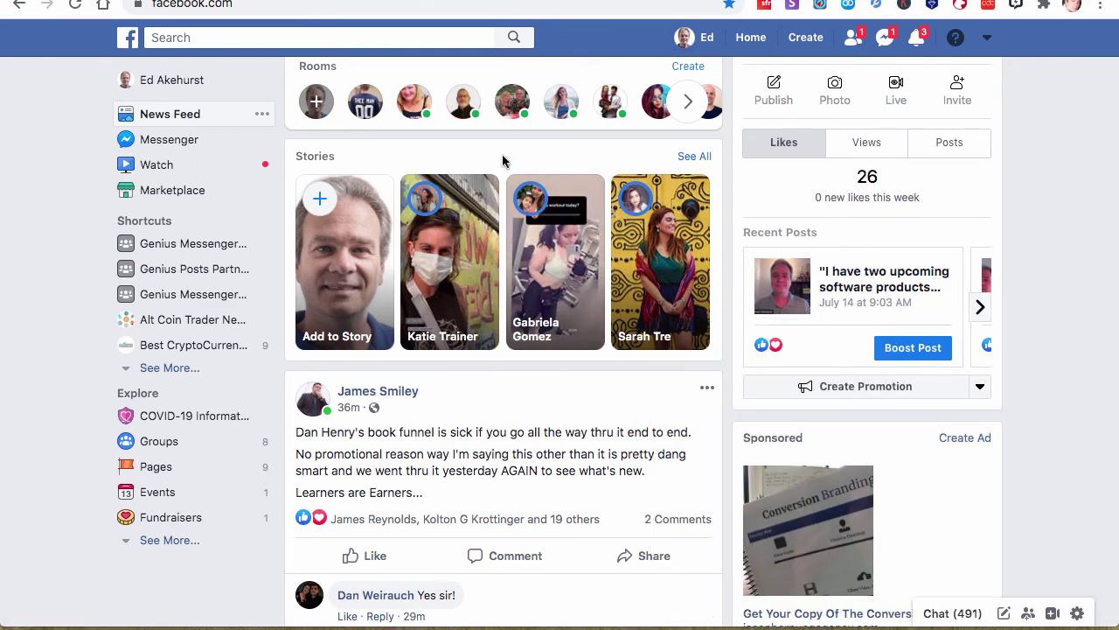
{"action": "left_click", "coordinate": [1016, 6]}
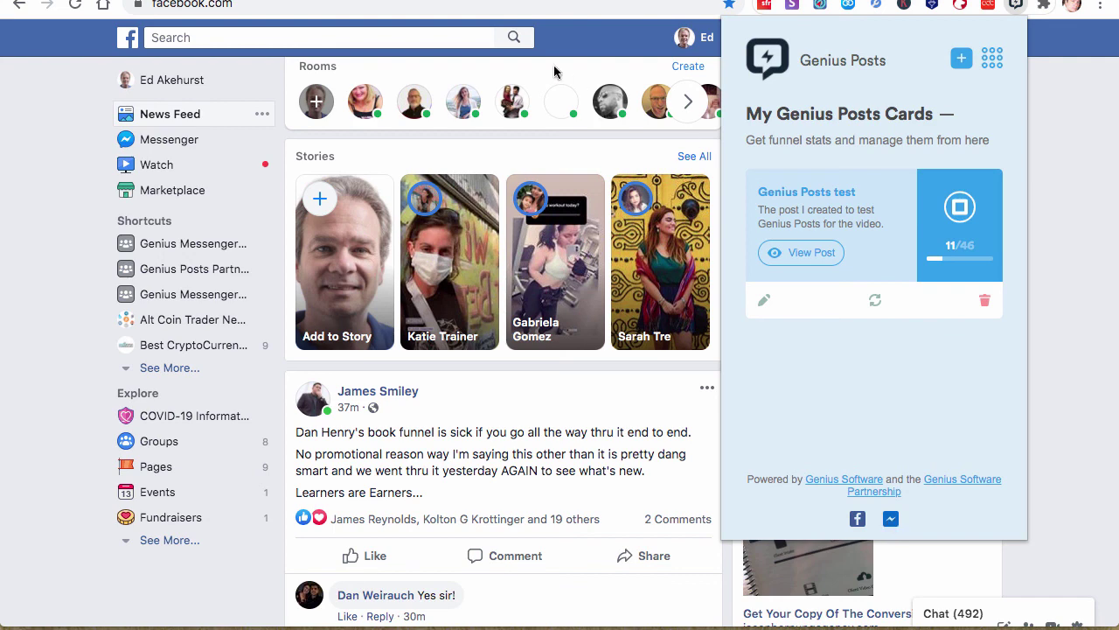
{"action": "left_click", "coordinate": [476, 0]}
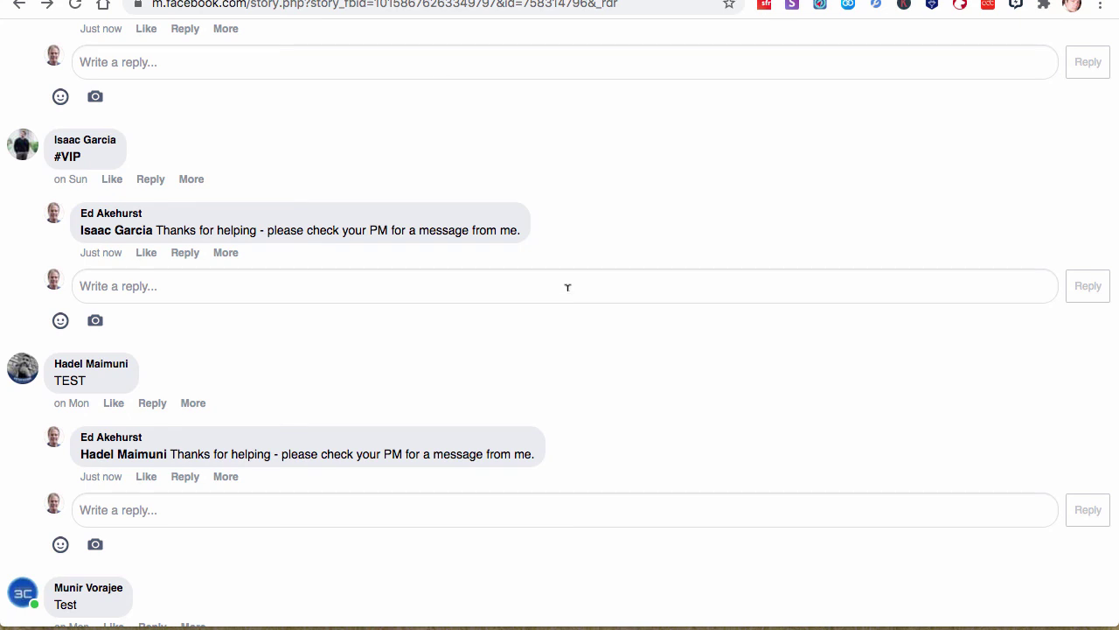